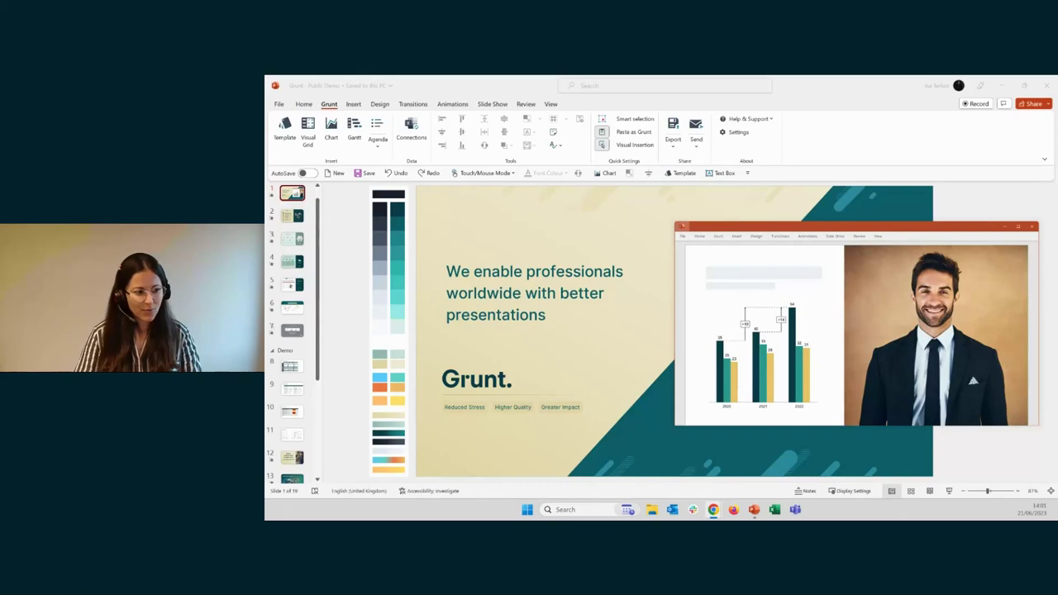
Start the slide show and advance to the Grunt team expertise slide
{"action": "left_click", "coordinate": [950, 493]}
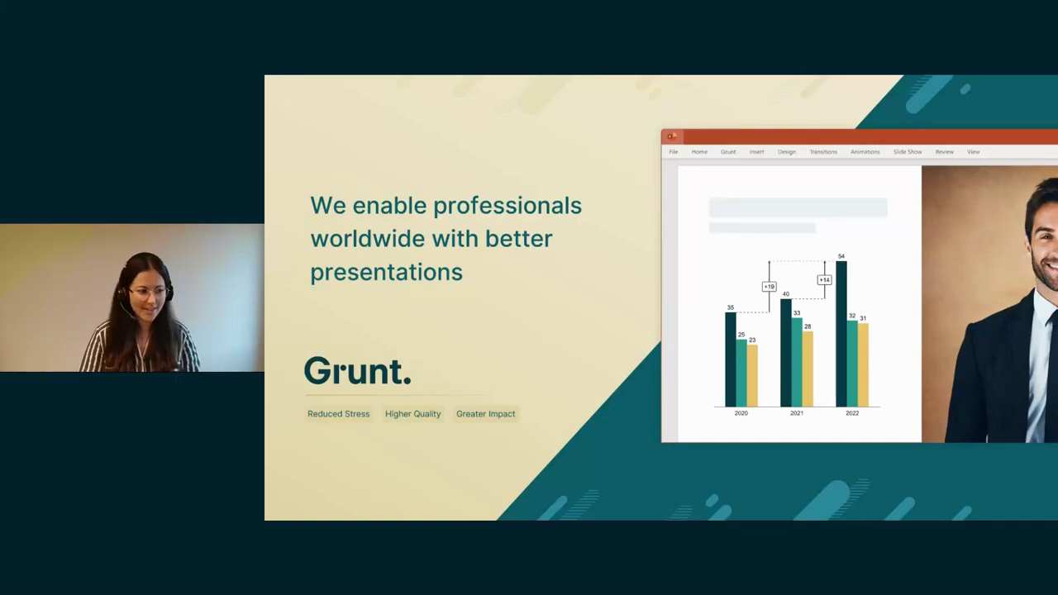
{"action": "key", "text": "Right"}
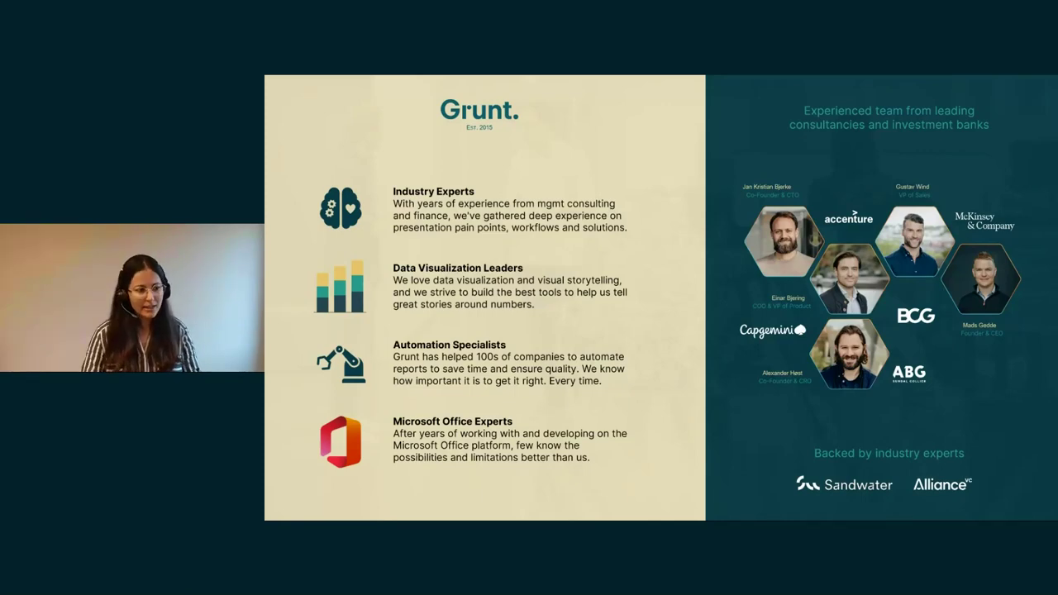
Advance to the 'Who is this public demo for?' audience slide
{"action": "key", "text": "Right"}
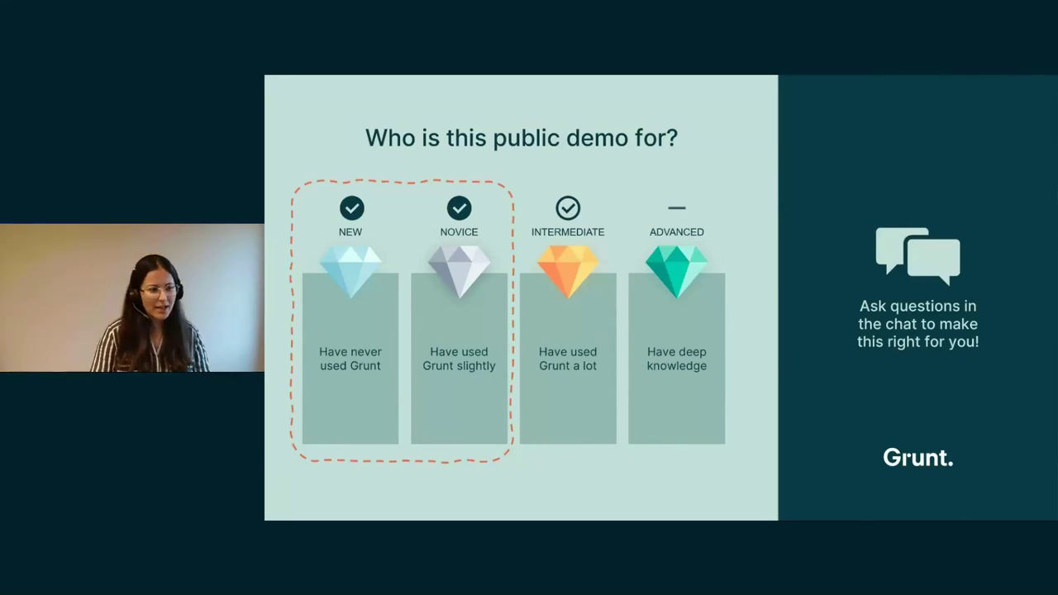
Advance to the 'Visual Grids: The future of slide design' slide
{"action": "key", "text": "Right"}
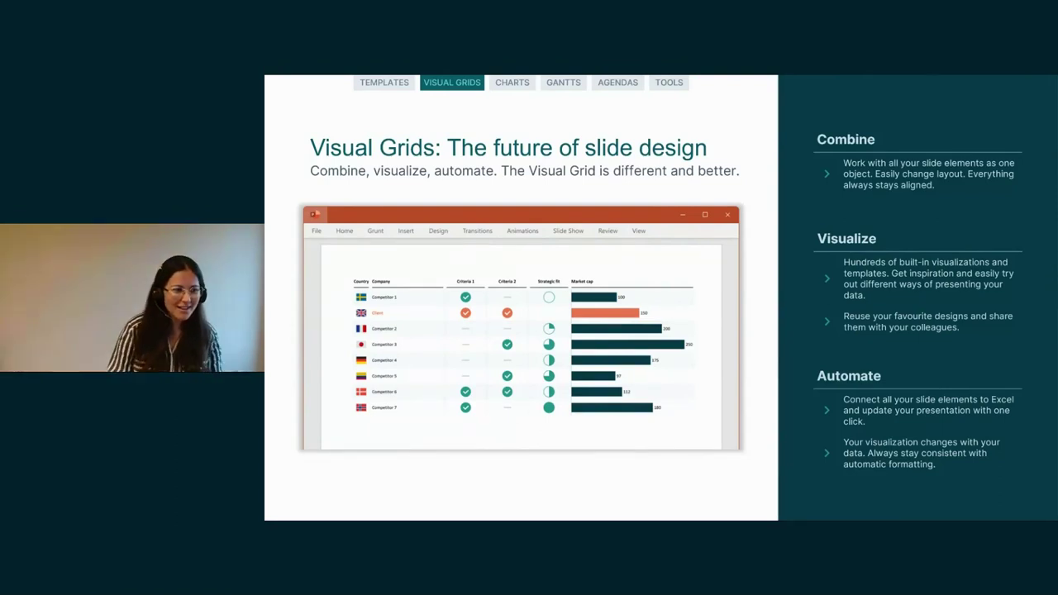
Advance to the 'Get started in the Grunt tab' slide
{"action": "key", "text": "Right"}
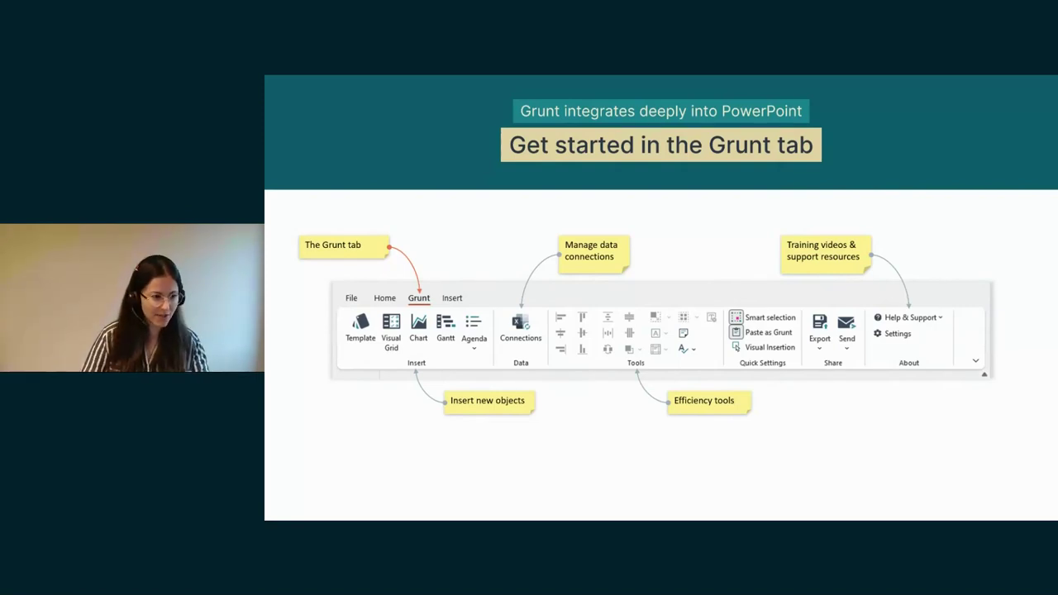
Exit the slide show and open slide 8, 'Proposal Timeline', in the editor
{"action": "key", "text": "Escape"}
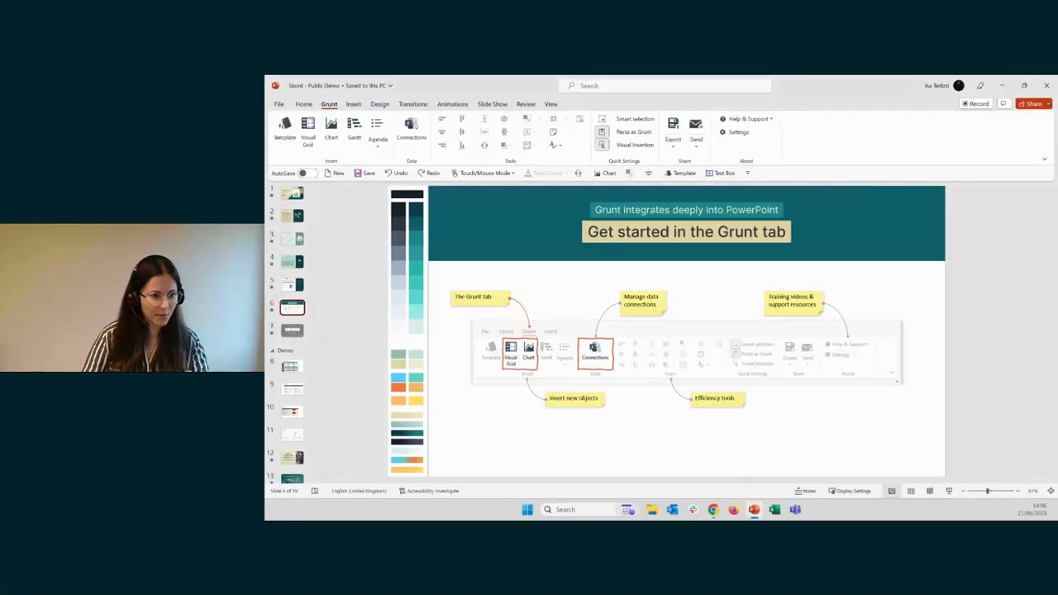
{"action": "left_click", "coordinate": [291, 368]}
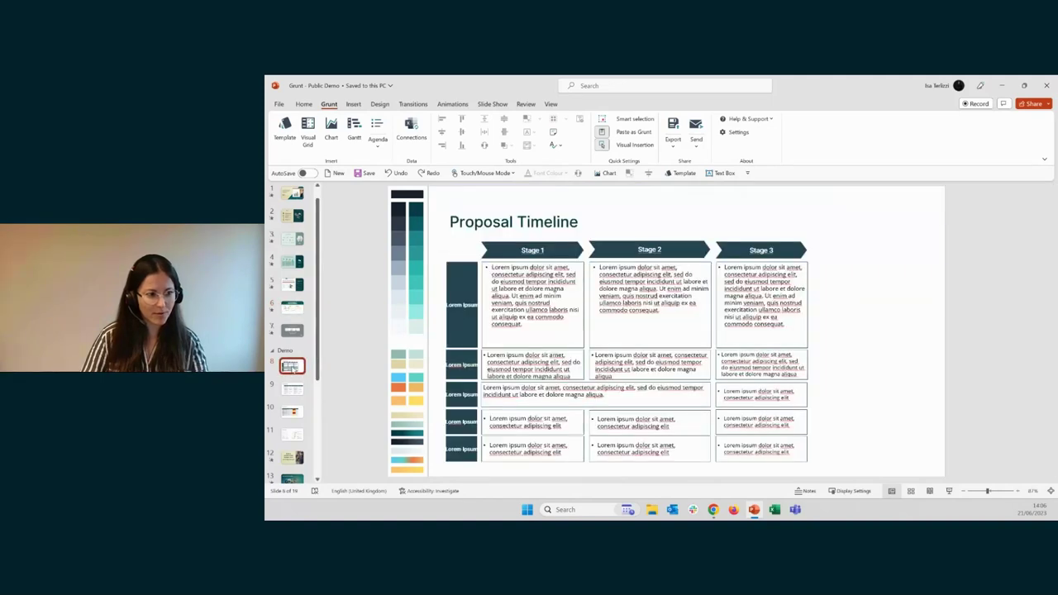
{"action": "scroll", "coordinate": [291, 369], "scroll_direction": "down", "scroll_amount": 3}
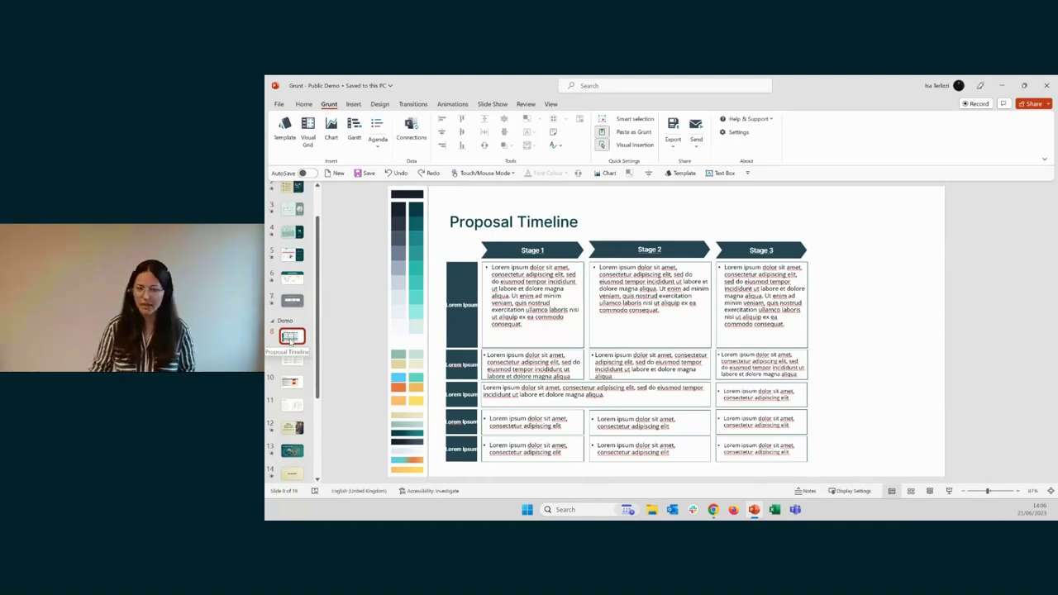
{"action": "left_click", "coordinate": [567, 248]}
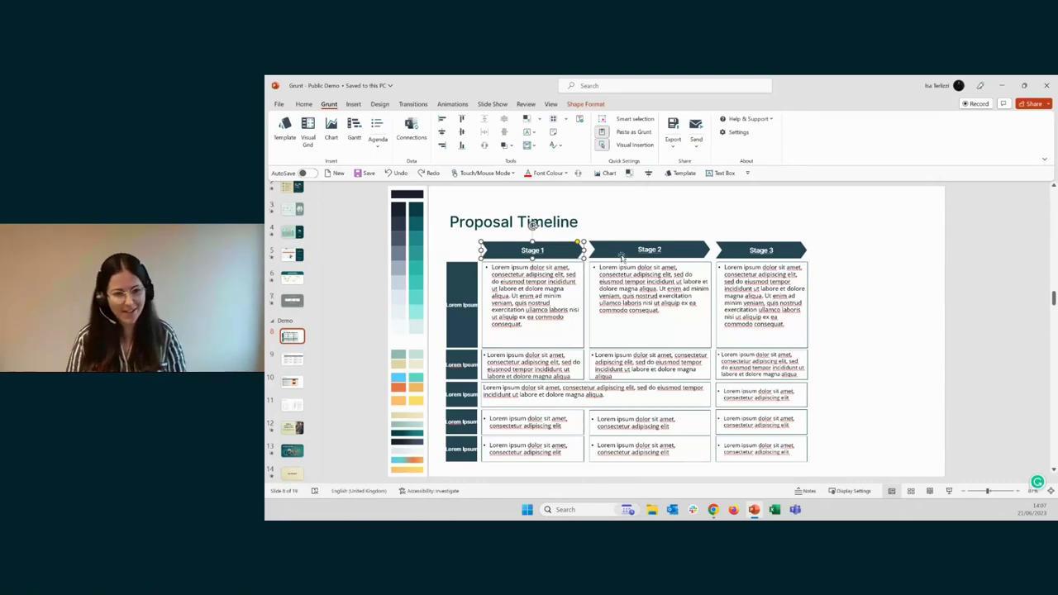
{"action": "left_click", "coordinate": [461, 252]}
{"action": "left_click_drag", "start_coordinate": [463, 421], "coordinate": [461, 478]}
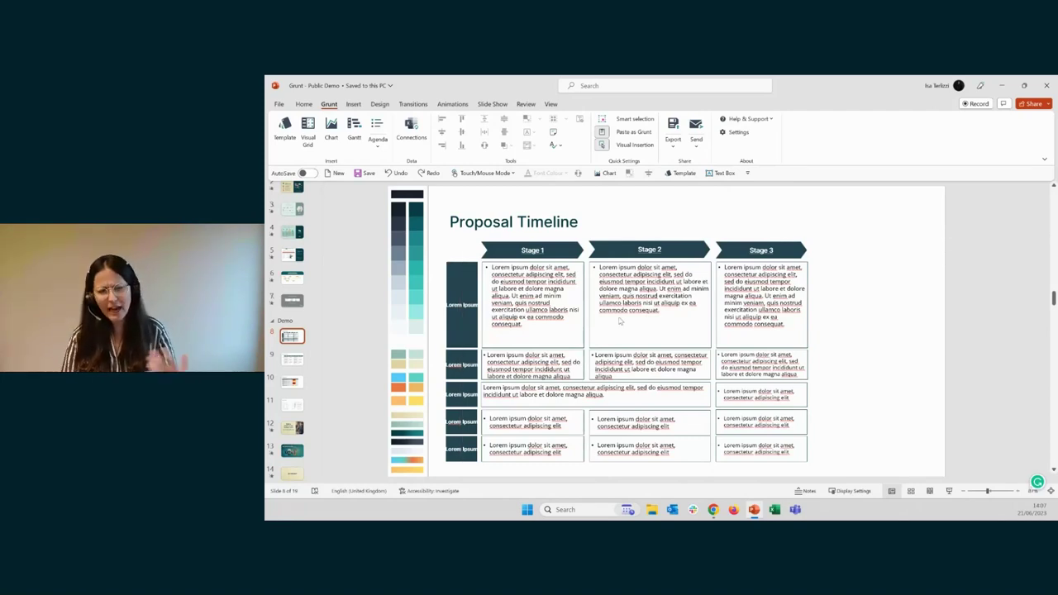
{"action": "left_click", "coordinate": [550, 338]}
{"action": "left_click", "coordinate": [574, 376]}
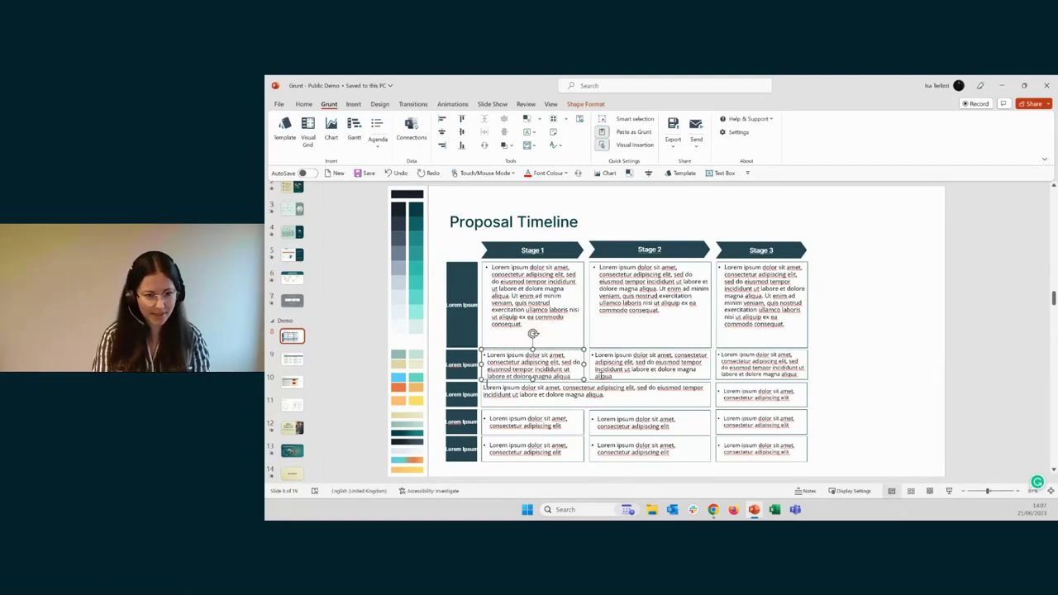
{"action": "key", "text": "Return"}
{"action": "type", "text": "dfsdfsdfsdf"}
{"action": "key", "text": "BackSpace"}
{"action": "key", "text": "BackSpace"}
{"action": "key", "text": "BackSpace"}
{"action": "key", "text": "BackSpace"}
{"action": "key", "text": "BackSpace"}
{"action": "key", "text": "BackSpace"}
{"action": "key", "text": "BackSpace"}
{"action": "key", "text": "BackSpace"}
{"action": "key", "text": "BackSpace"}
{"action": "key", "text": "BackSpace"}
{"action": "key", "text": "BackSpace"}
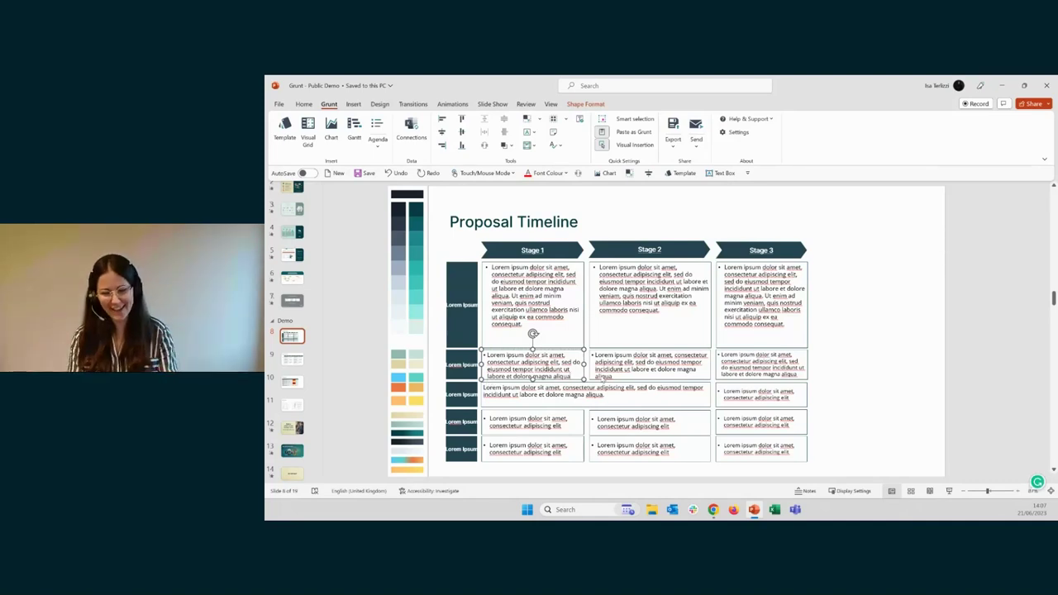
{"action": "left_click", "coordinate": [878, 349]}
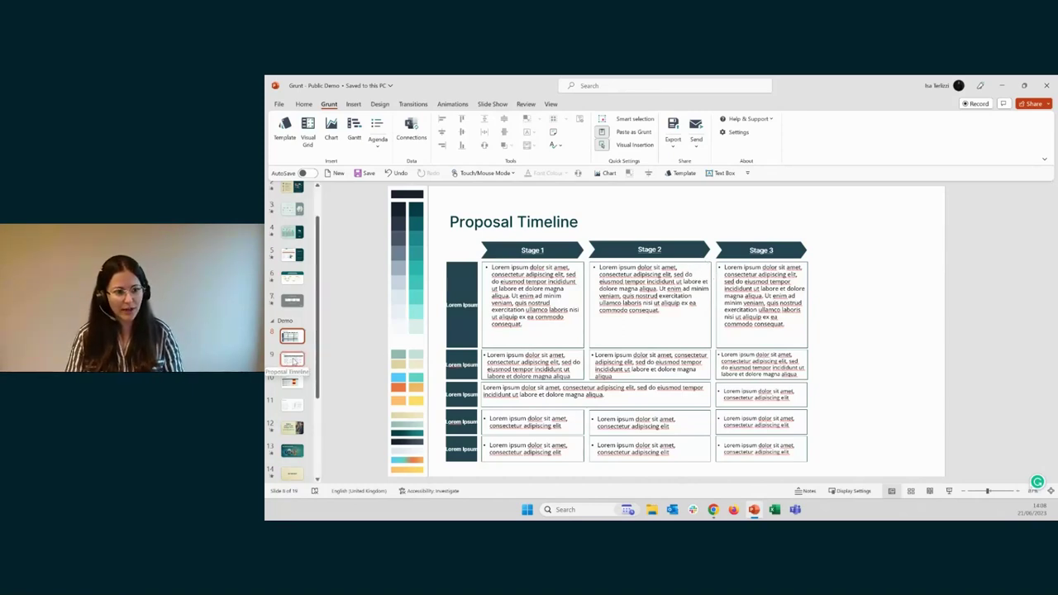
Open slide 9's four-phase timeline and select the grid and its Phase 1 column
{"action": "left_click", "coordinate": [293, 360]}
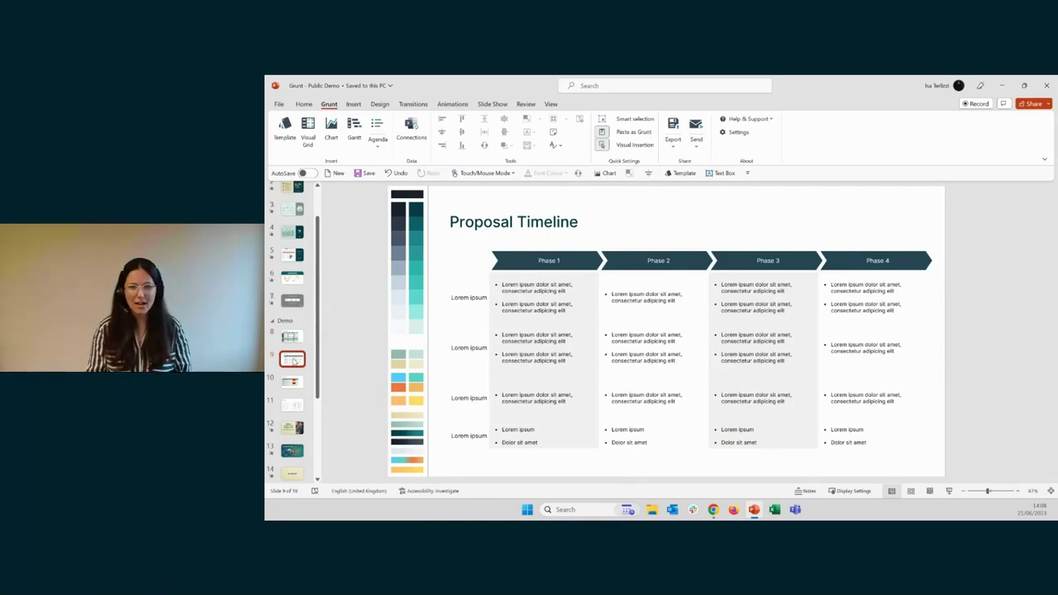
{"action": "left_click", "coordinate": [566, 291]}
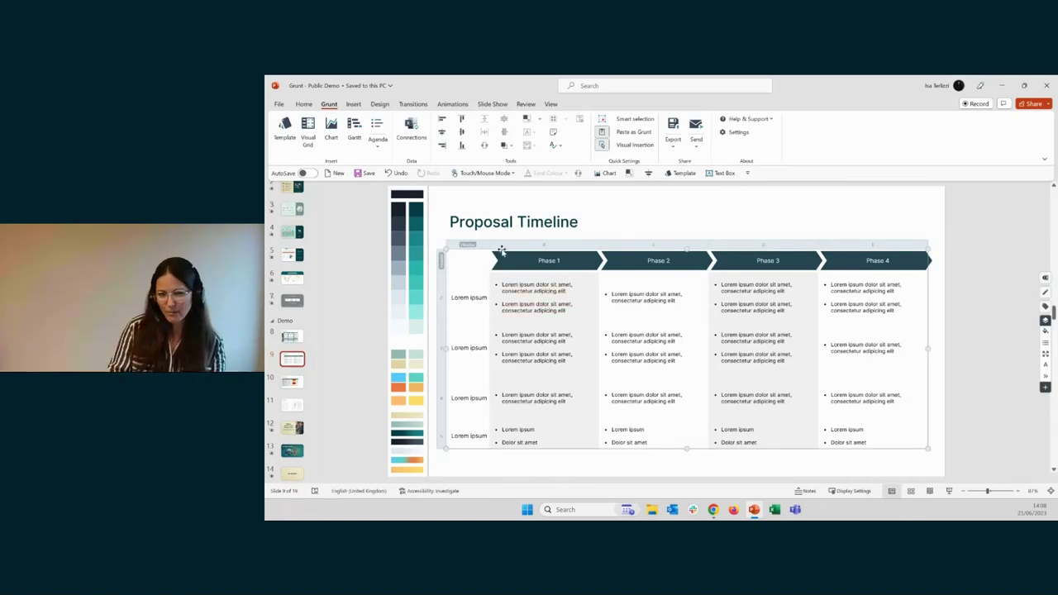
{"action": "left_click", "coordinate": [501, 251]}
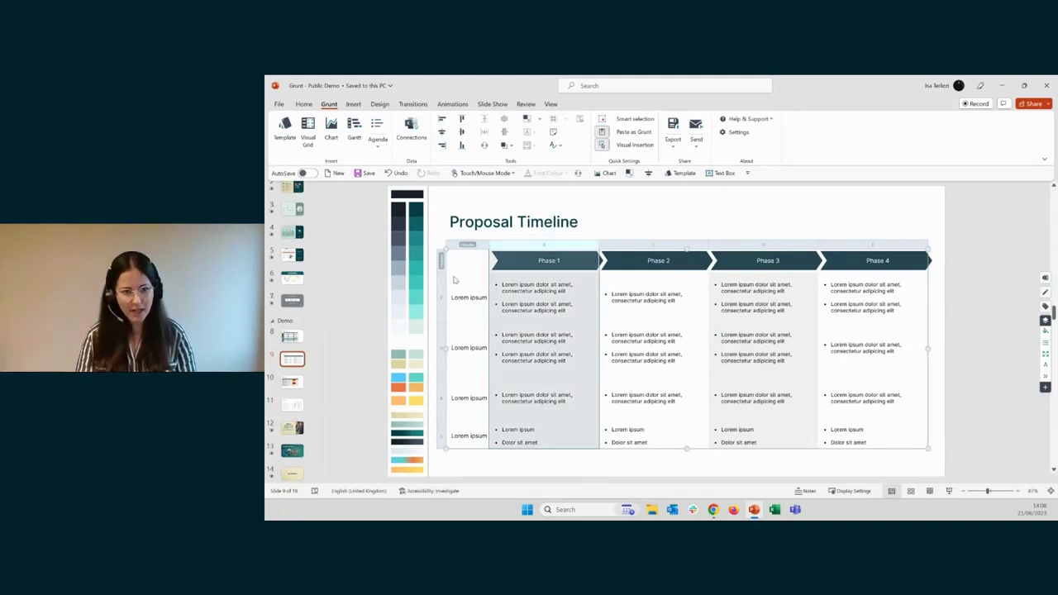
Select the first row, its Lorem ipsum label cell, then the top-left header cell
{"action": "left_click", "coordinate": [440, 300]}
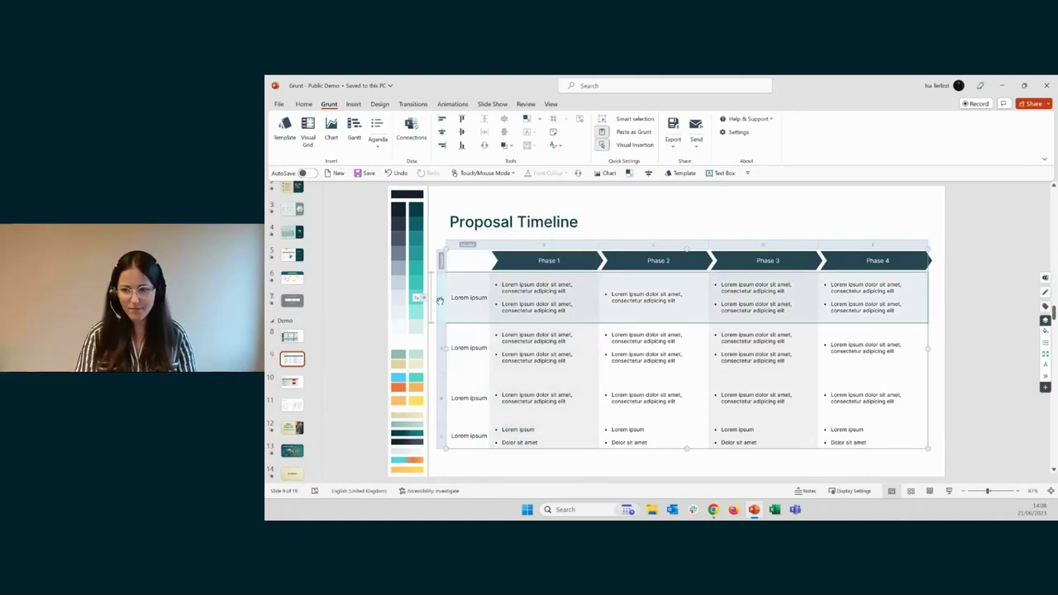
{"action": "left_click", "coordinate": [440, 300]}
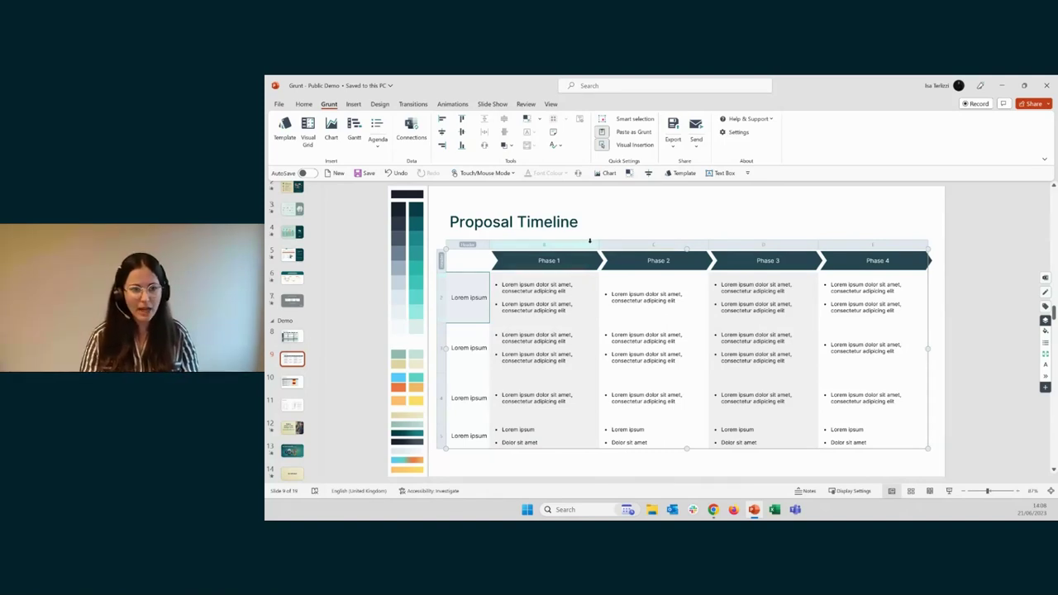
{"action": "left_click", "coordinate": [479, 262]}
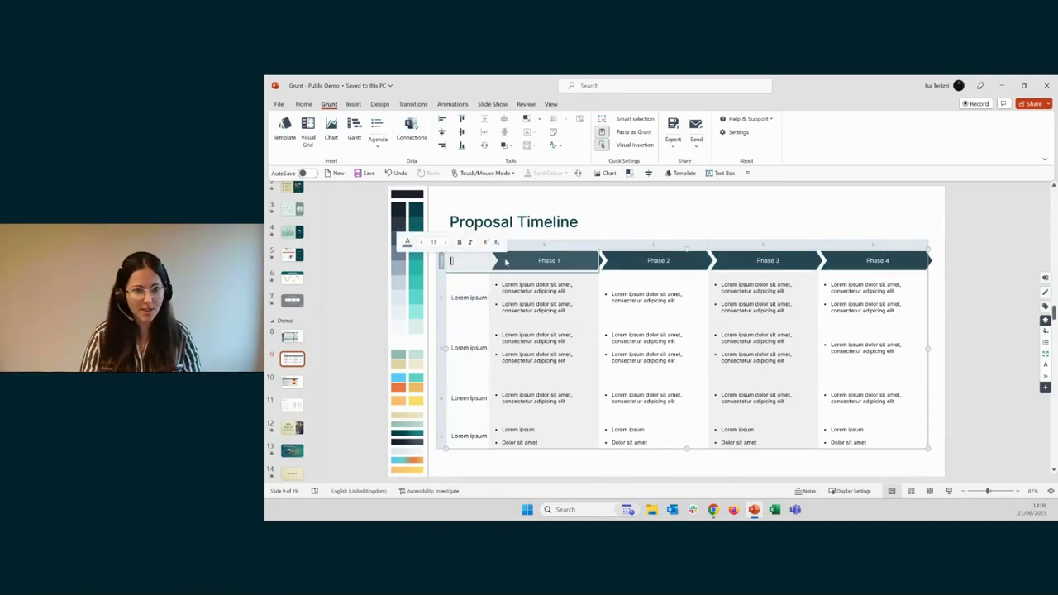
{"action": "left_click", "coordinate": [605, 284]}
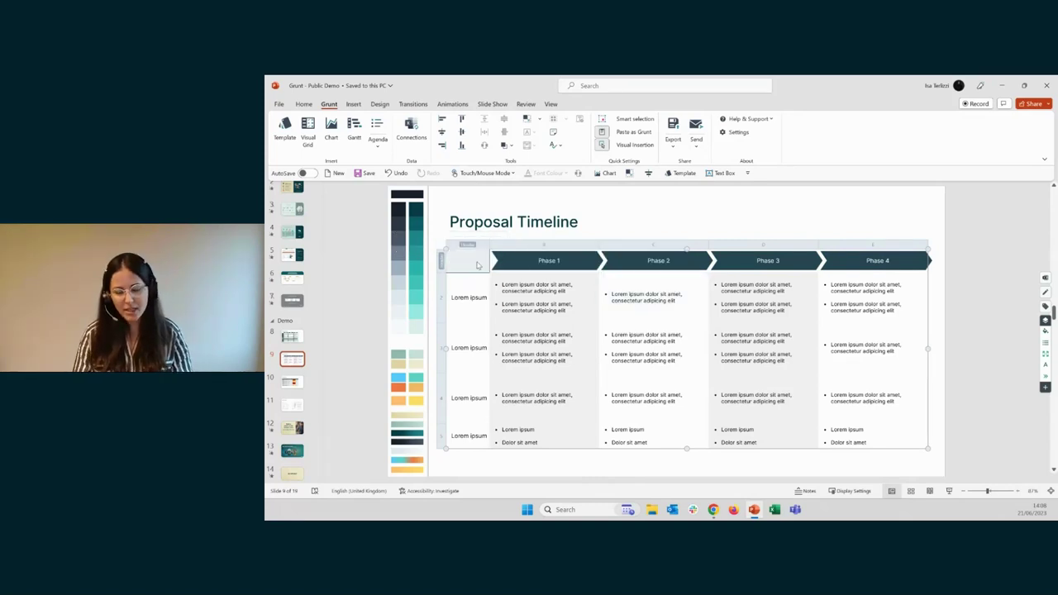
{"action": "left_click", "coordinate": [478, 265]}
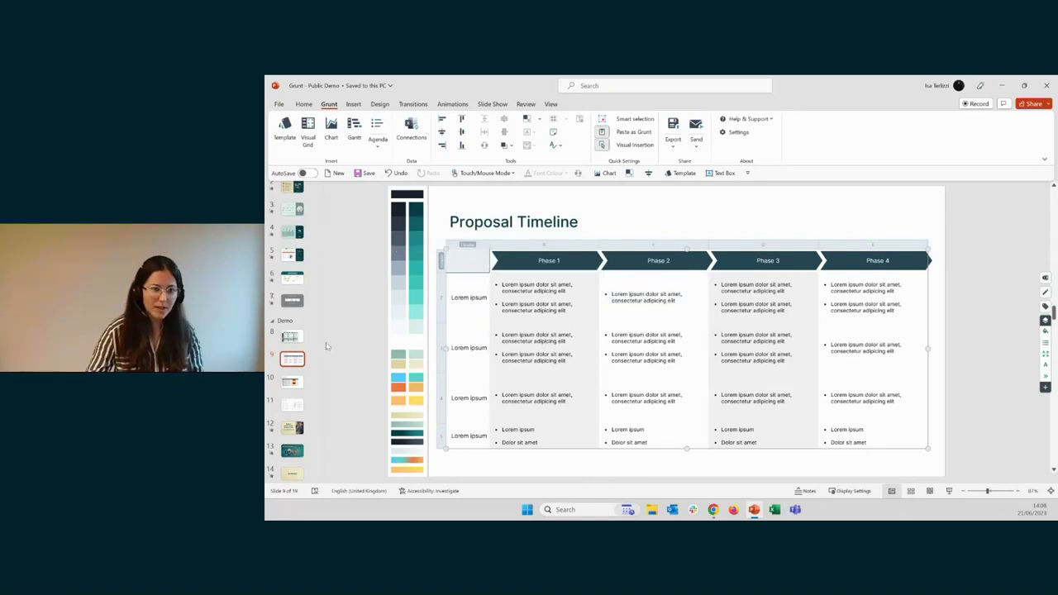
{"action": "left_click", "coordinate": [289, 336]}
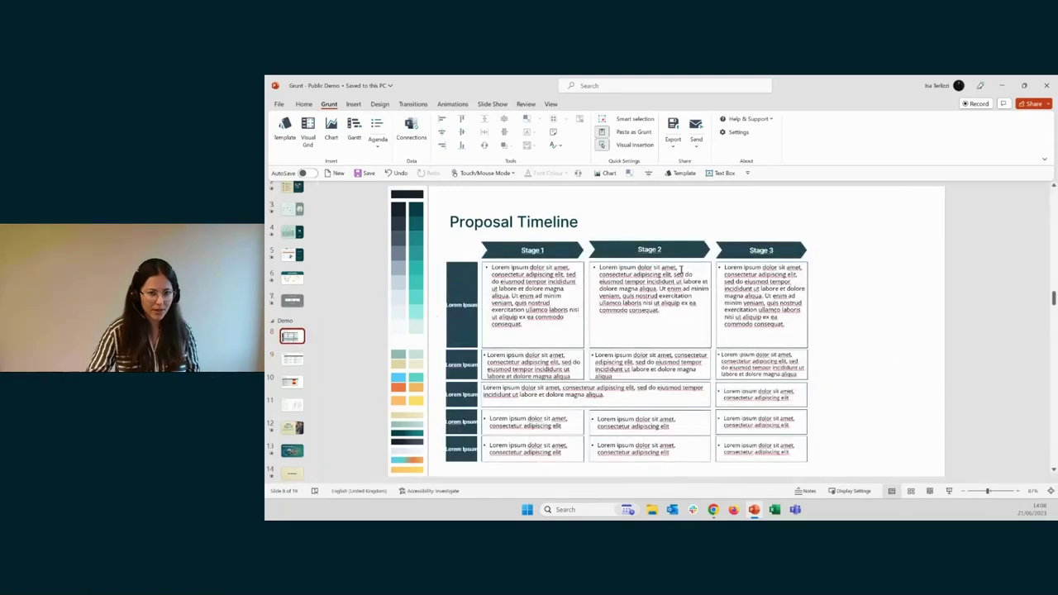
{"action": "left_click", "coordinate": [706, 250]}
{"action": "left_click", "coordinate": [716, 233]}
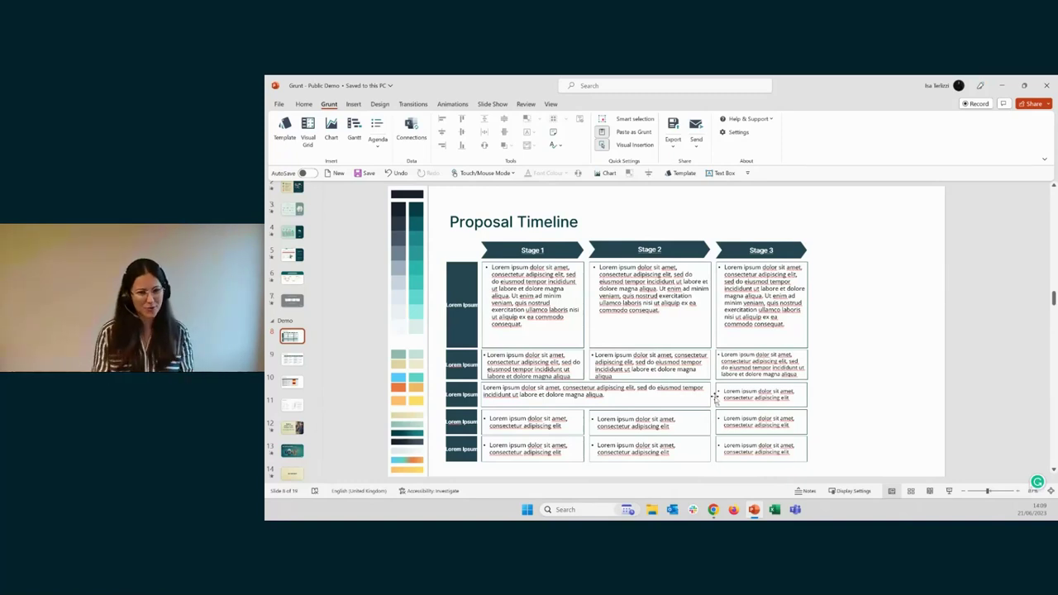
{"action": "scroll", "coordinate": [716, 400], "scroll_direction": "down", "scroll_amount": 2}
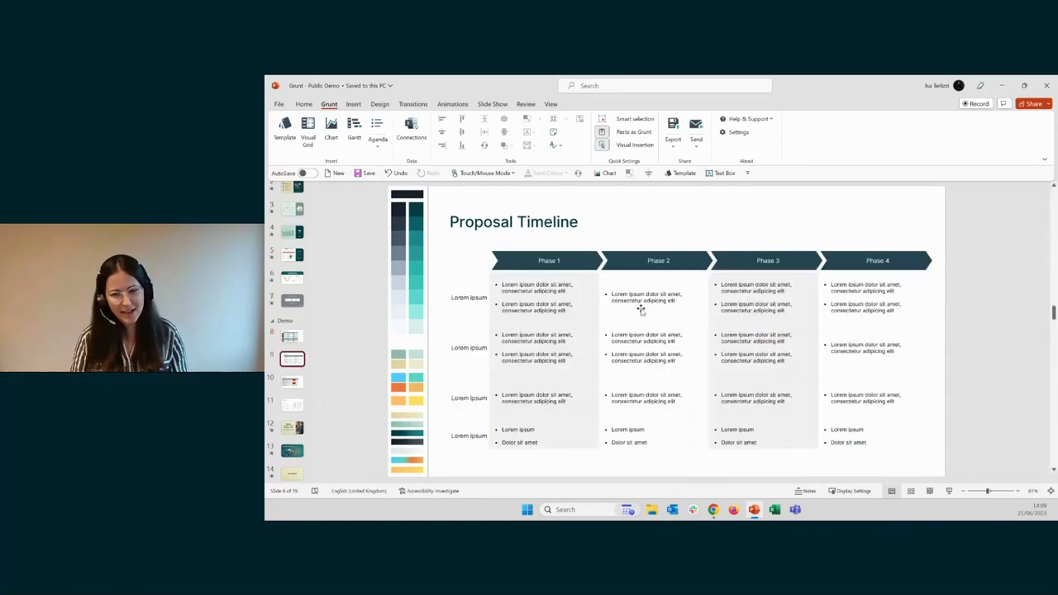
Insert an empty column right of Phase 3 and select its cells
{"action": "right_click", "coordinate": [787, 248]}
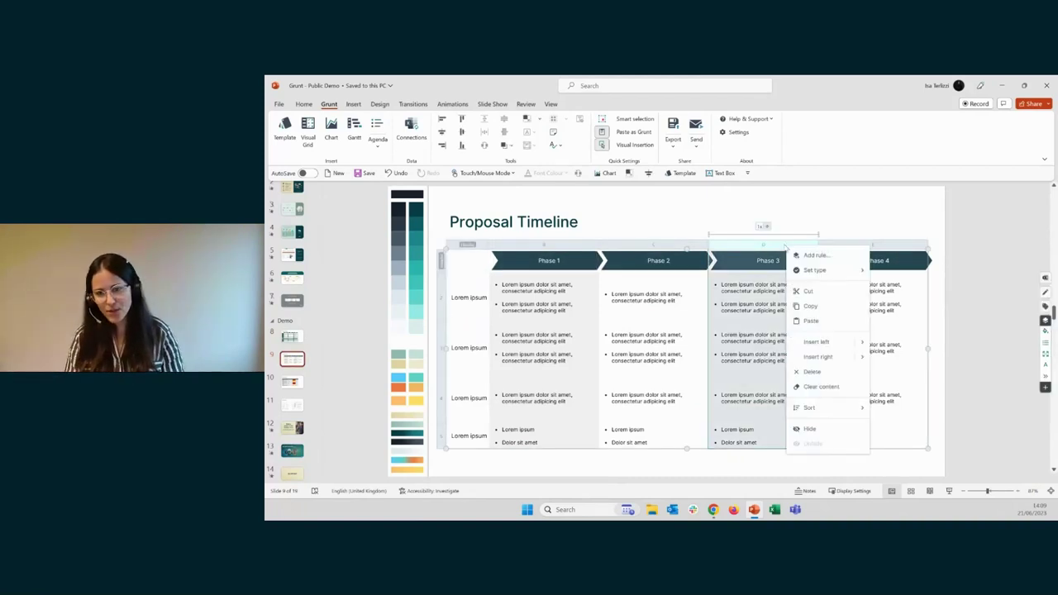
{"action": "left_click", "coordinate": [835, 357]}
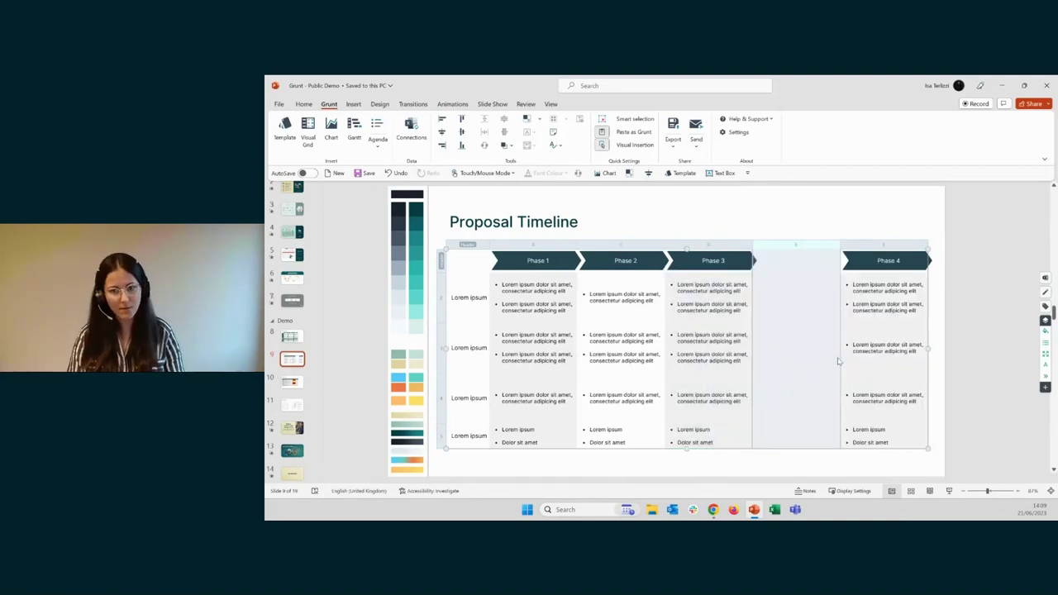
{"action": "left_click", "coordinate": [803, 389]}
{"action": "left_click", "coordinate": [800, 440]}
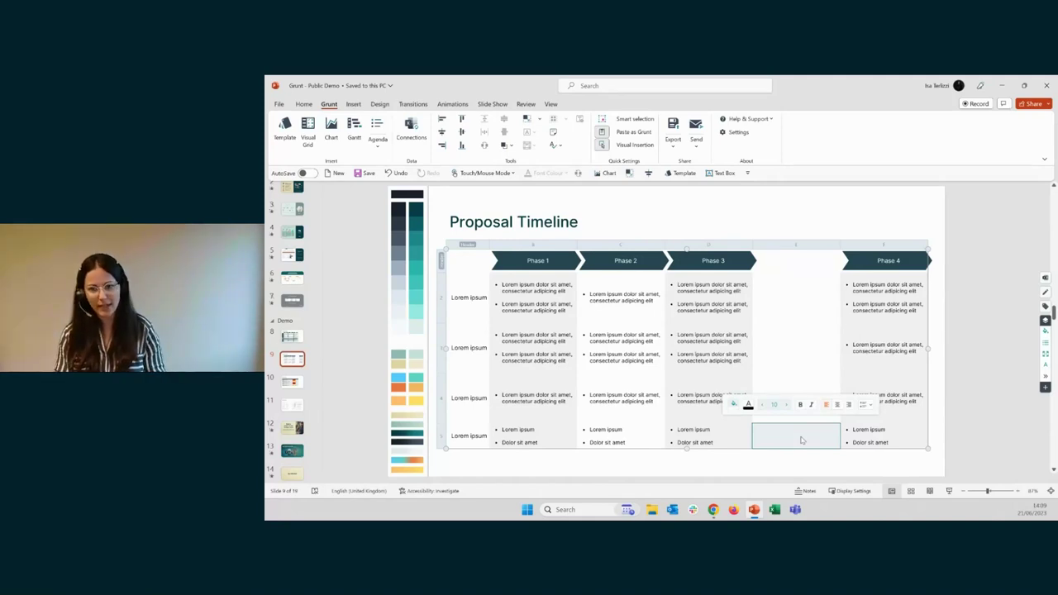
Label the new column's header 'Phase 3.1' and select the header row
{"action": "left_click", "coordinate": [799, 269]}
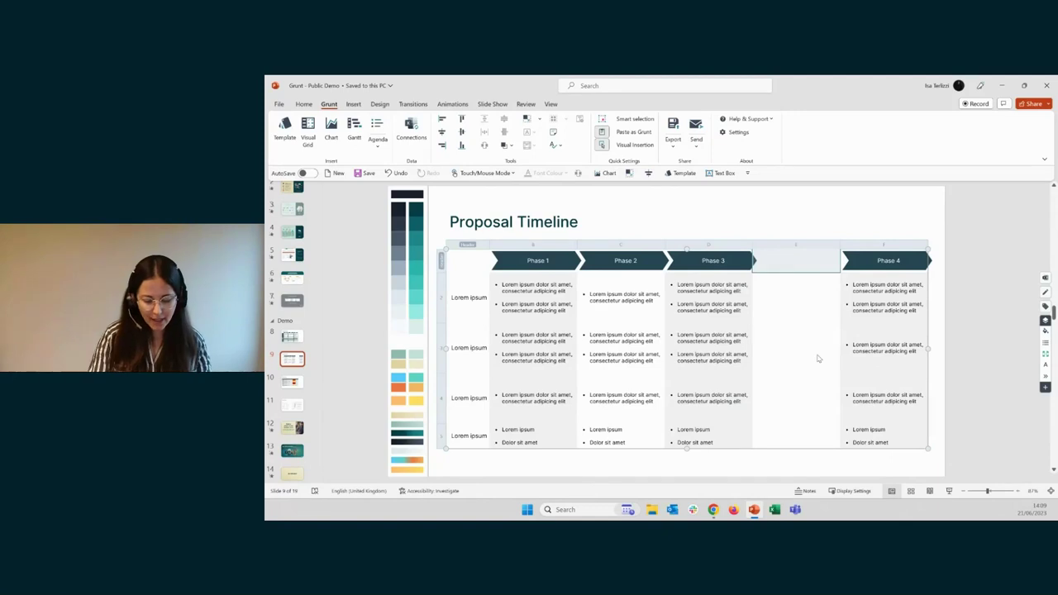
{"action": "type", "text": "Phase"}
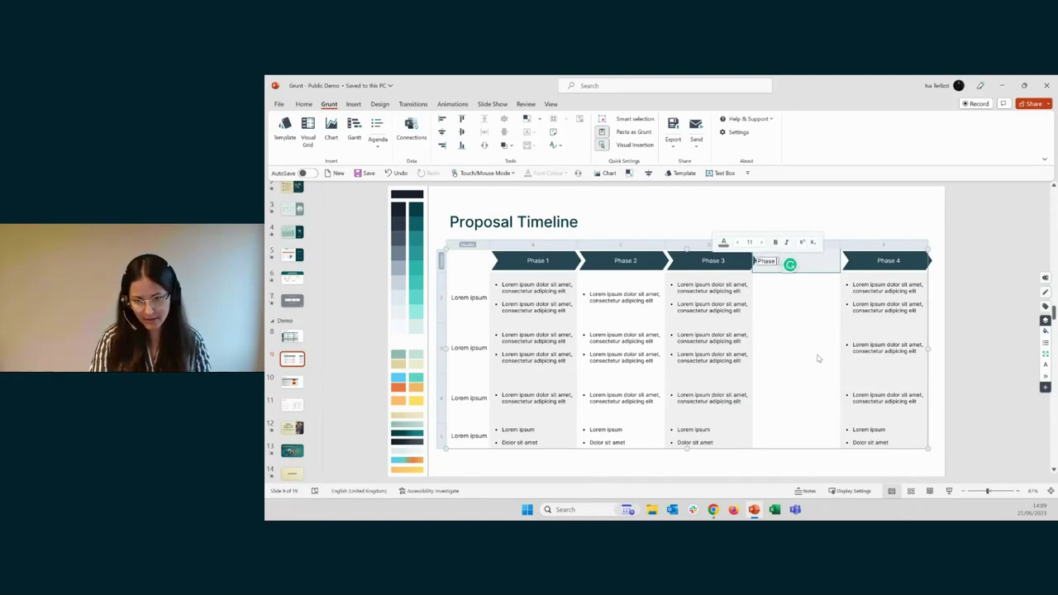
{"action": "type", "text": " 3"}
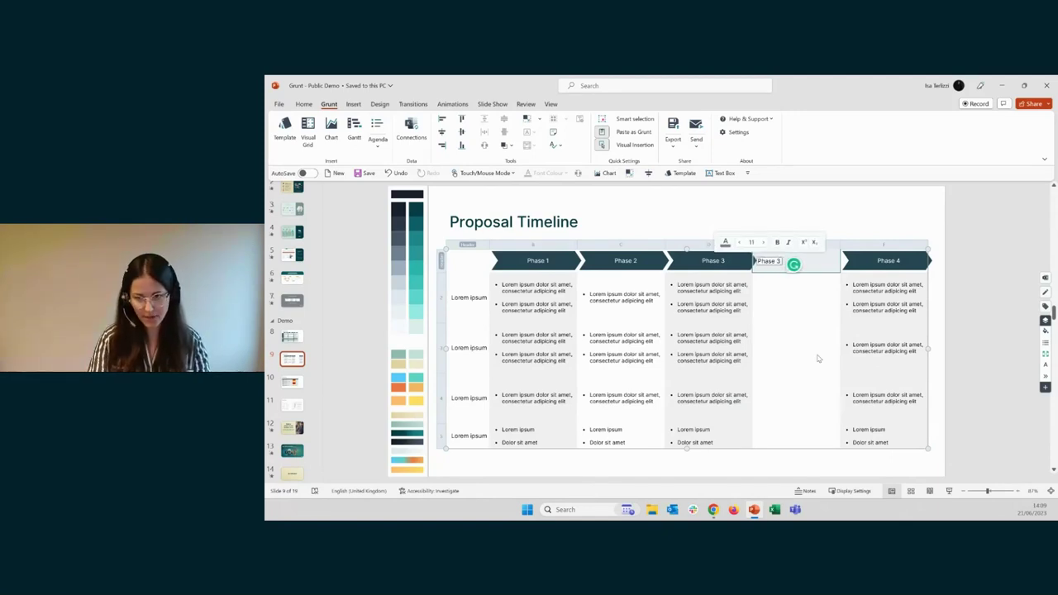
{"action": "type", "text": ".1"}
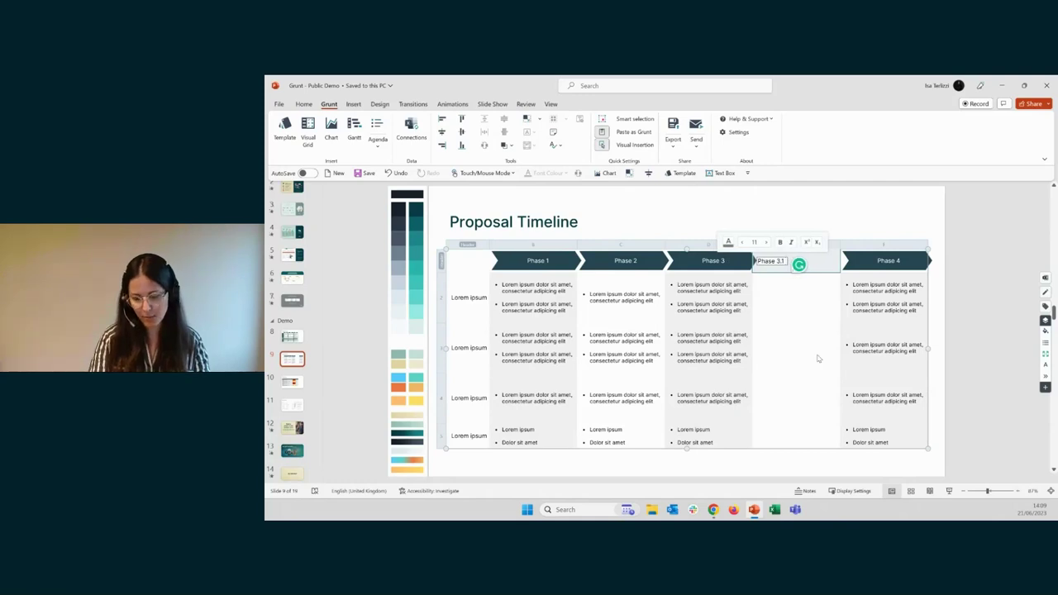
{"action": "key", "text": "Return"}
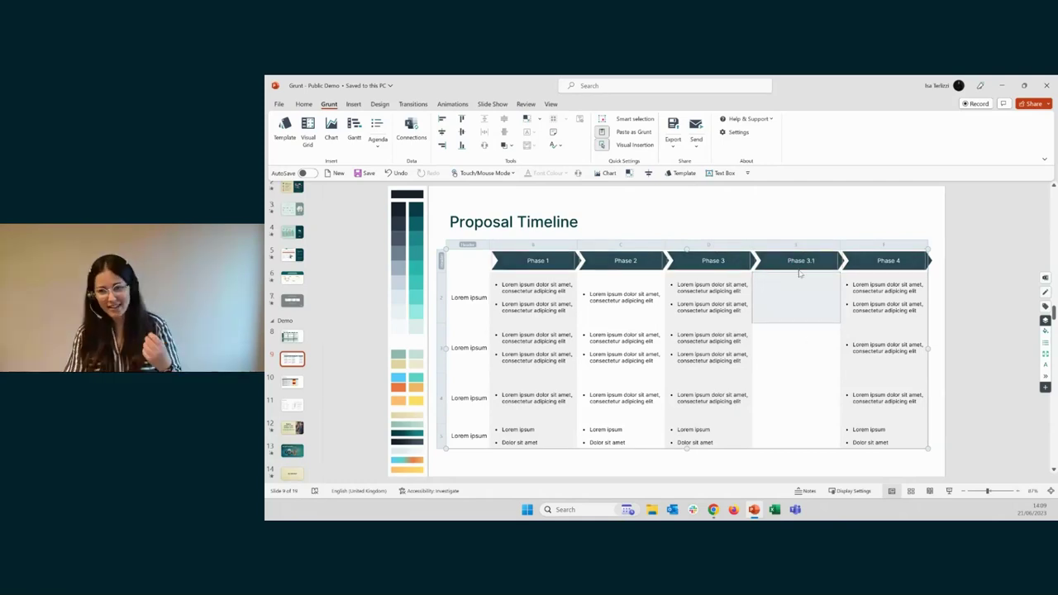
{"action": "left_click", "coordinate": [472, 266]}
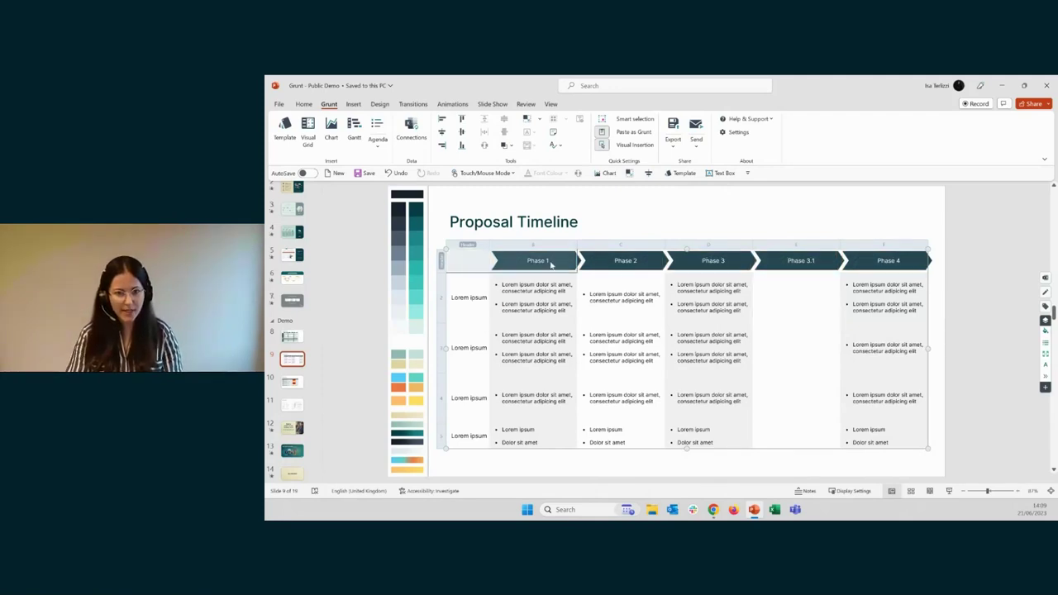
{"action": "left_click", "coordinate": [463, 265]}
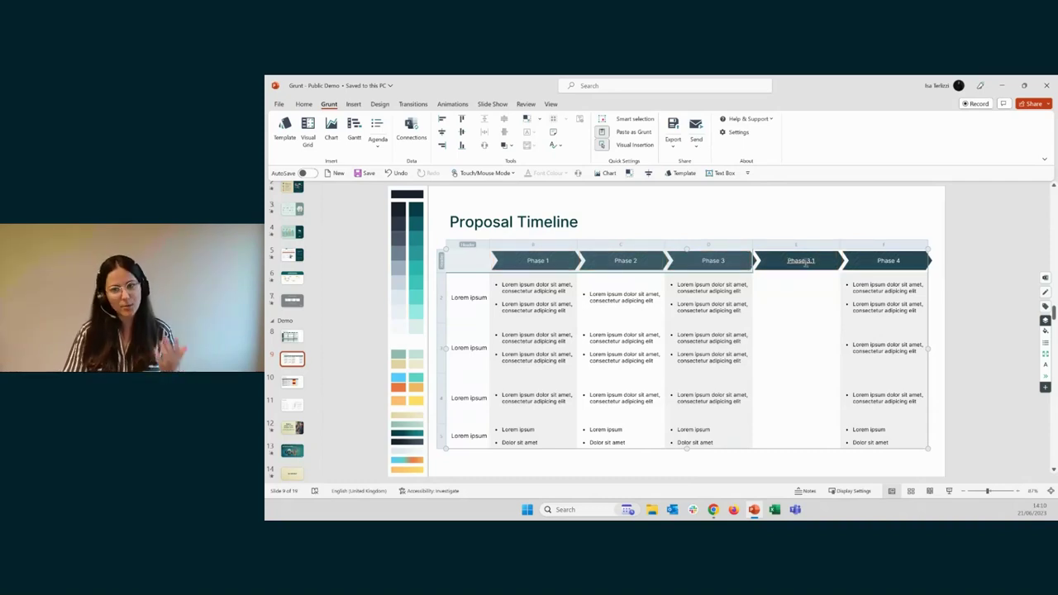
Enter 'New text' in the first two Phase 3.1 cells, then select the third
{"action": "left_click", "coordinate": [798, 285]}
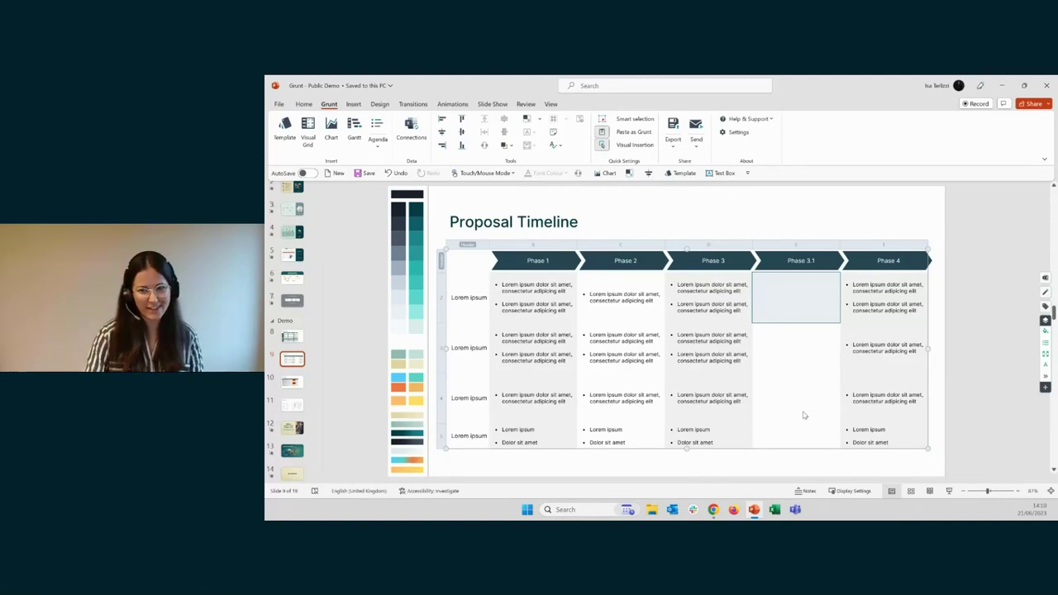
{"action": "key", "text": "Down"}
{"action": "key", "text": "Down"}
{"action": "key", "text": "Up"}
{"action": "key", "text": "Up"}
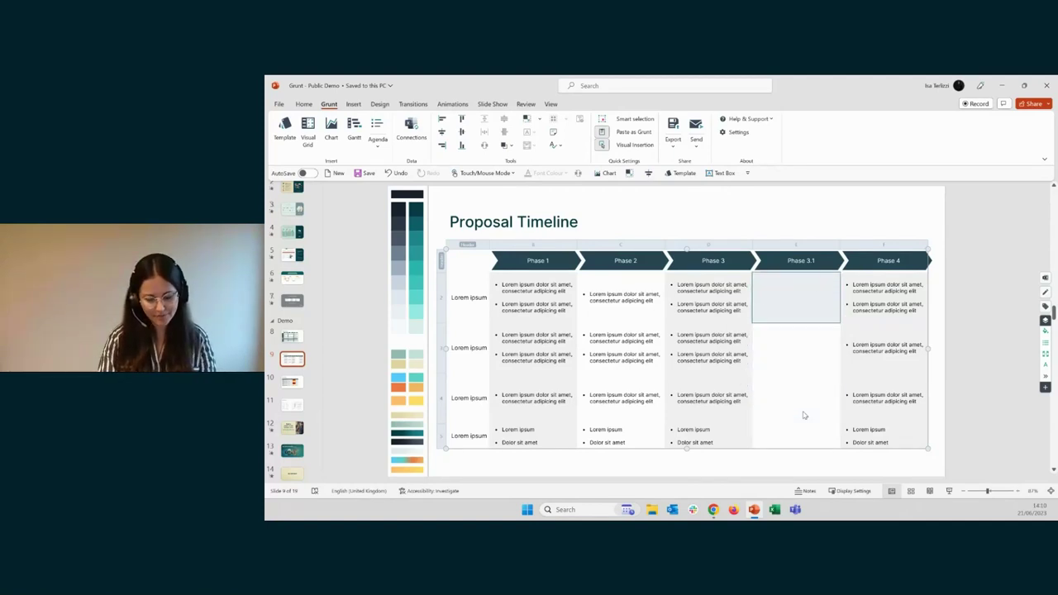
{"action": "key", "text": "Return"}
{"action": "key", "text": "Down"}
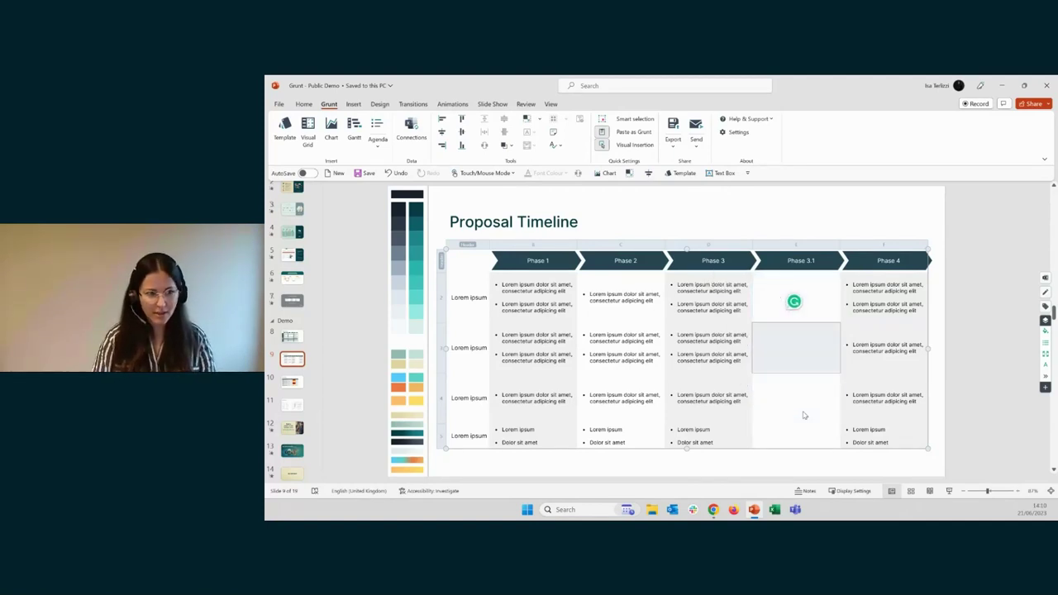
{"action": "key", "text": "Return"}
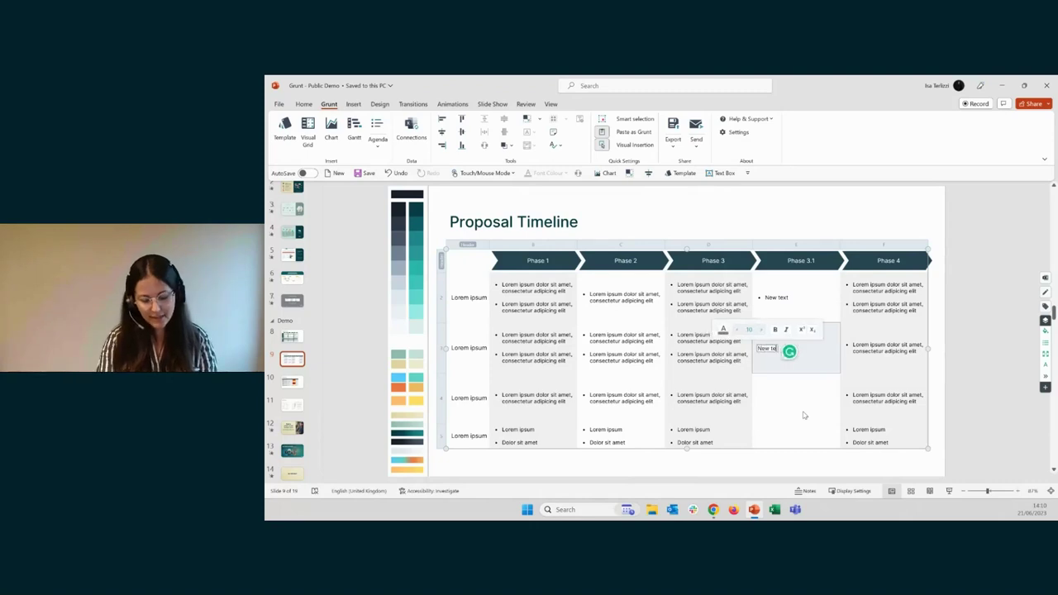
{"action": "left_click", "coordinate": [803, 415]}
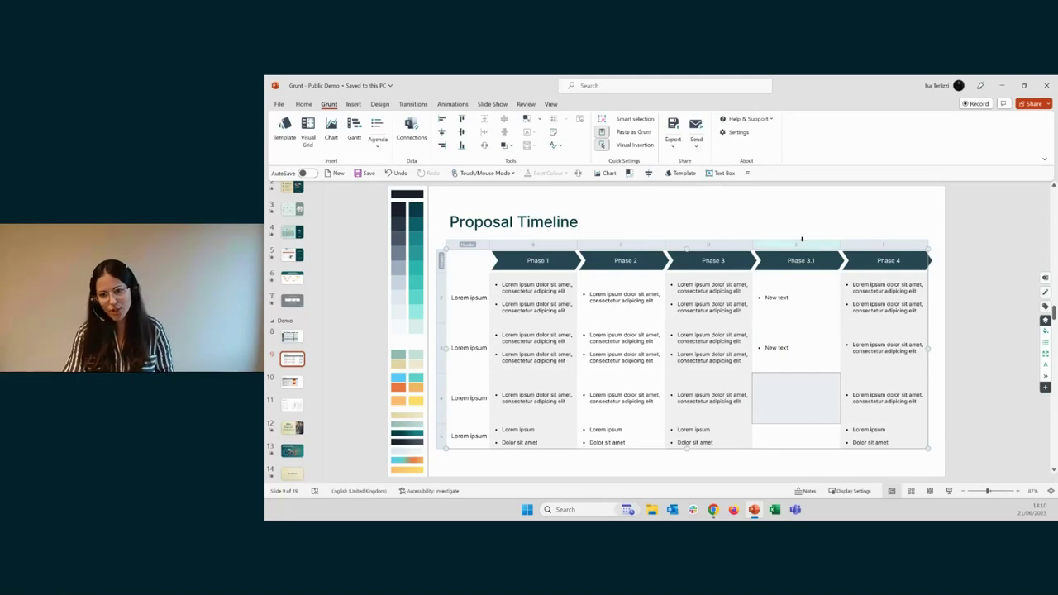
Delete the Phase 3.1 column, leaving only Phase 1–4
{"action": "left_click", "coordinate": [801, 239]}
{"action": "right_click", "coordinate": [808, 247]}
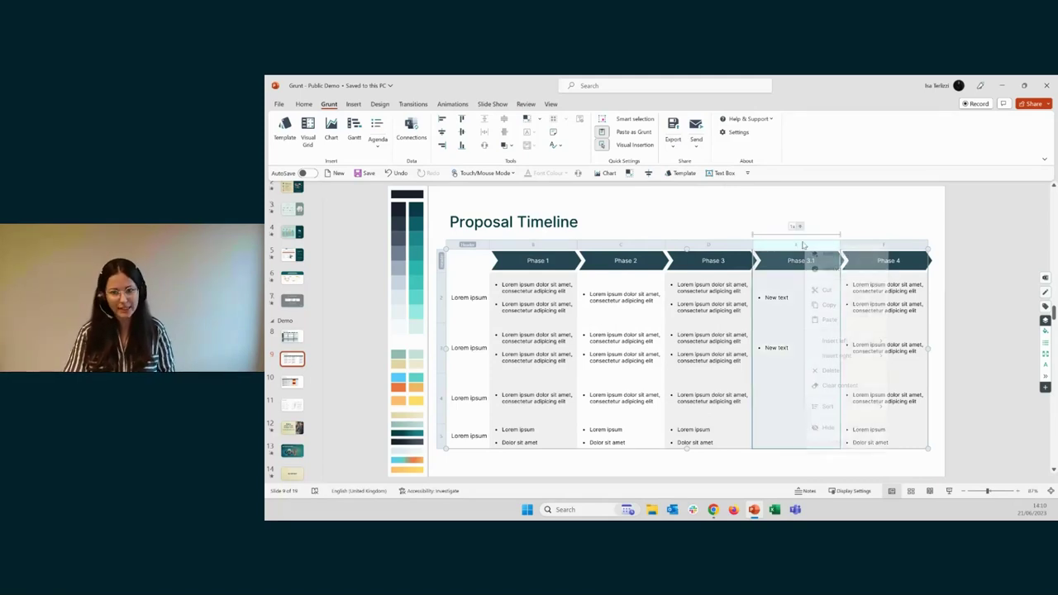
{"action": "left_click", "coordinate": [830, 370]}
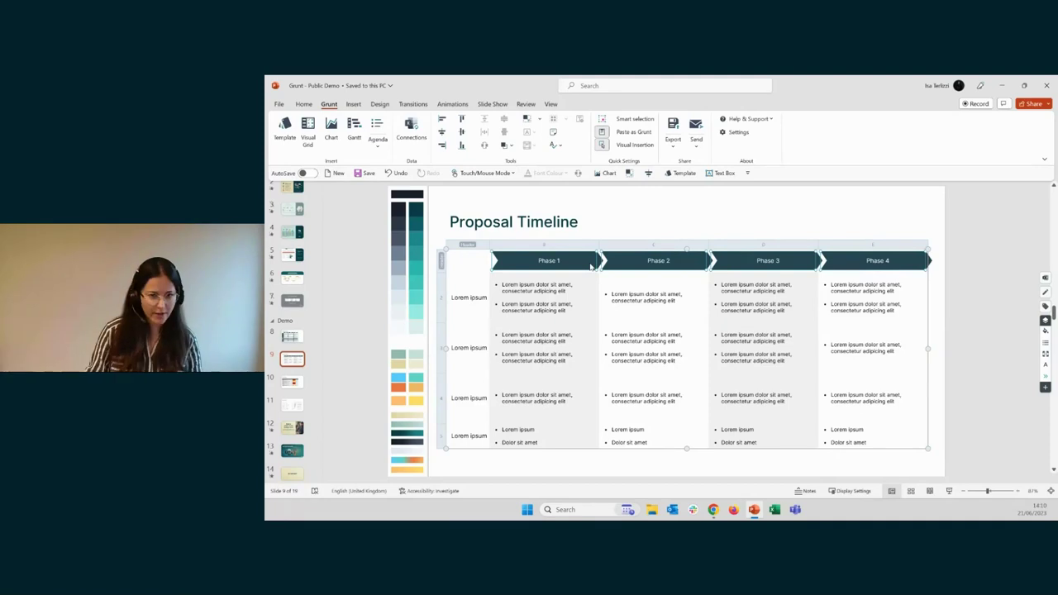
Open the Phase chevron properties and fill the chevrons with a light blue-grey theme colour
{"action": "double_click", "coordinate": [583, 265]}
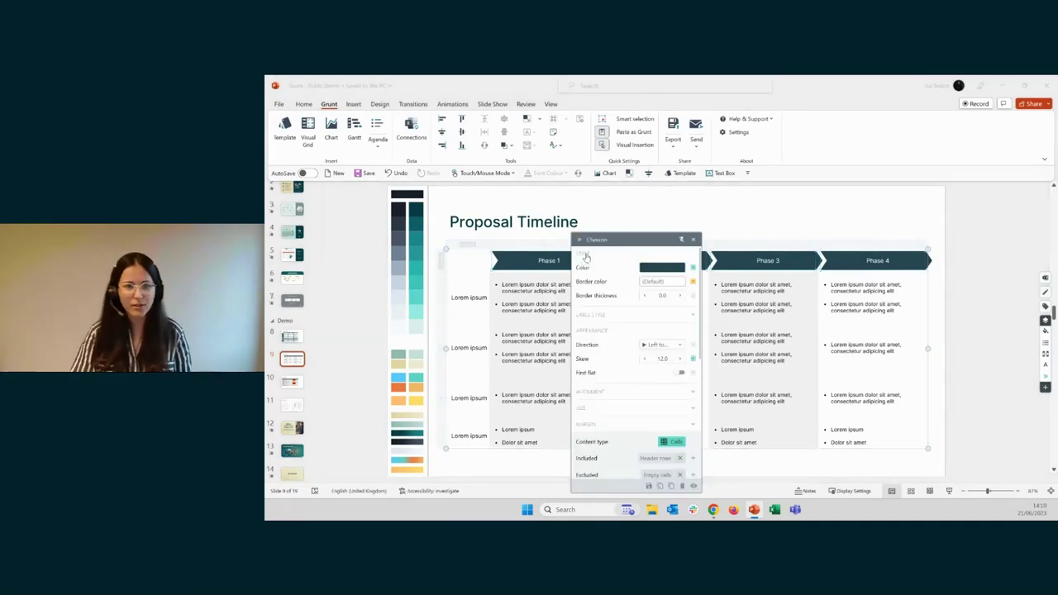
{"action": "left_click_drag", "start_coordinate": [605, 238], "coordinate": [936, 214]}
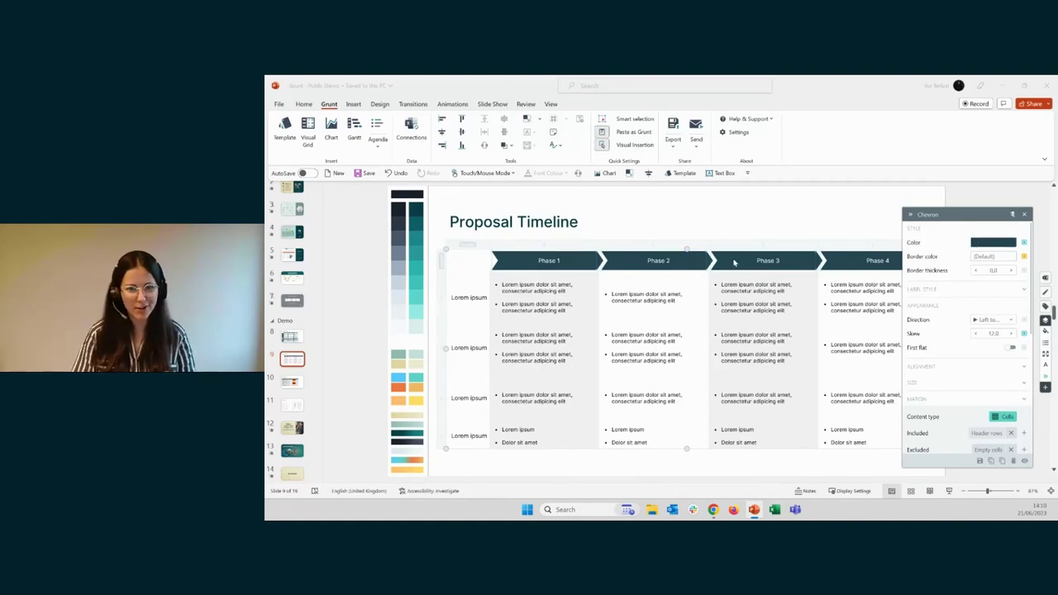
{"action": "left_click", "coordinate": [995, 243]}
{"action": "left_click", "coordinate": [998, 231]}
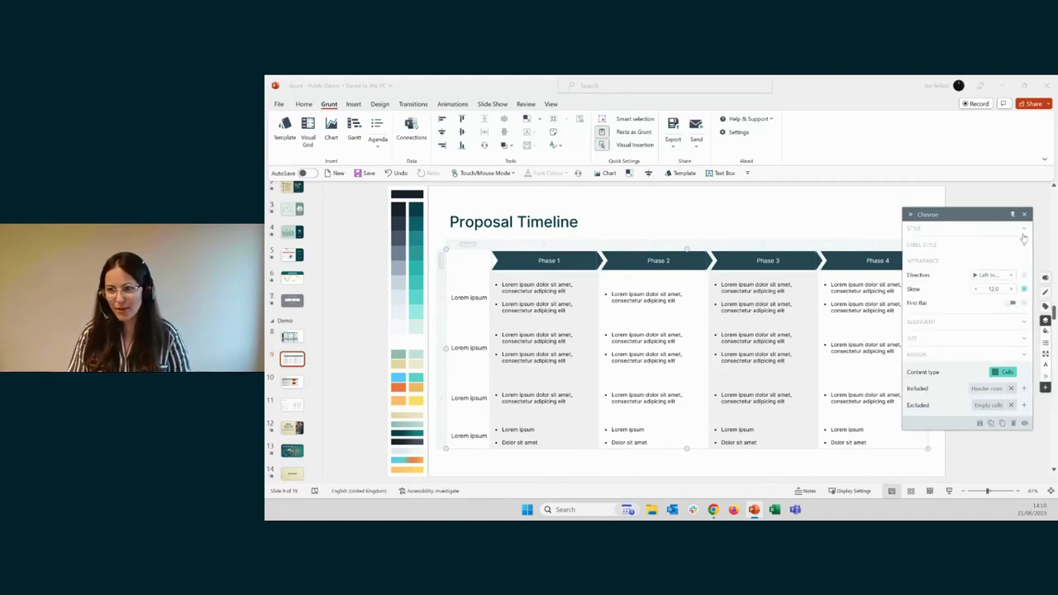
{"action": "left_click", "coordinate": [1024, 229]}
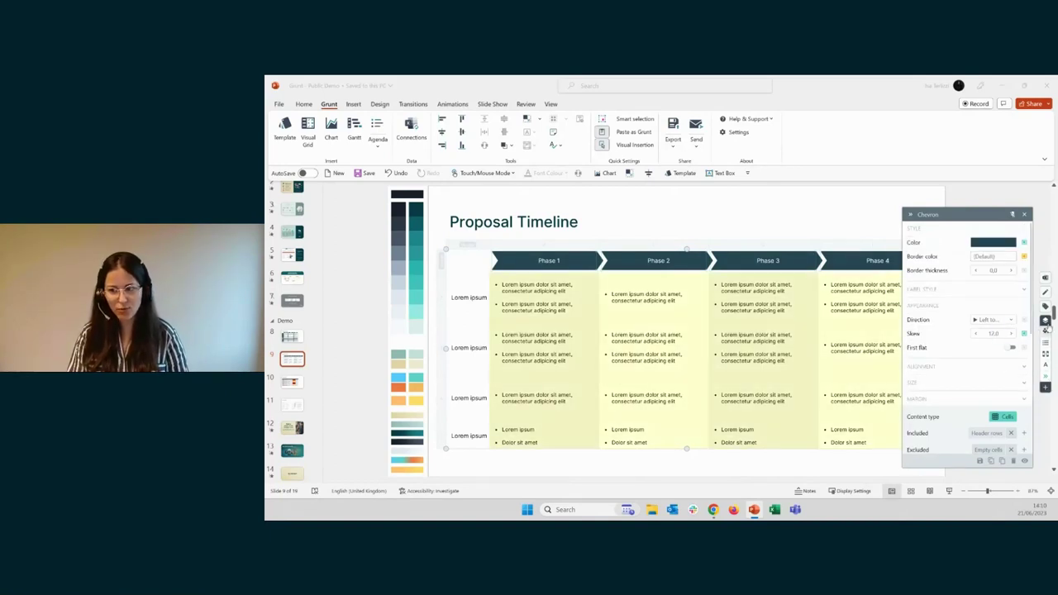
{"action": "left_click_drag", "start_coordinate": [947, 224], "coordinate": [941, 223]}
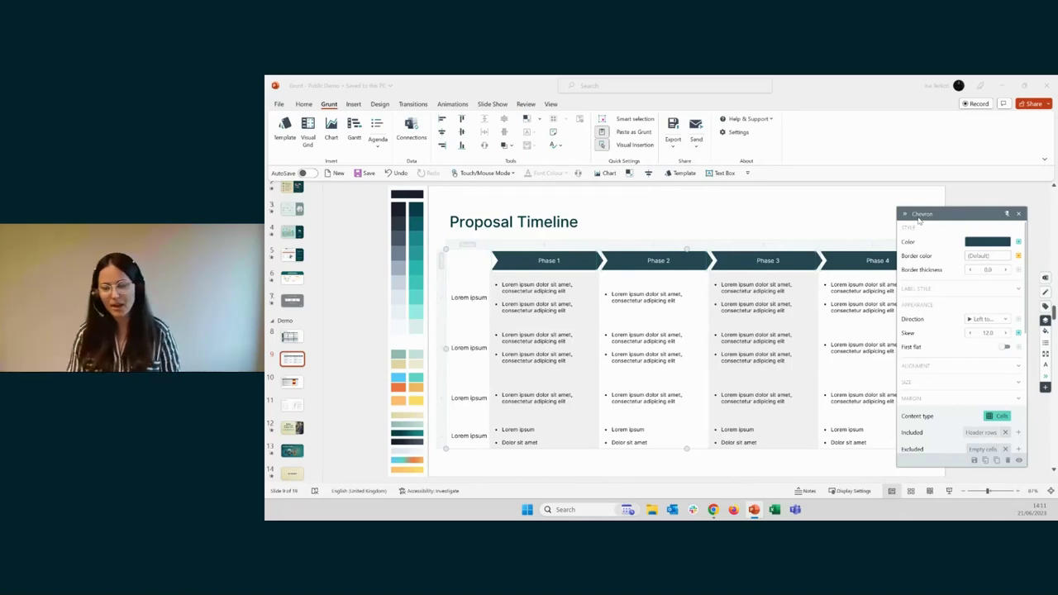
{"action": "left_click", "coordinate": [975, 243]}
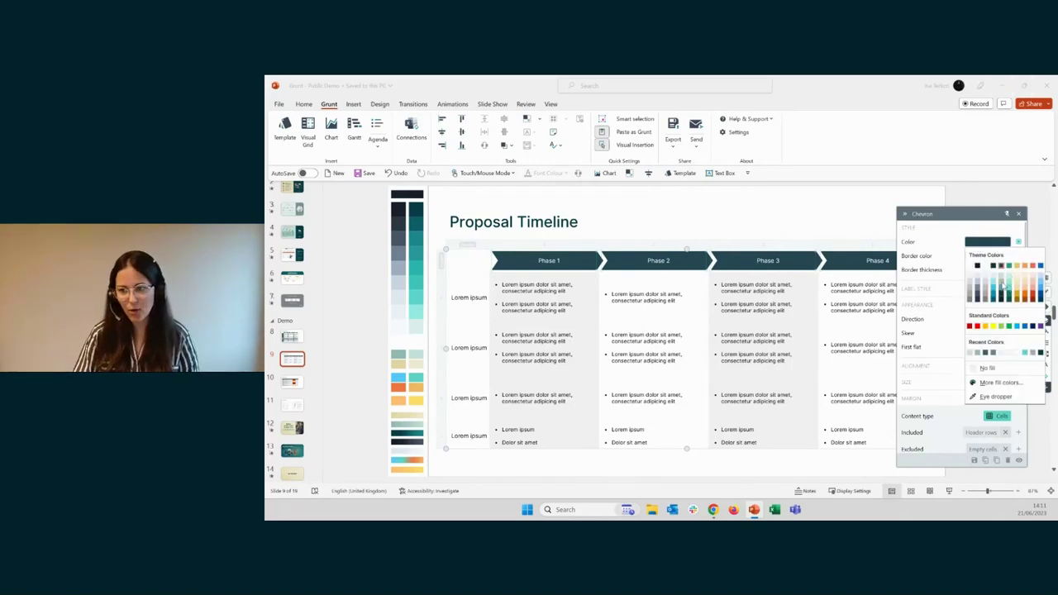
{"action": "left_click", "coordinate": [1001, 283]}
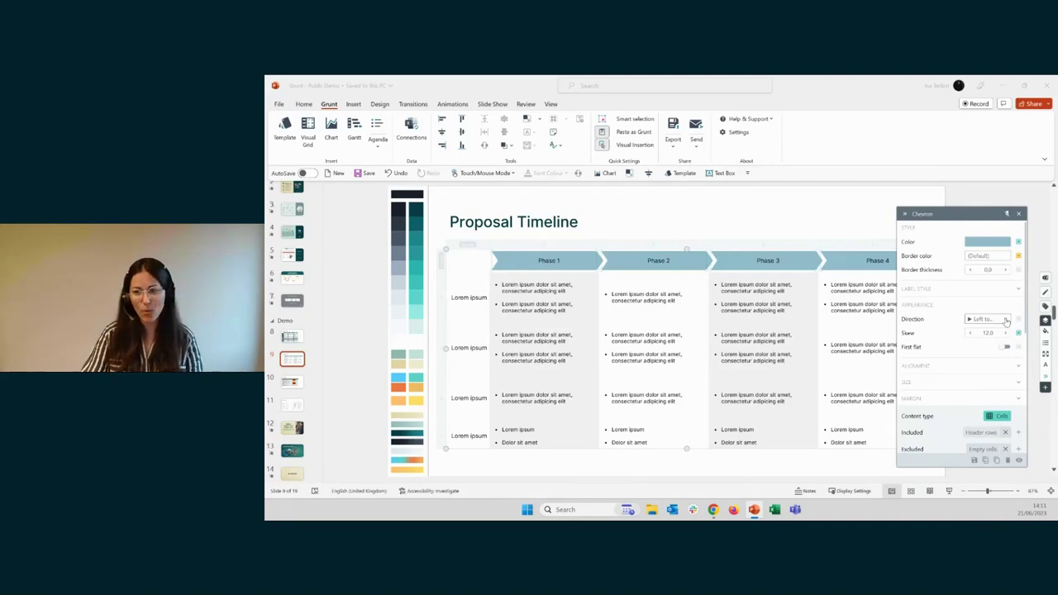
Try the chevron direction options, reversing the way the Phase chevrons point
{"action": "left_click", "coordinate": [1006, 320]}
{"action": "left_click", "coordinate": [992, 340]}
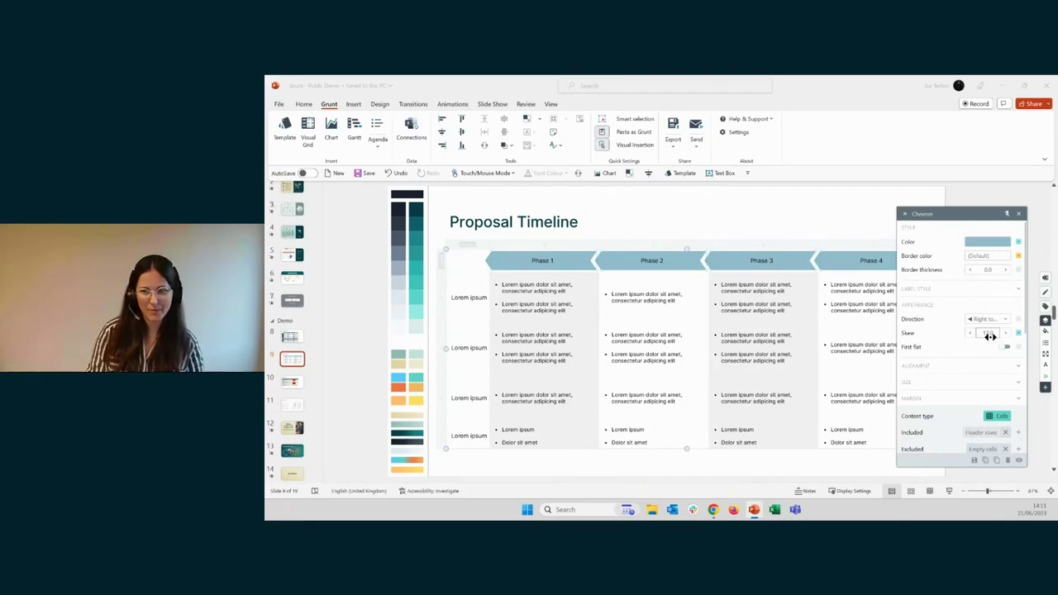
{"action": "left_click", "coordinate": [985, 319]}
{"action": "left_click", "coordinate": [977, 328]}
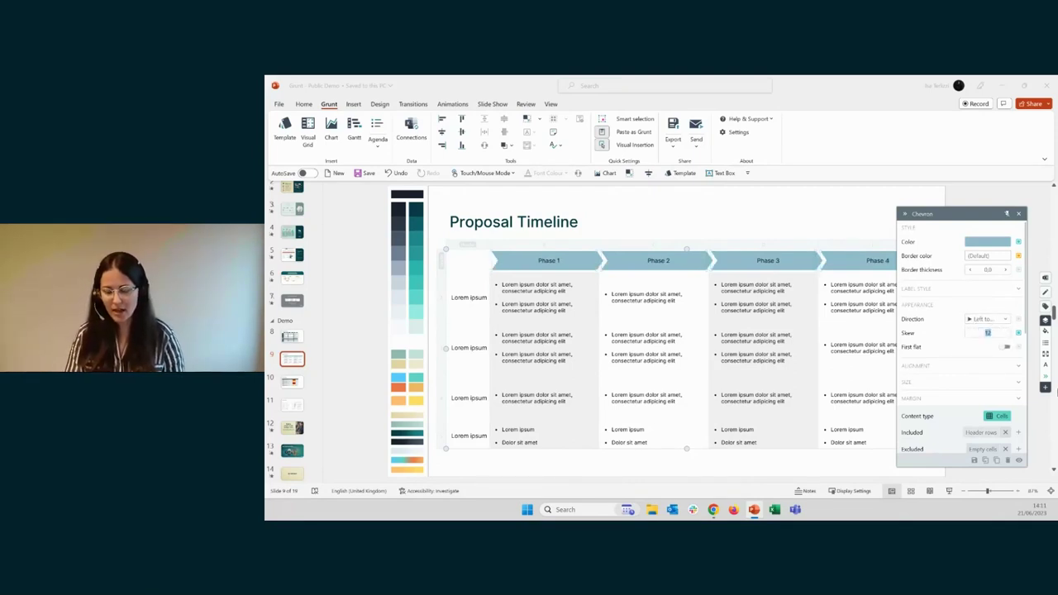
Try a chevron skew of 30, undo back to 12, and close the chevron settings
{"action": "double_click", "coordinate": [987, 332]}
{"action": "type", "text": "30"}
{"action": "key", "text": "Return"}
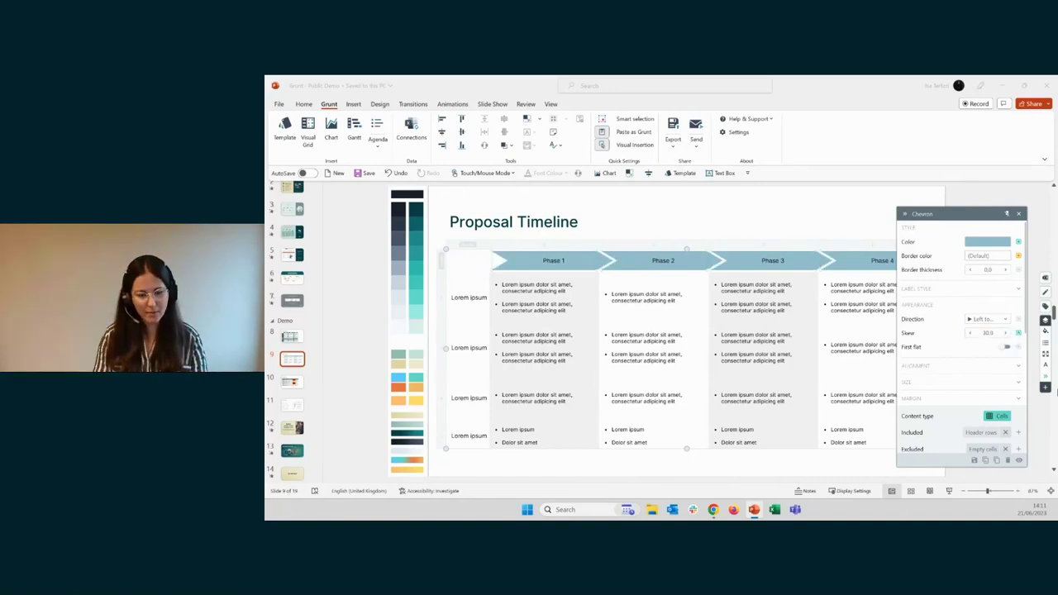
{"action": "key", "text": "ctrl+z"}
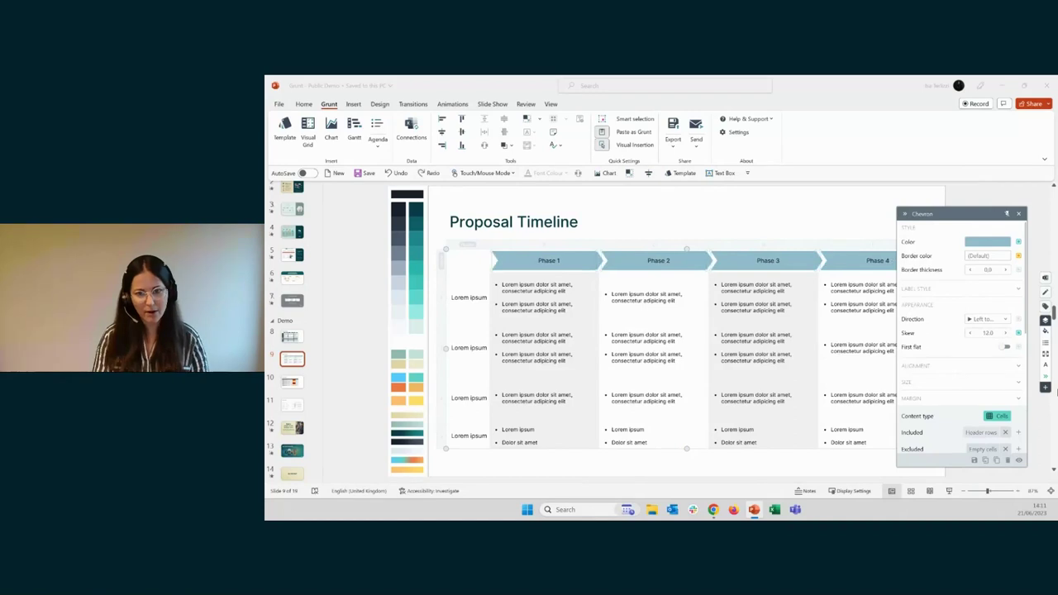
{"action": "left_click", "coordinate": [1020, 214]}
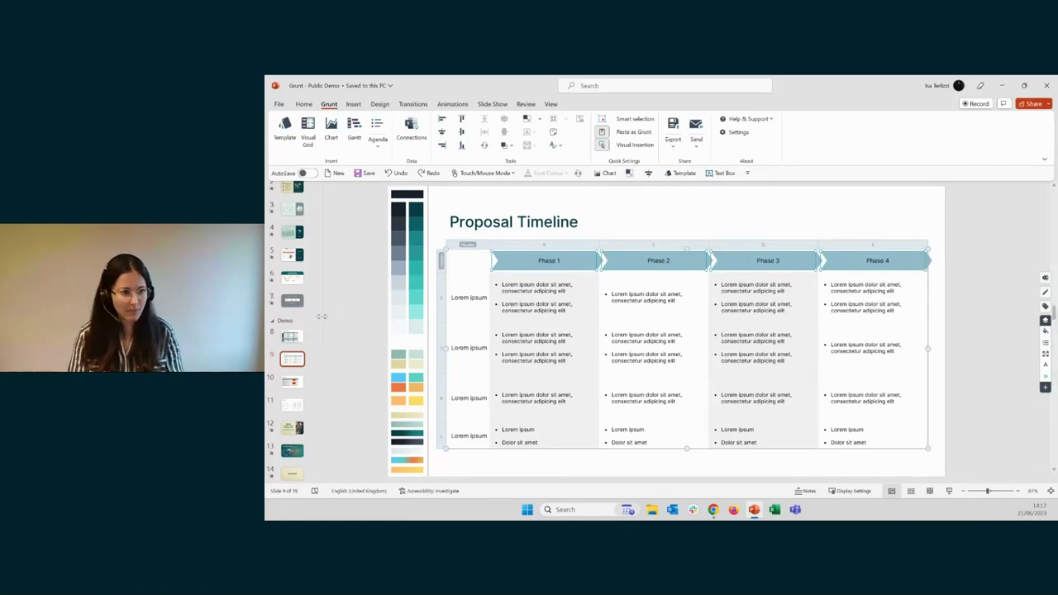
Inspect slide 8's dark row-label shapes, then select slide 9's timeline row-label column
{"action": "left_click", "coordinate": [291, 336]}
{"action": "left_click", "coordinate": [460, 372]}
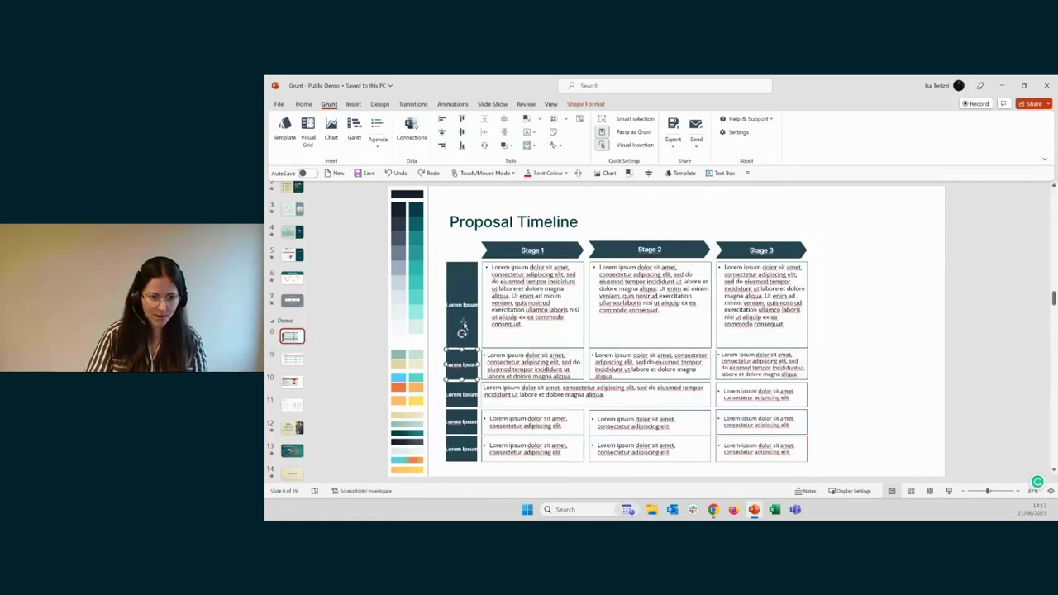
{"action": "key", "text": "shift+Tab"}
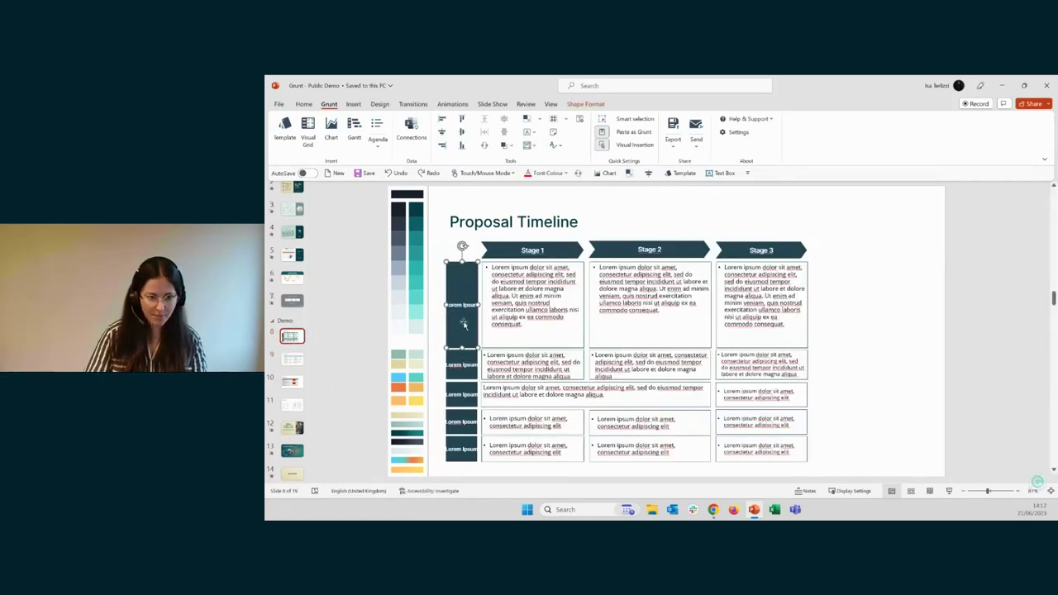
{"action": "left_click", "coordinate": [466, 385]}
{"action": "left_click", "coordinate": [468, 417]}
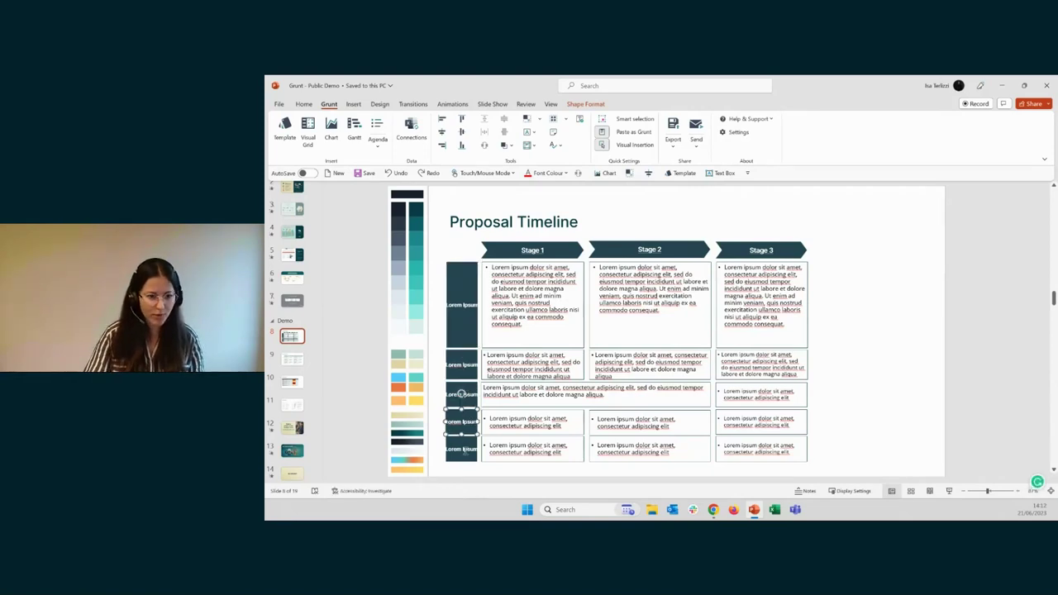
{"action": "left_click", "coordinate": [465, 449]}
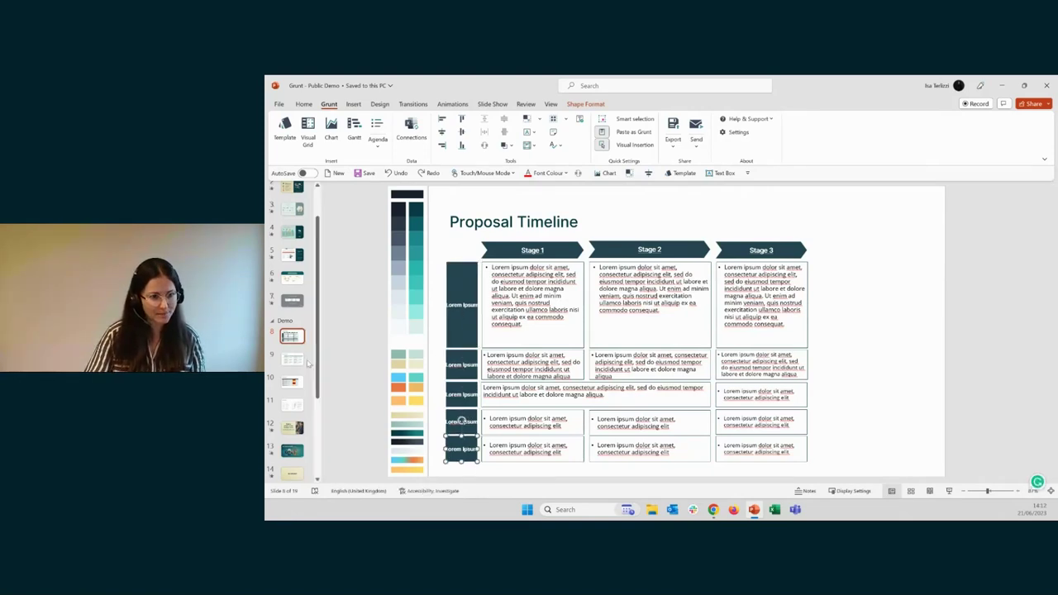
{"action": "key", "text": "Page_Down"}
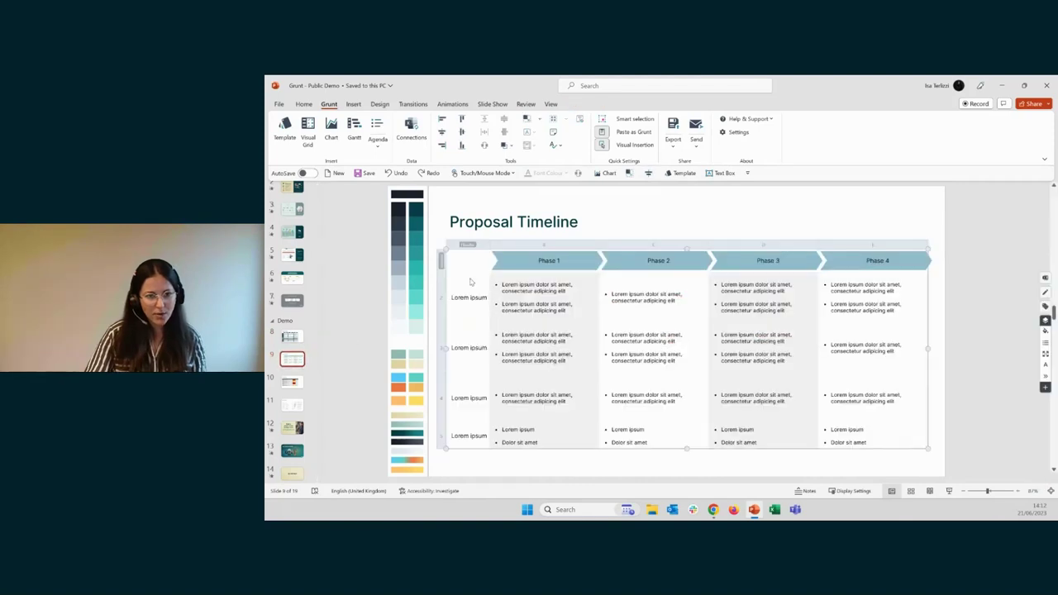
{"action": "left_click_drag", "start_coordinate": [473, 280], "coordinate": [475, 452]}
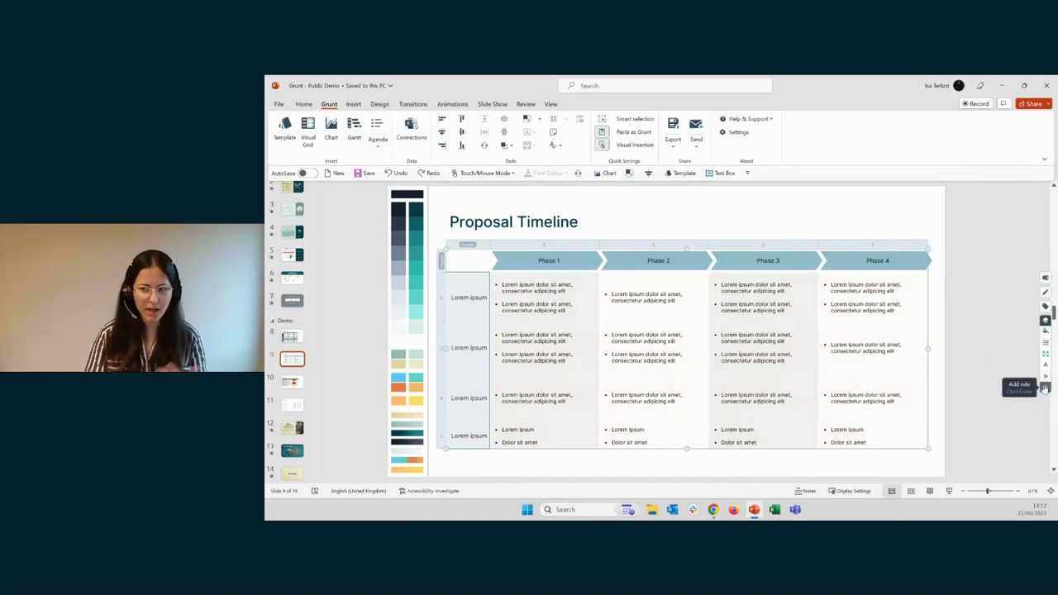
Add a Shape rule to the row labels with shape type Rectangle
{"action": "left_click", "coordinate": [1044, 388]}
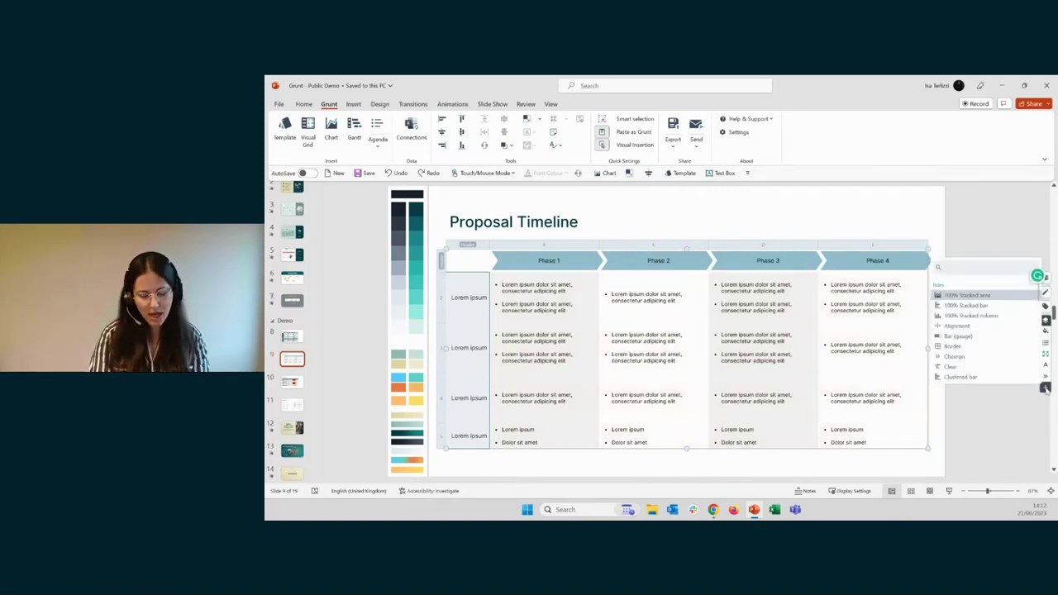
{"action": "type", "text": "shape"}
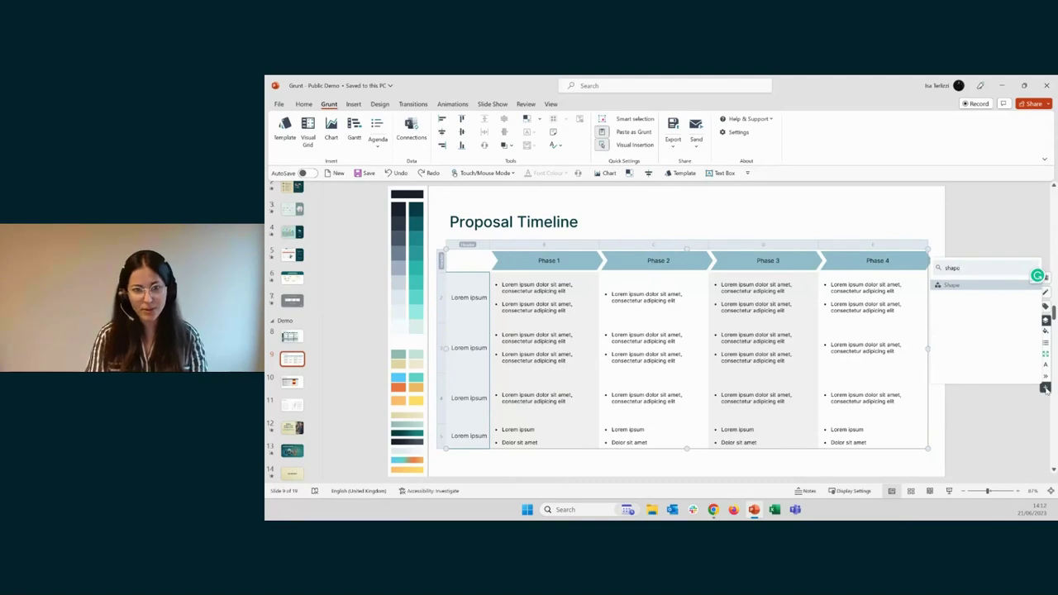
{"action": "key", "text": "Return"}
{"action": "left_click_drag", "start_coordinate": [979, 291], "coordinate": [601, 254]}
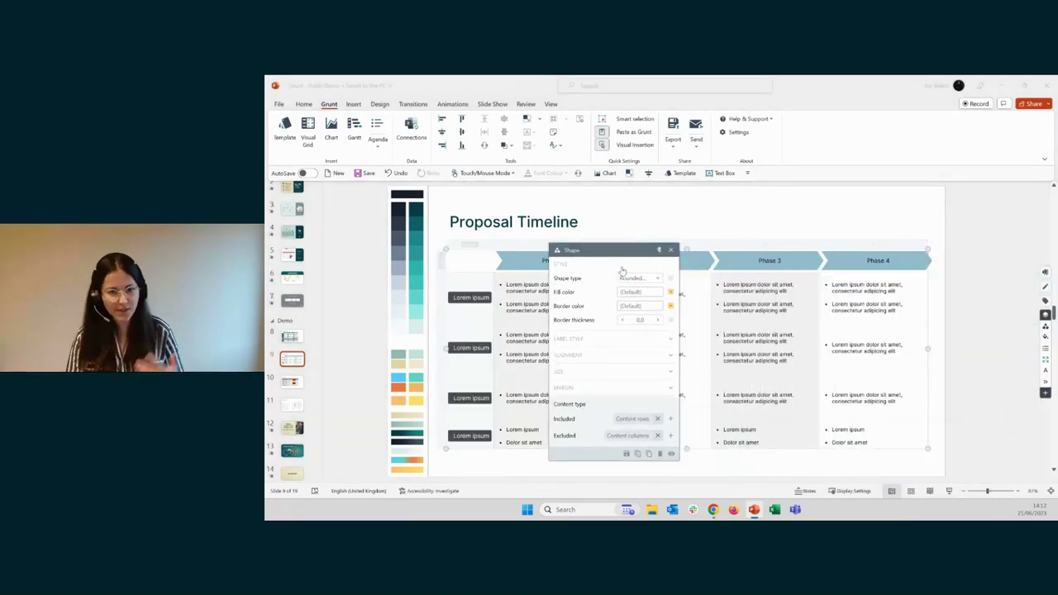
{"action": "left_click", "coordinate": [630, 279]}
{"action": "left_click", "coordinate": [632, 297]}
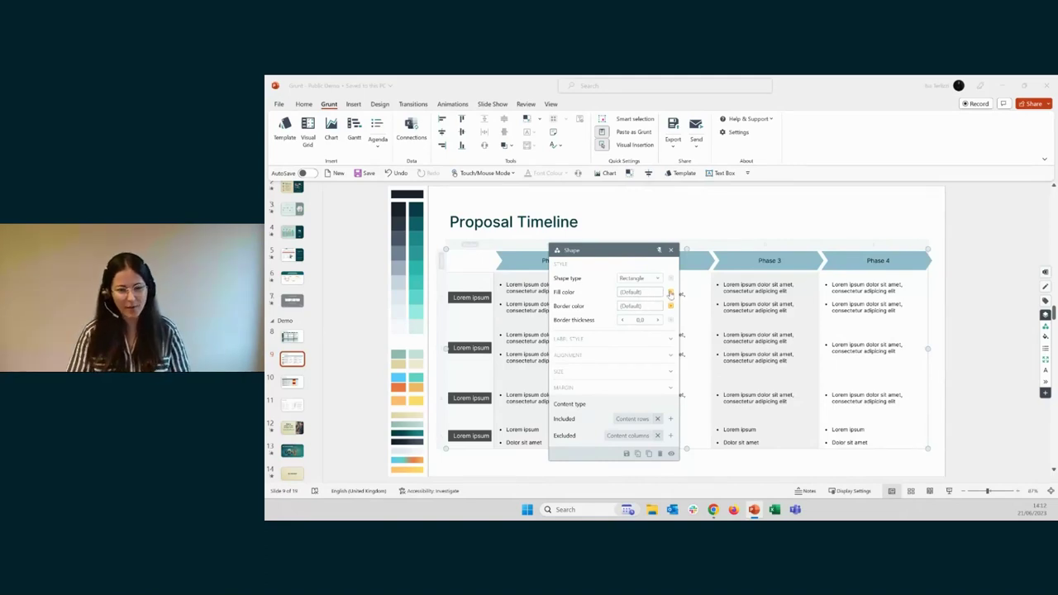
Fill the label rectangles light blue and set their height to Fit to size
{"action": "left_click", "coordinate": [670, 294]}
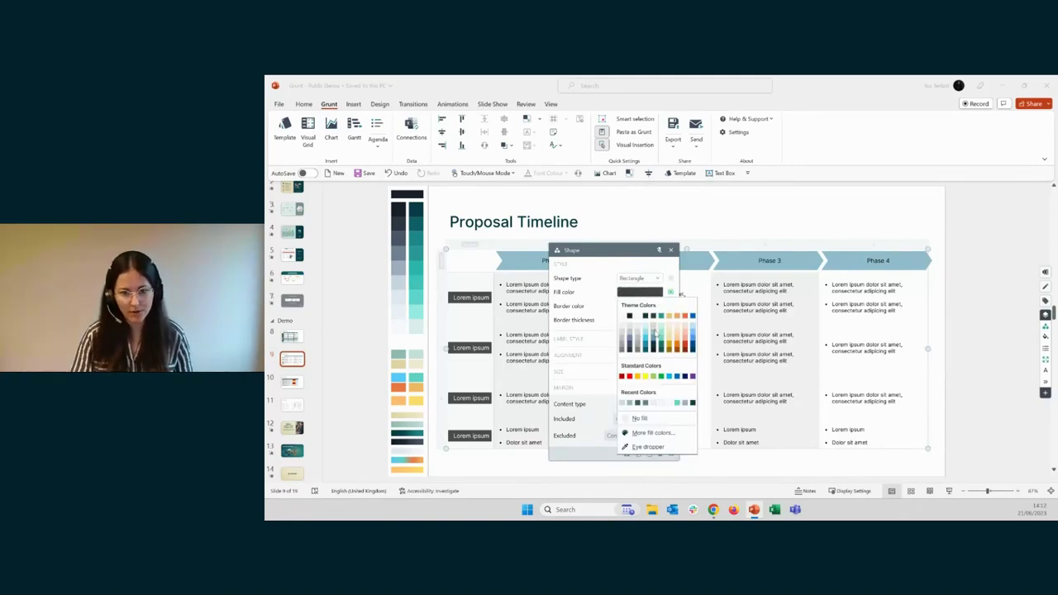
{"action": "left_click", "coordinate": [654, 332]}
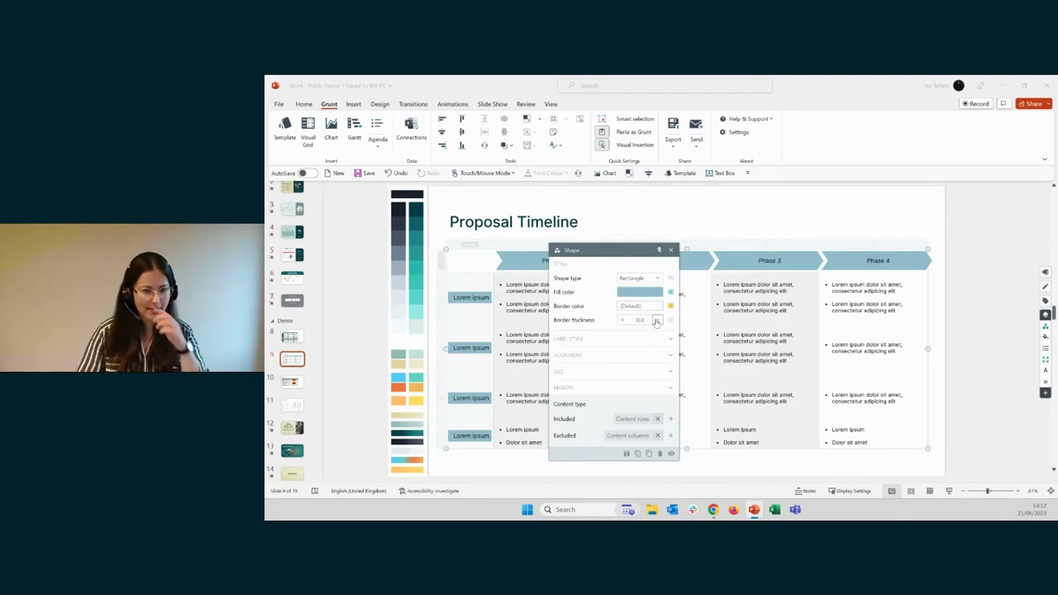
{"action": "left_click", "coordinate": [669, 372]}
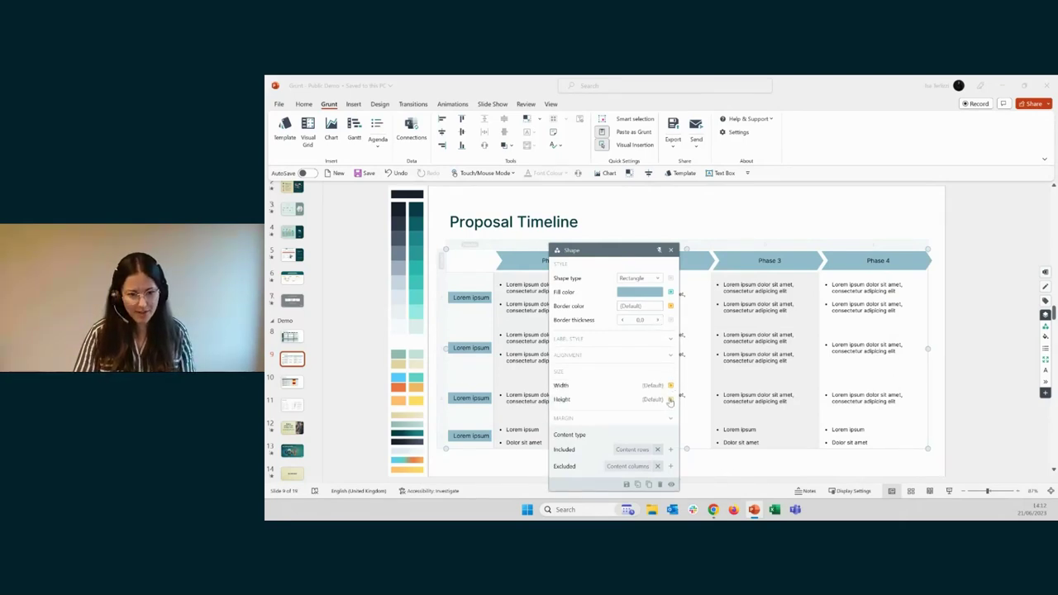
{"action": "left_click", "coordinate": [670, 400]}
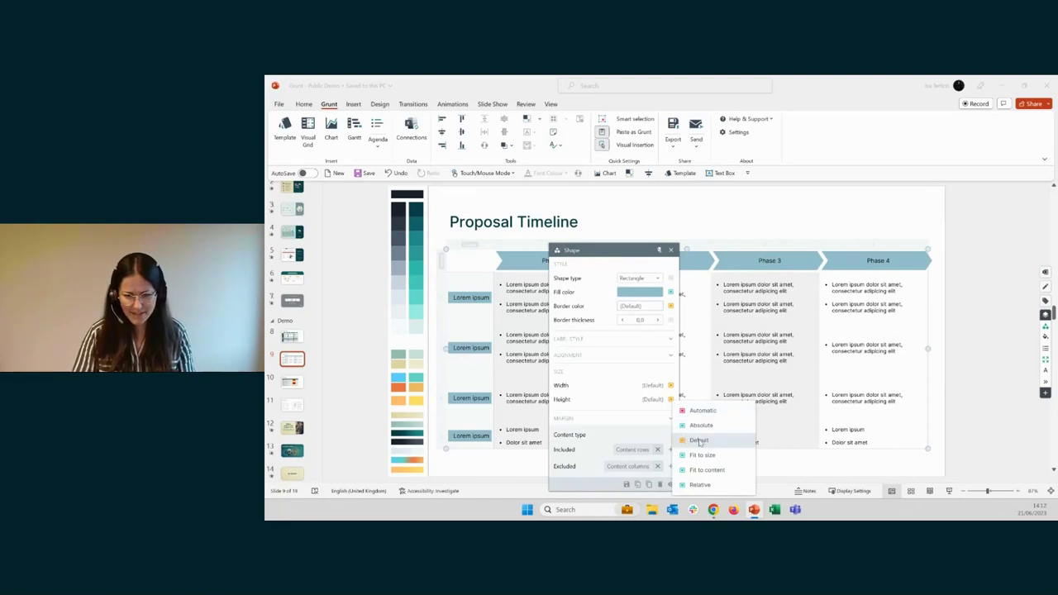
{"action": "left_click", "coordinate": [702, 454]}
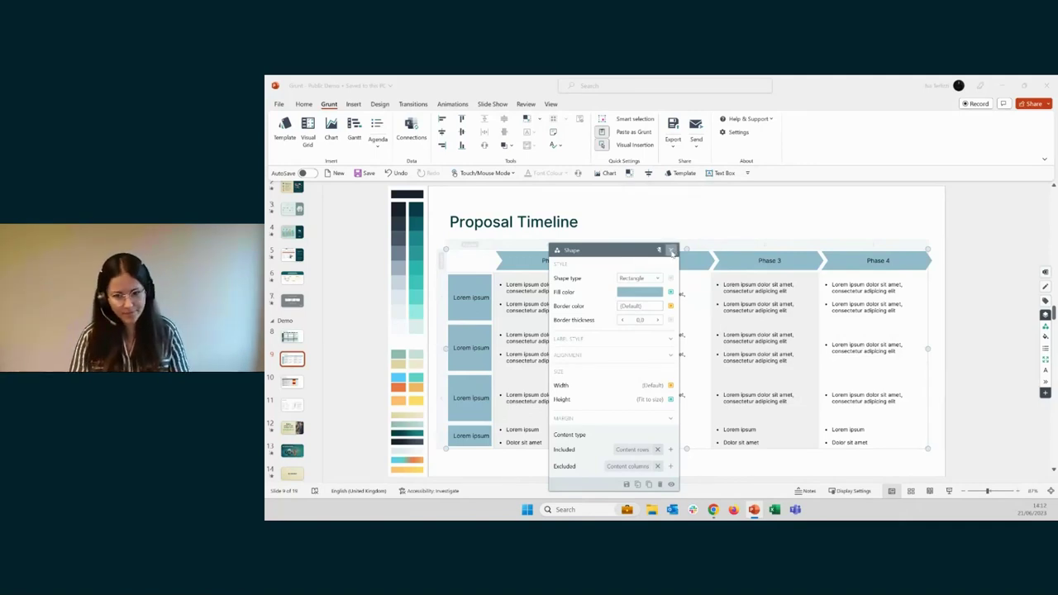
{"action": "left_click", "coordinate": [673, 250]}
{"action": "left_click", "coordinate": [484, 263]}
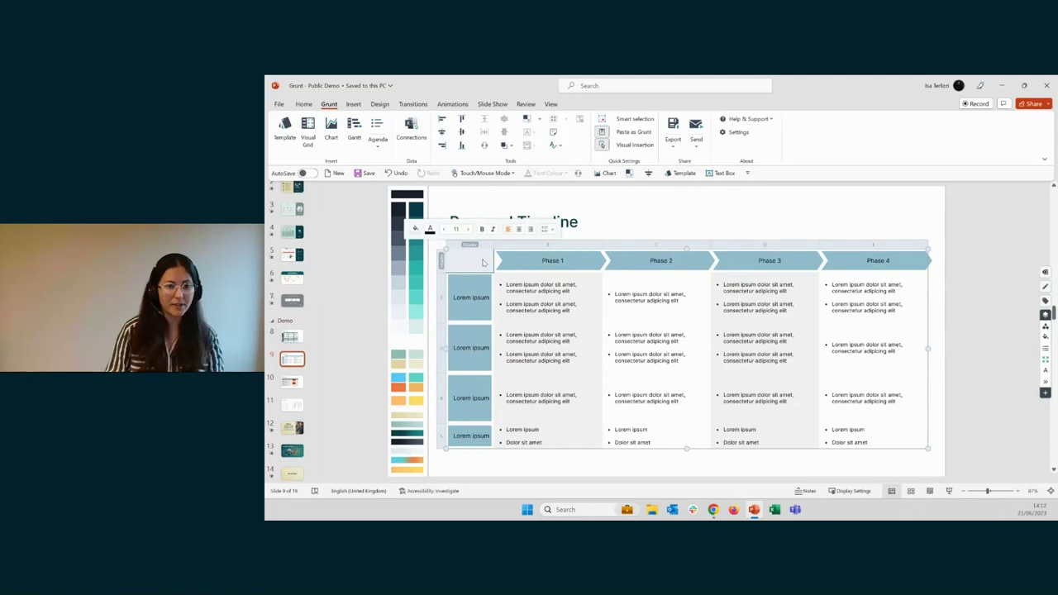
Replace the top row label's text with 'new text here'
{"action": "left_click", "coordinate": [487, 300]}
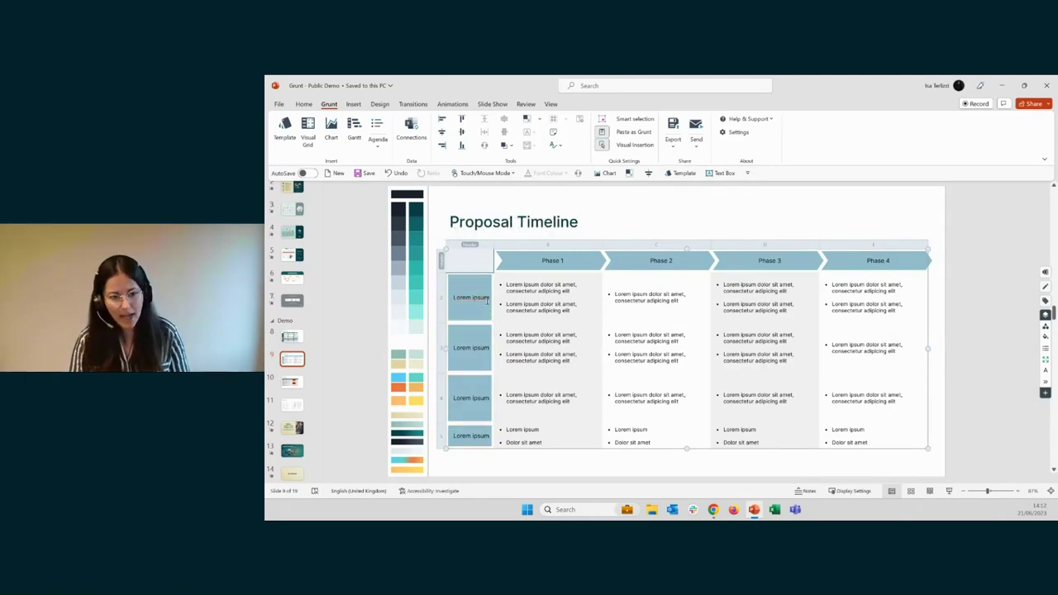
{"action": "left_click", "coordinate": [487, 300]}
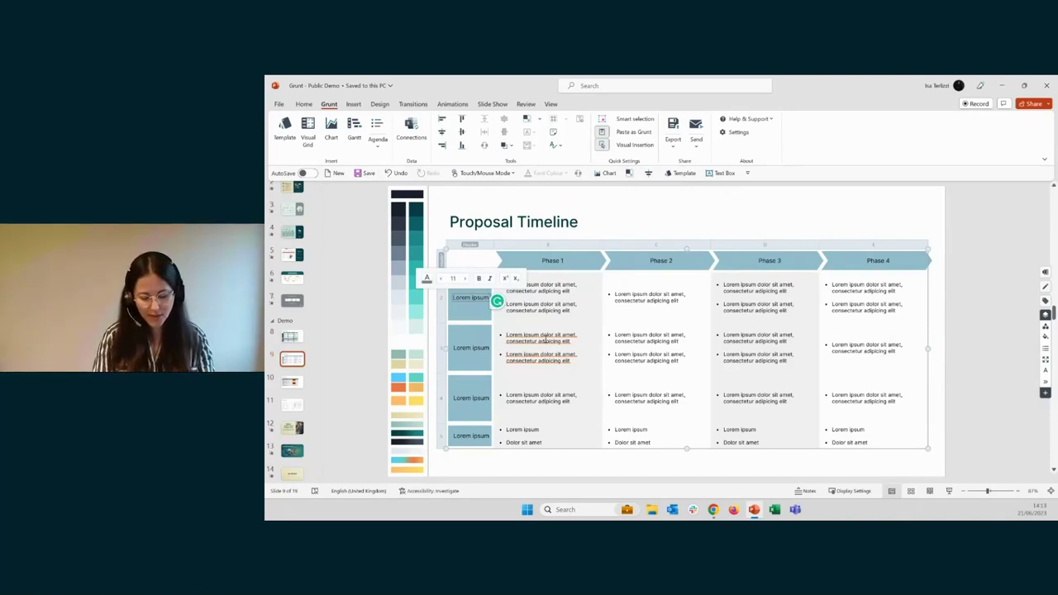
{"action": "type", "text": "new"}
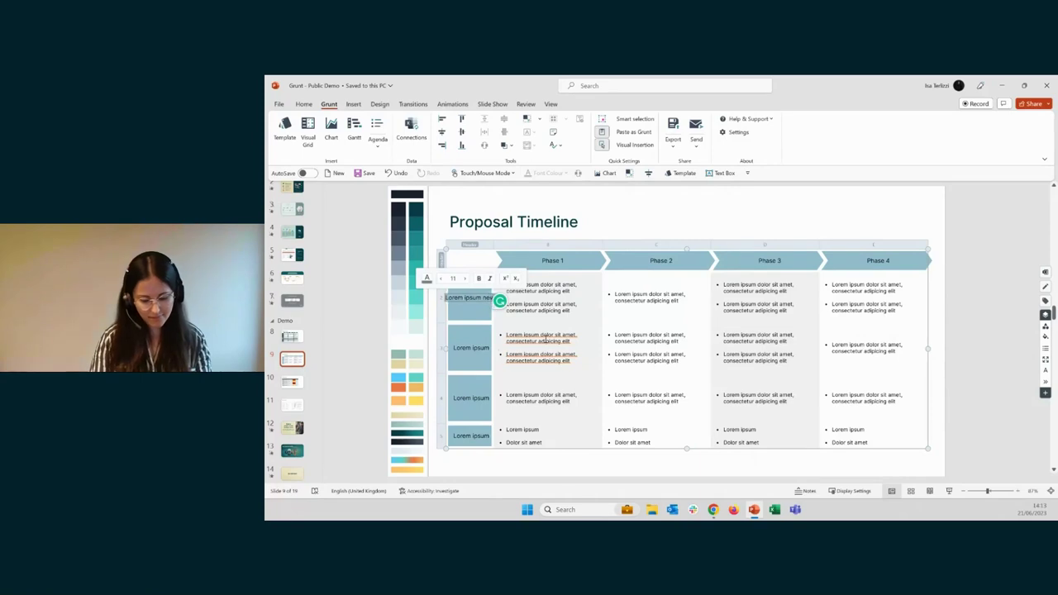
{"action": "type", "text": " text here"}
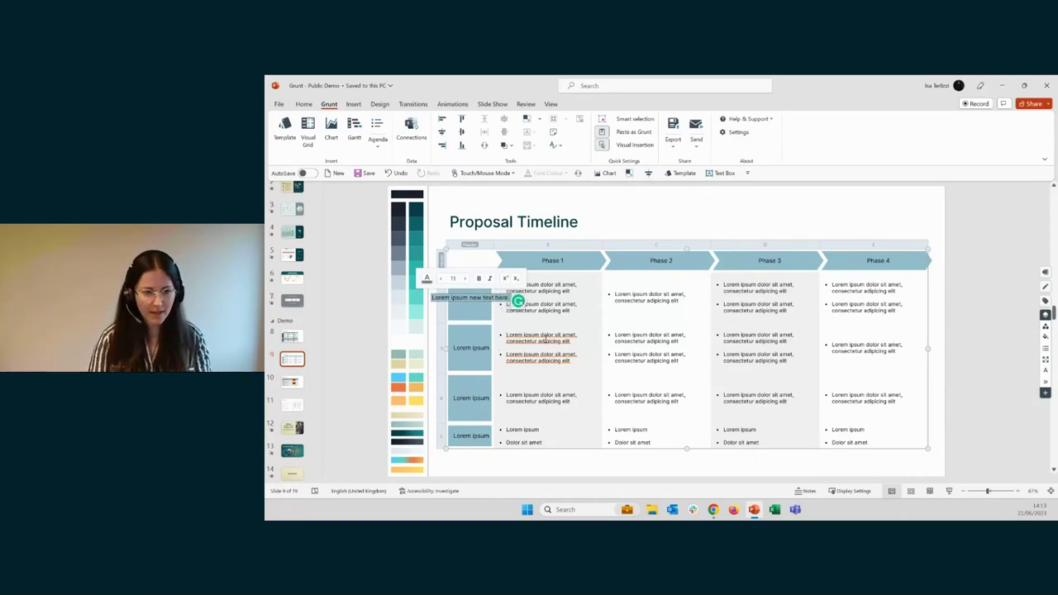
{"action": "key", "text": "Escape"}
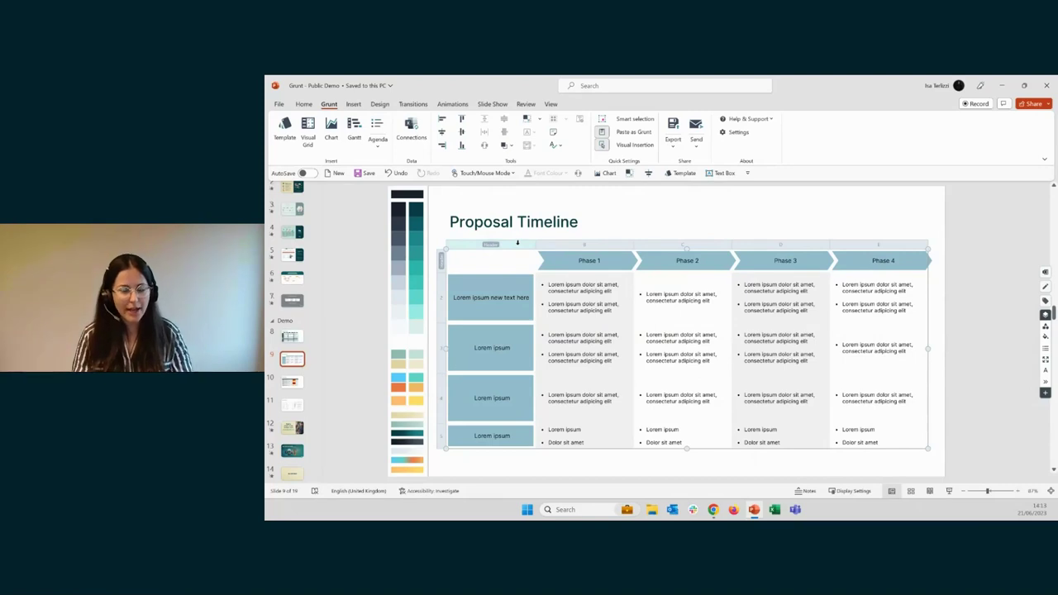
Narrow the timeline grid's first column, then go to slide 10's Status Report table
{"action": "left_click", "coordinate": [516, 243]}
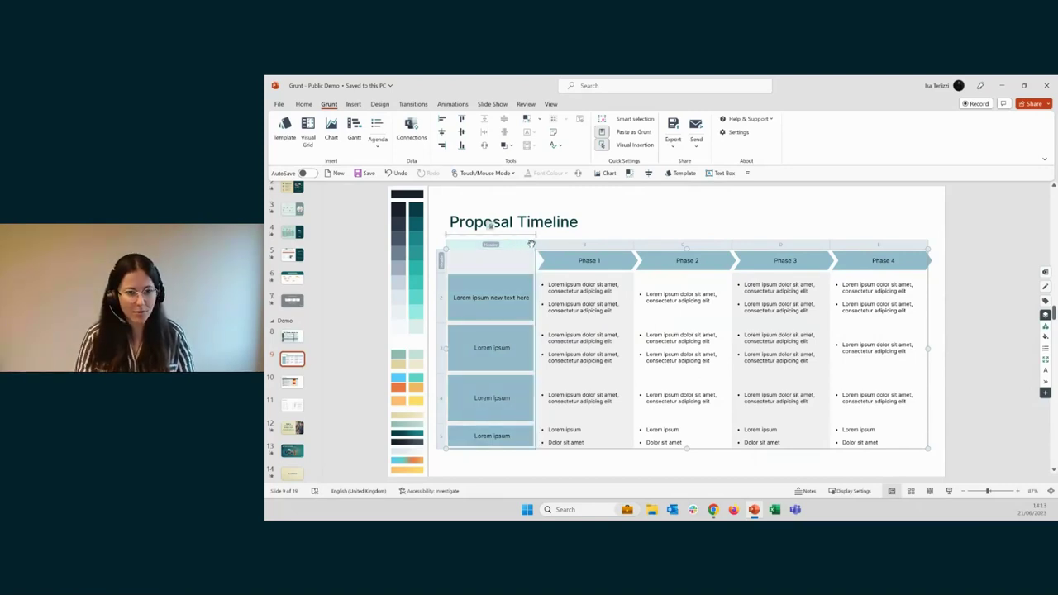
{"action": "left_click_drag", "start_coordinate": [535, 244], "coordinate": [439, 251]}
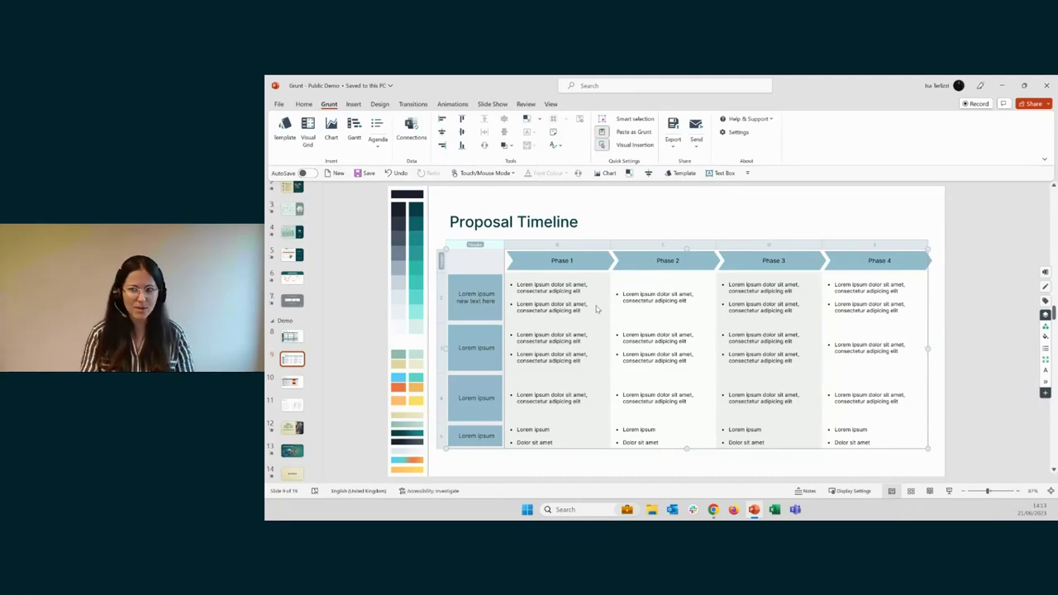
{"action": "left_click", "coordinate": [485, 466]}
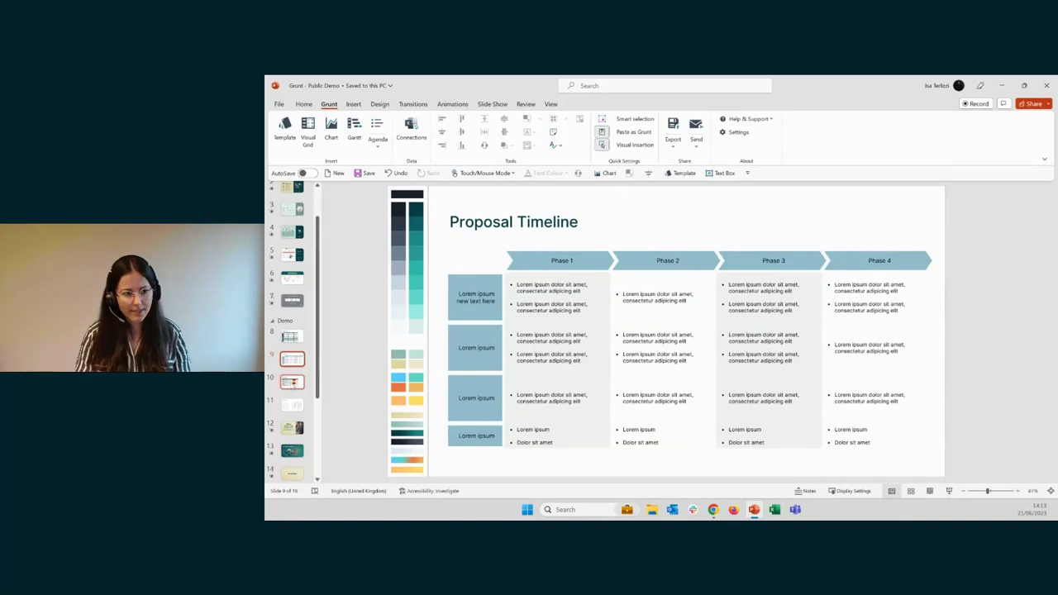
{"action": "left_click", "coordinate": [292, 383]}
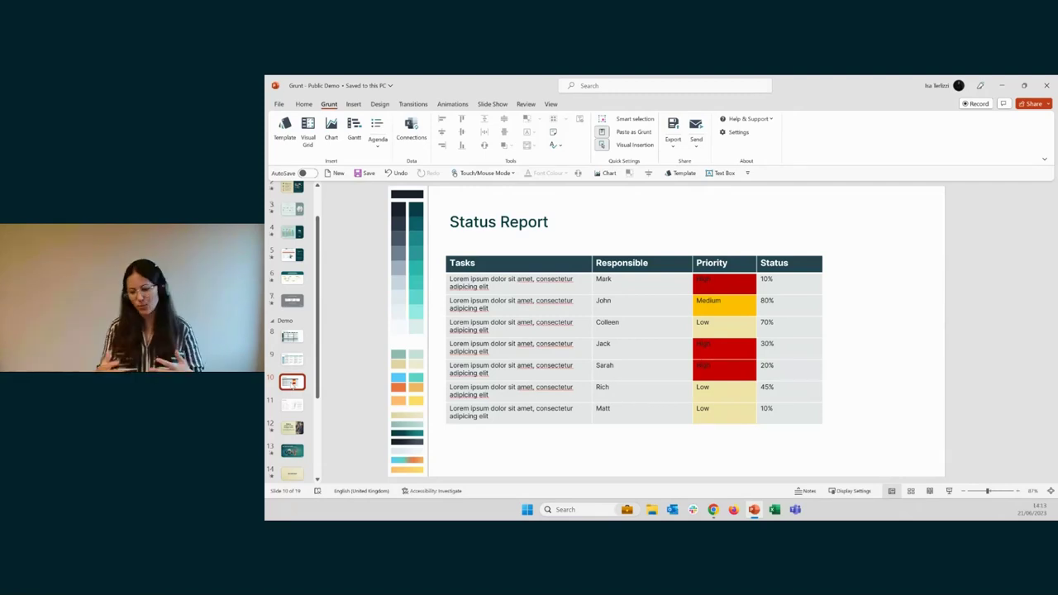
Inspect the priority table's Responsible and Priority cells, then move to slide 11
{"action": "left_click", "coordinate": [537, 373]}
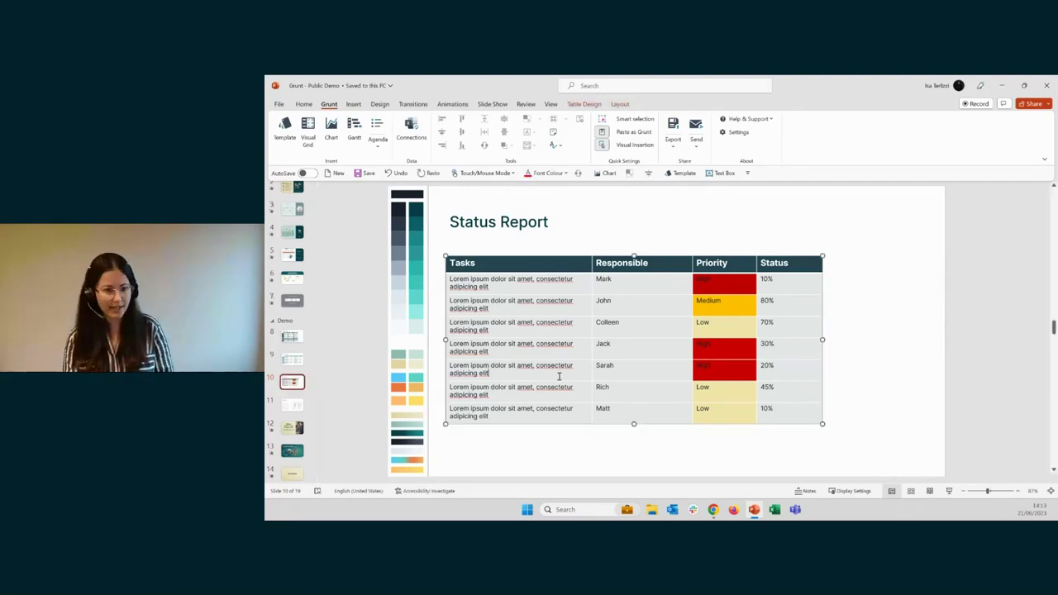
{"action": "left_click", "coordinate": [591, 425]}
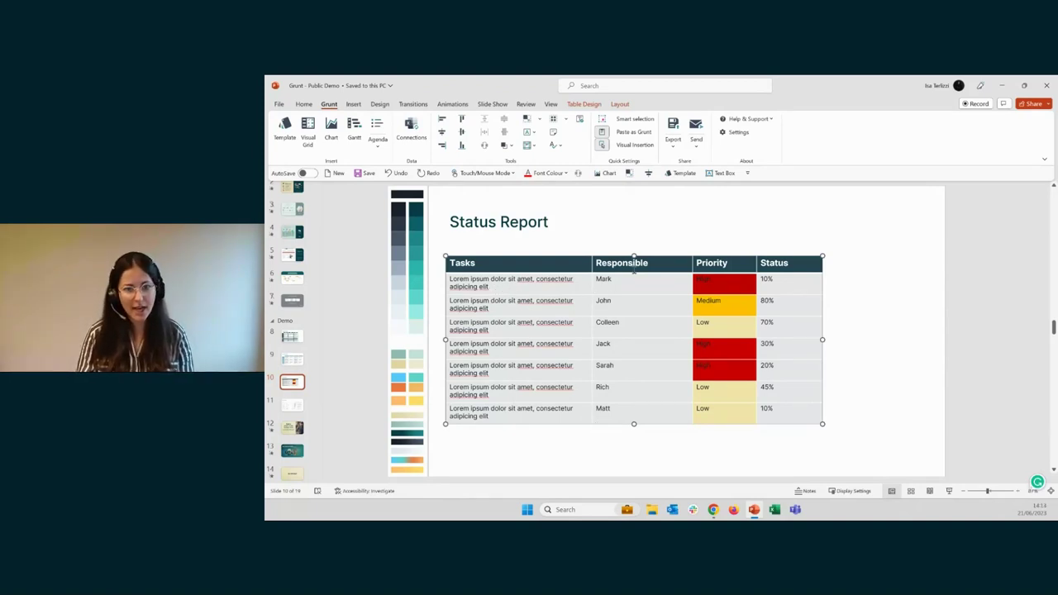
{"action": "left_click_drag", "start_coordinate": [632, 275], "coordinate": [630, 397]}
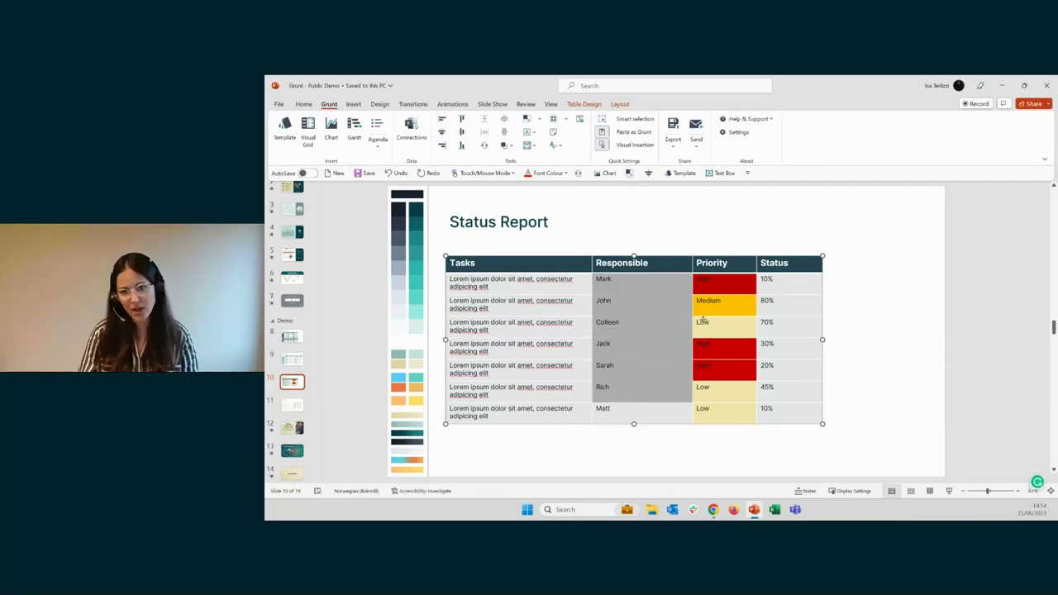
{"action": "left_click_drag", "start_coordinate": [723, 281], "coordinate": [726, 417]}
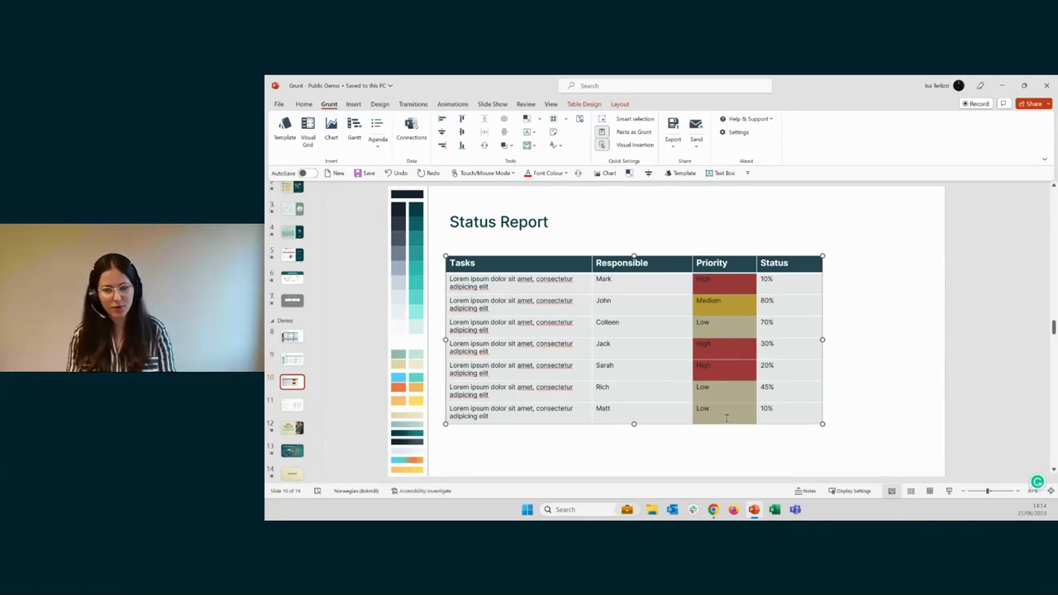
{"action": "left_click", "coordinate": [784, 286]}
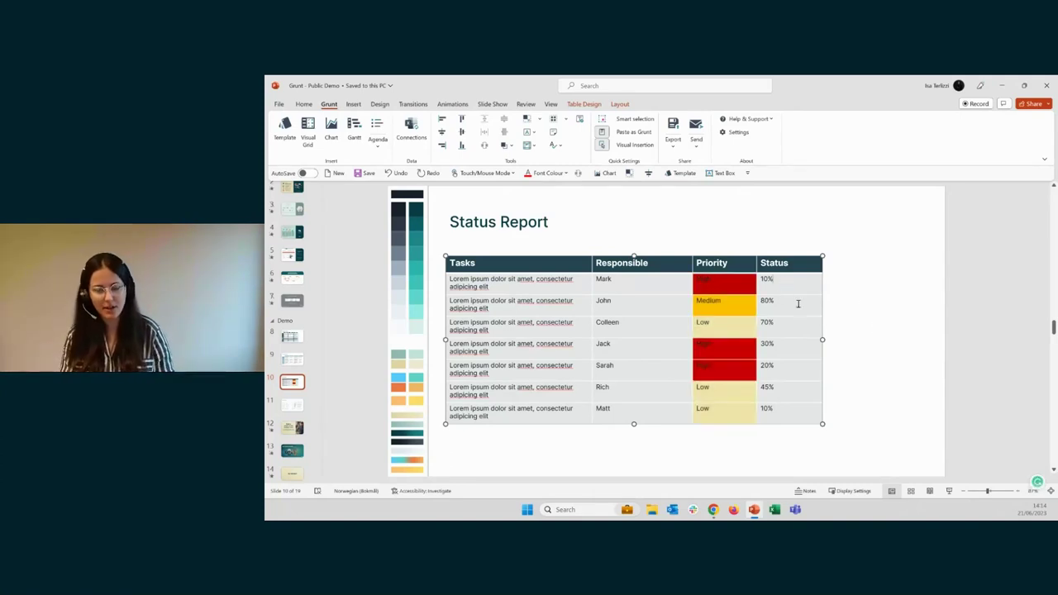
{"action": "double_click", "coordinate": [731, 287]}
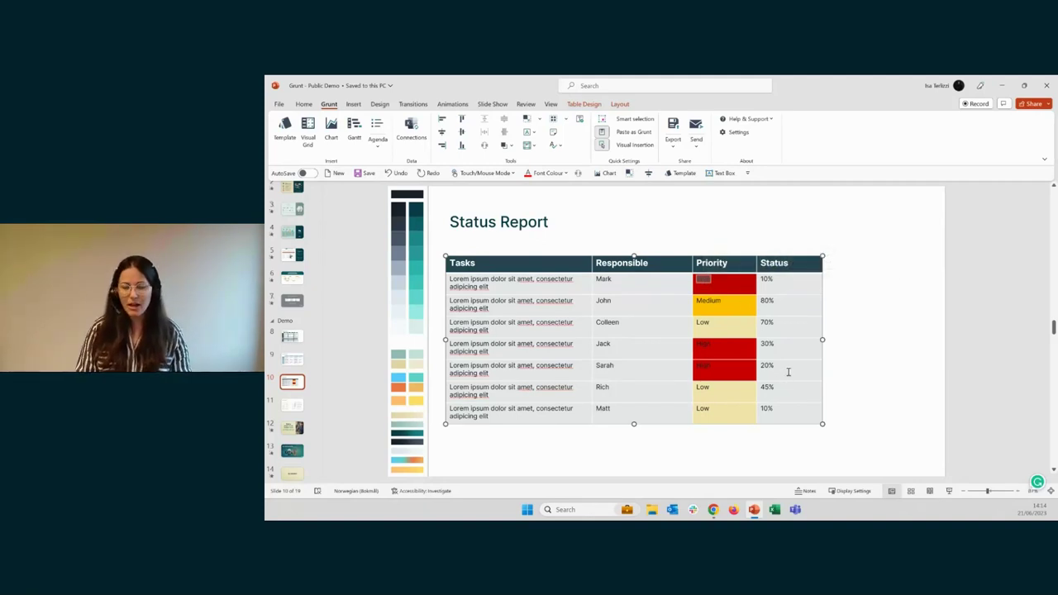
{"action": "left_click", "coordinate": [294, 406]}
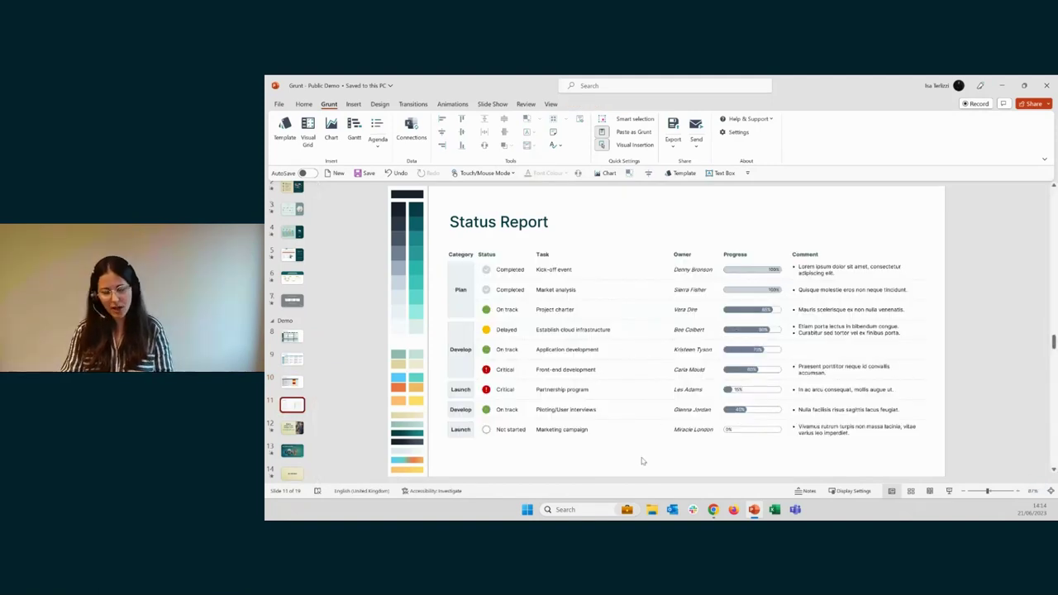
{"action": "left_click", "coordinate": [614, 431]}
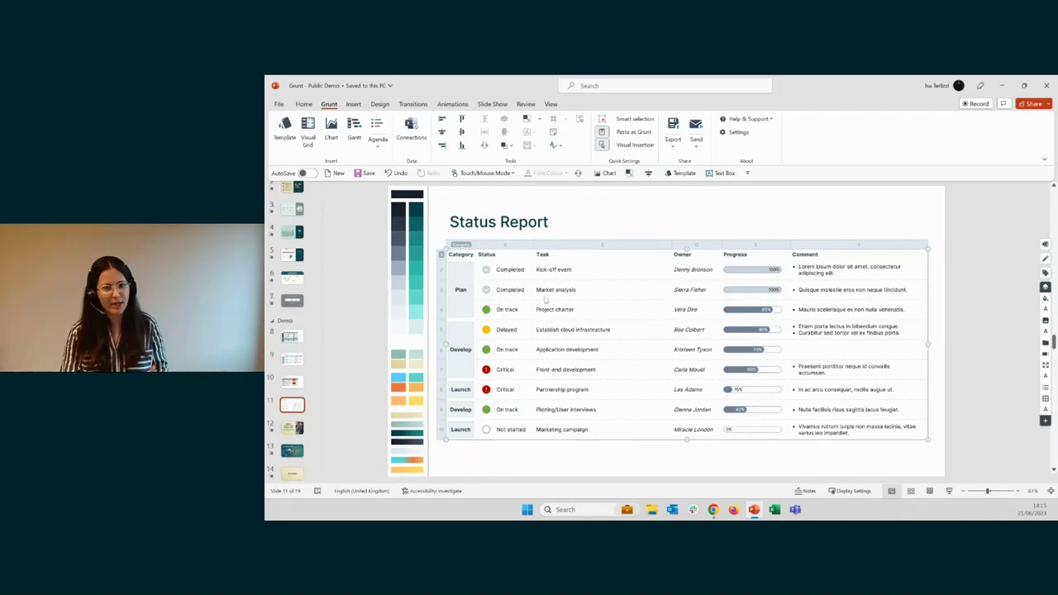
{"action": "left_click_drag", "start_coordinate": [530, 265], "coordinate": [512, 429]}
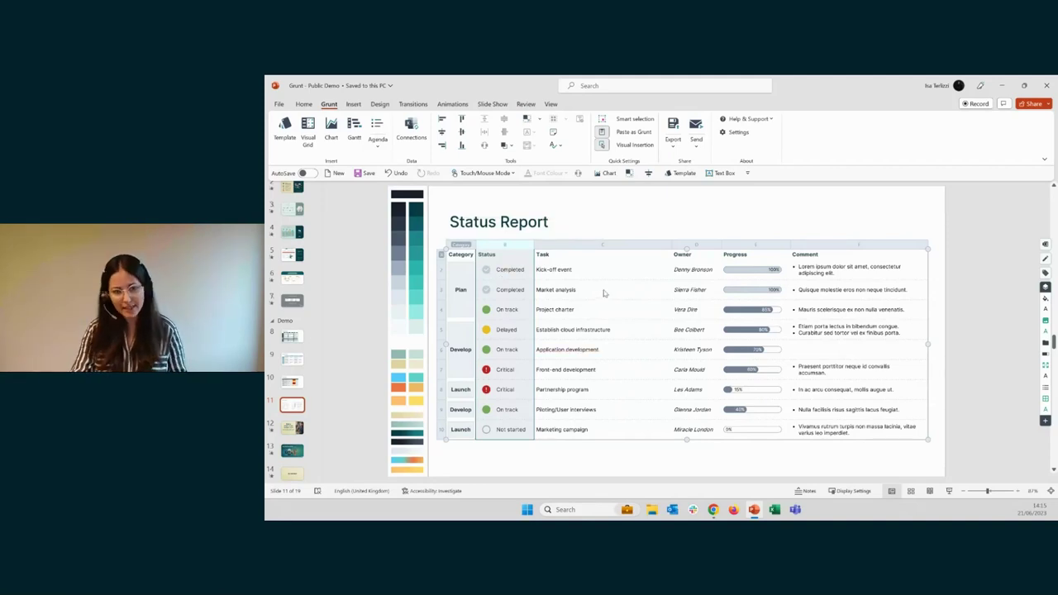
{"action": "left_click", "coordinate": [765, 244]}
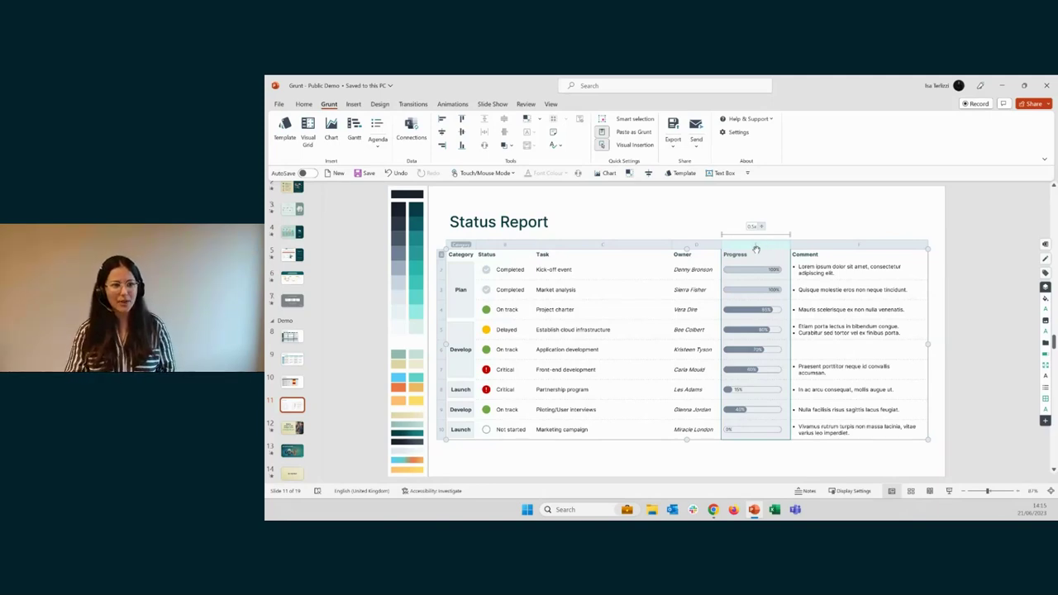
{"action": "left_click", "coordinate": [291, 383]}
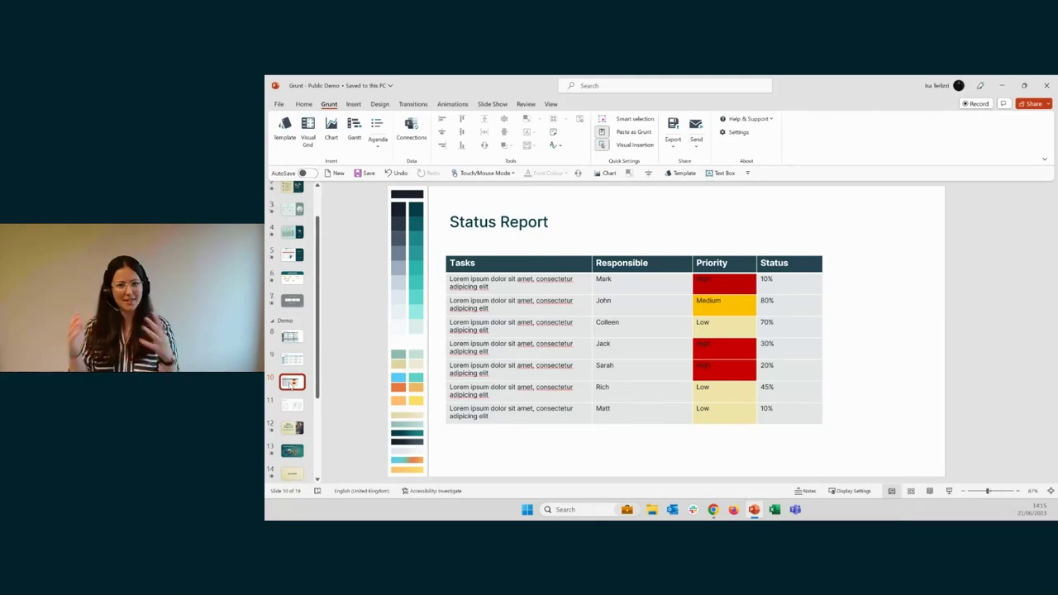
{"action": "left_click", "coordinate": [291, 405]}
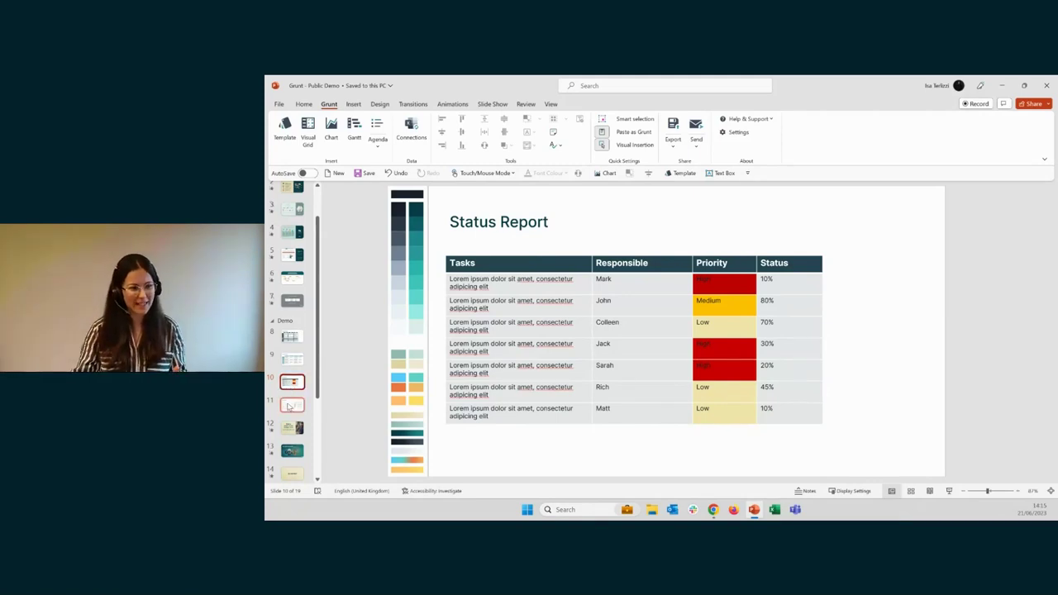
{"action": "left_click", "coordinate": [556, 422]}
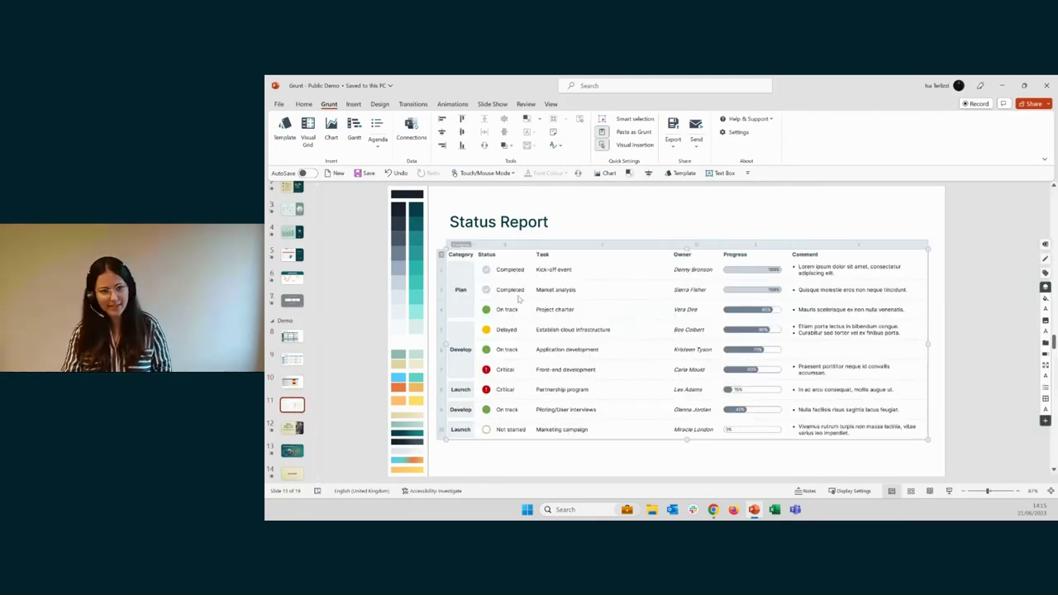
{"action": "left_click_drag", "start_coordinate": [512, 270], "coordinate": [516, 426]}
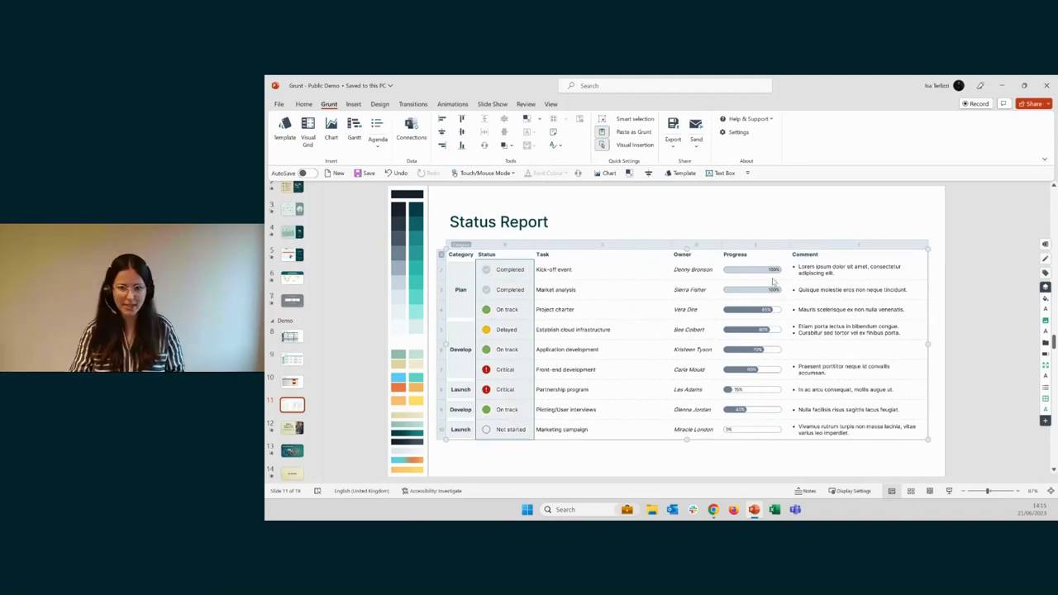
{"action": "left_click_drag", "start_coordinate": [775, 269], "coordinate": [771, 433]}
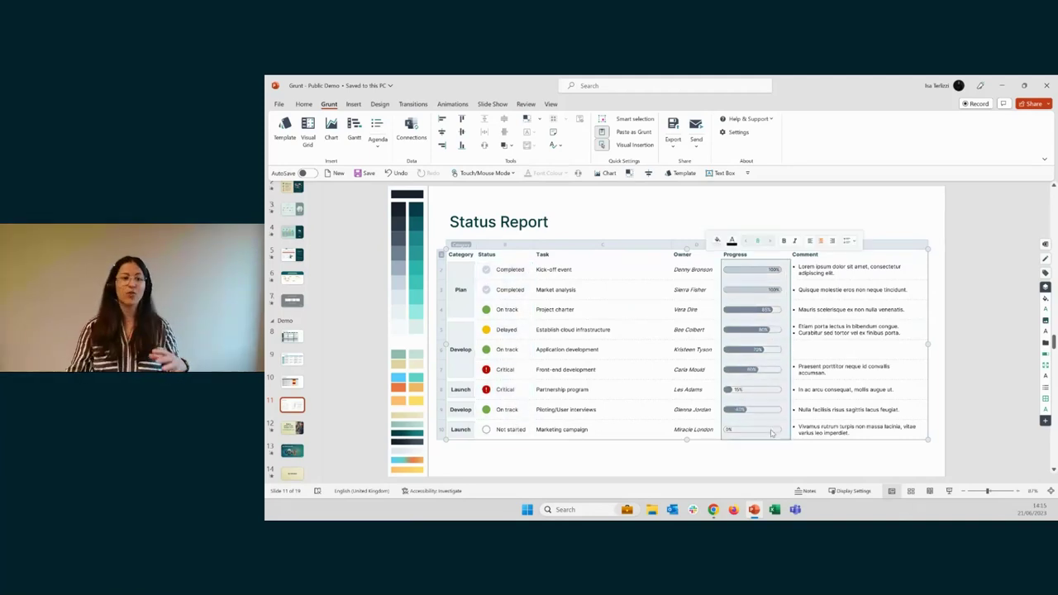
{"action": "left_click_drag", "start_coordinate": [521, 369], "coordinate": [522, 398]}
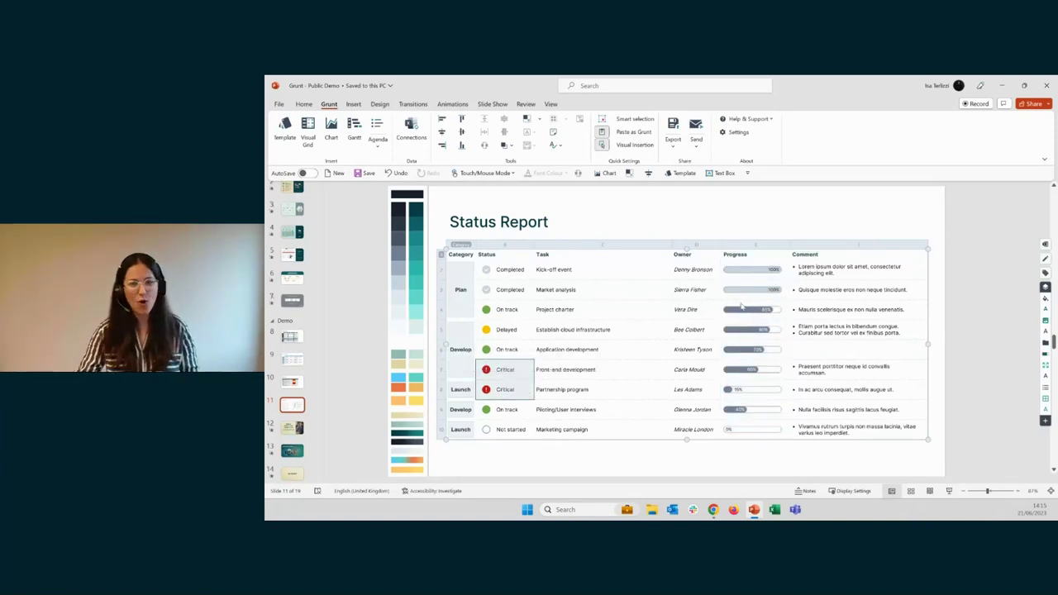
{"action": "left_click_drag", "start_coordinate": [784, 276], "coordinate": [782, 333]}
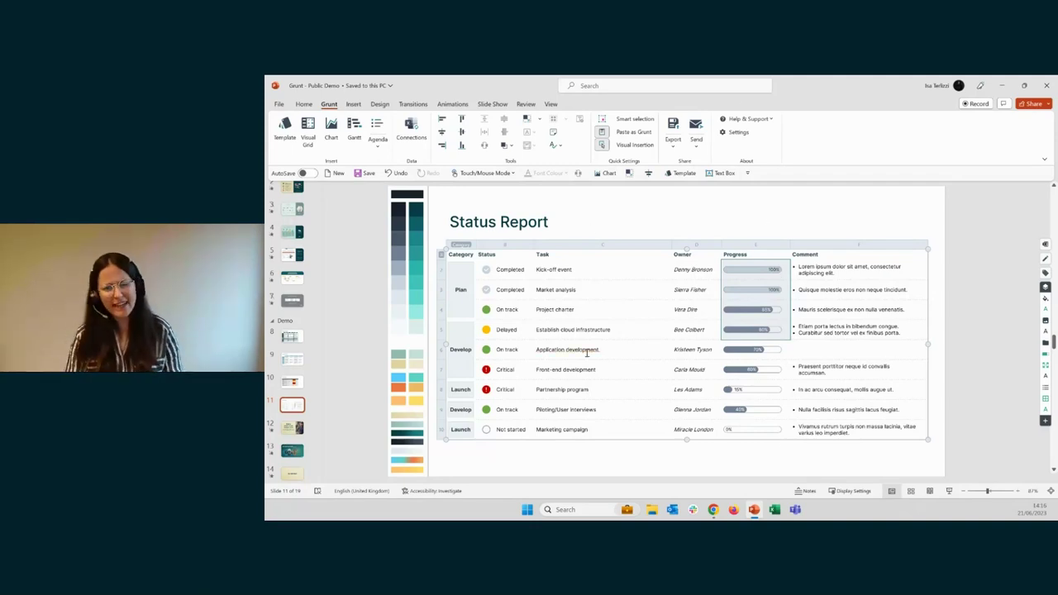
Change the Delayed task's status to Critical
{"action": "left_click", "coordinate": [530, 274]}
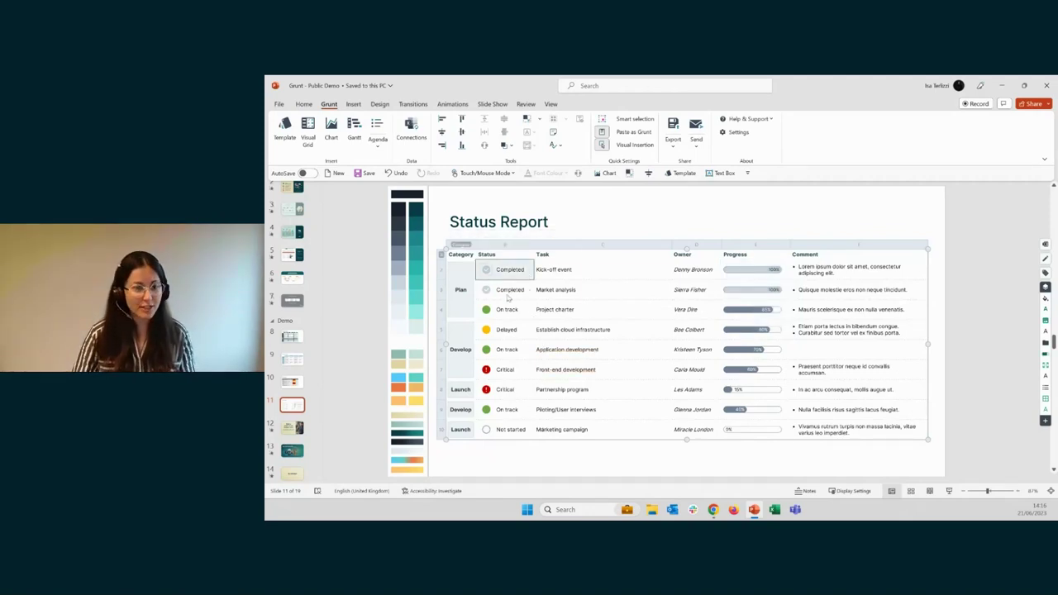
{"action": "left_click", "coordinate": [524, 325]}
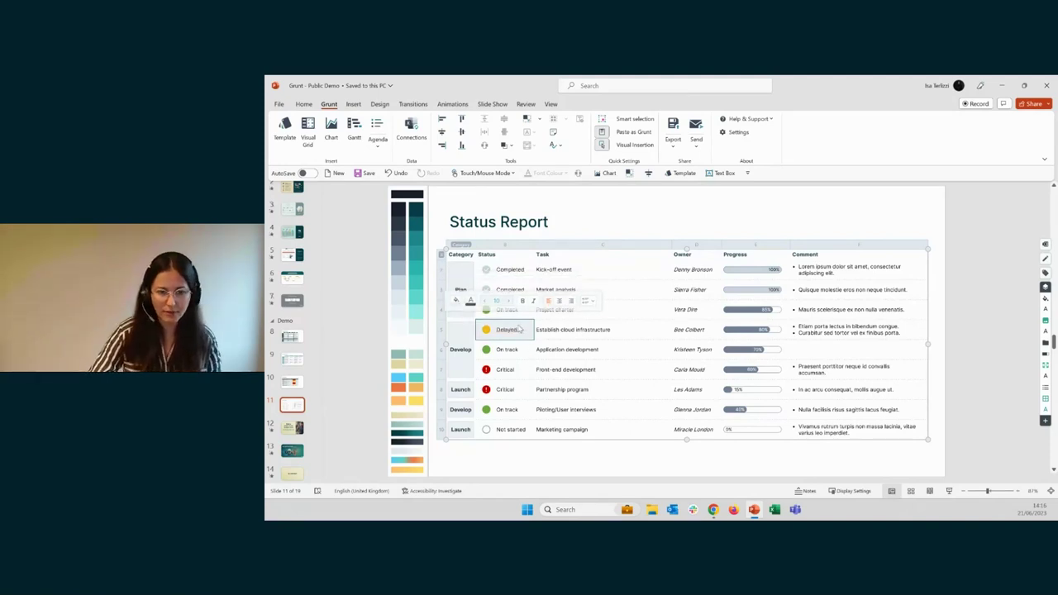
{"action": "double_click", "coordinate": [508, 328]}
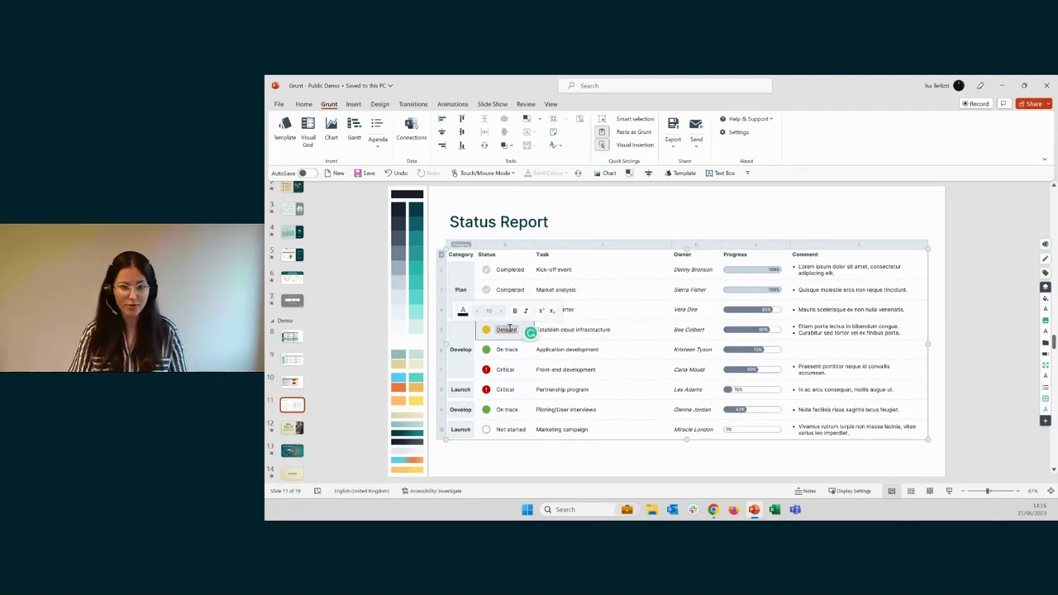
{"action": "type", "text": "Critical"}
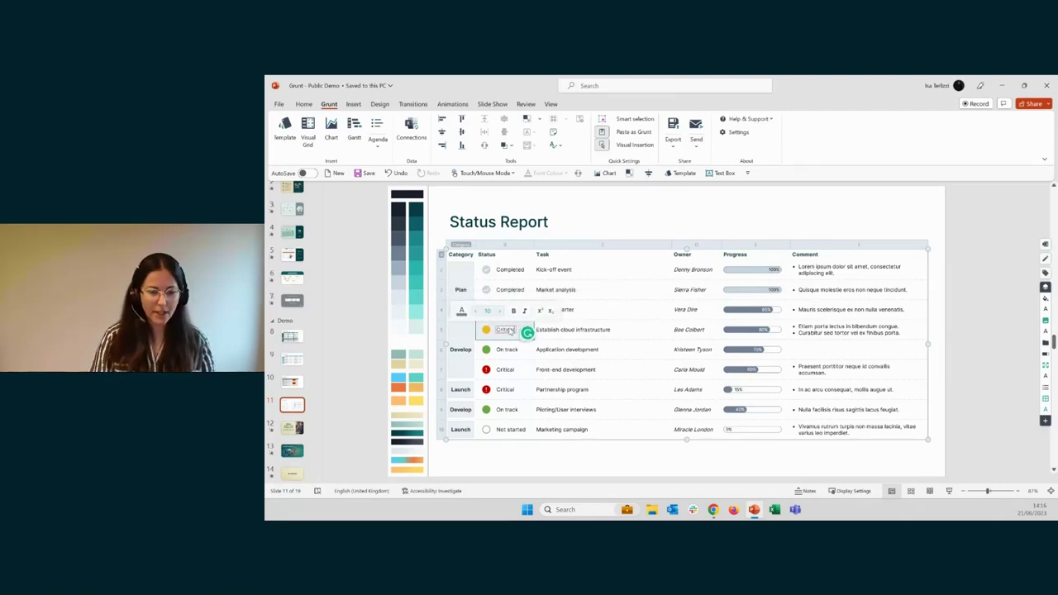
{"action": "key", "text": "Escape"}
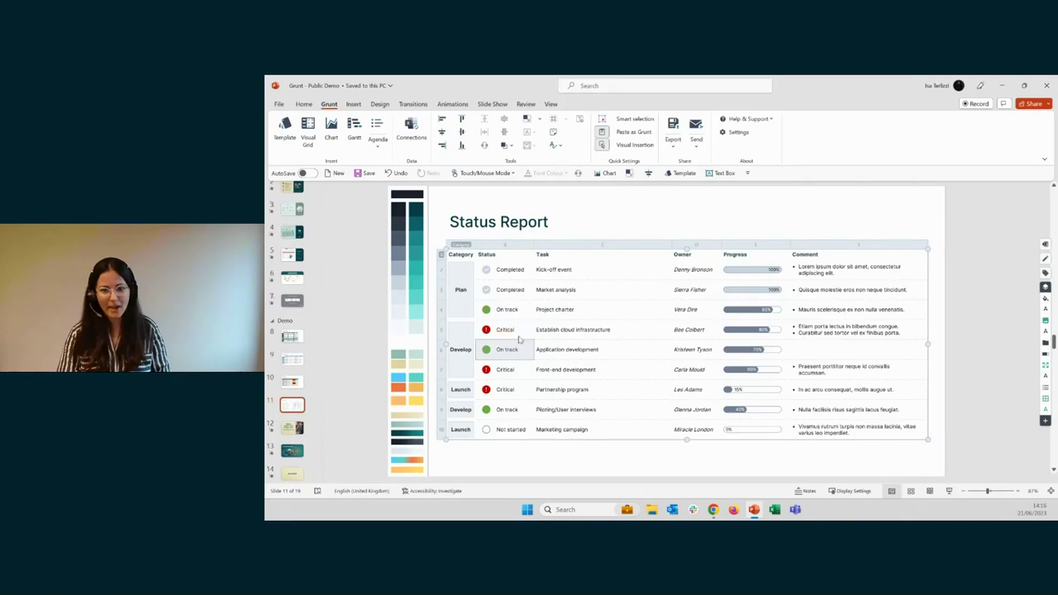
Set the Establish cloud infrastructure progress value to 70%
{"action": "left_click", "coordinate": [892, 389]}
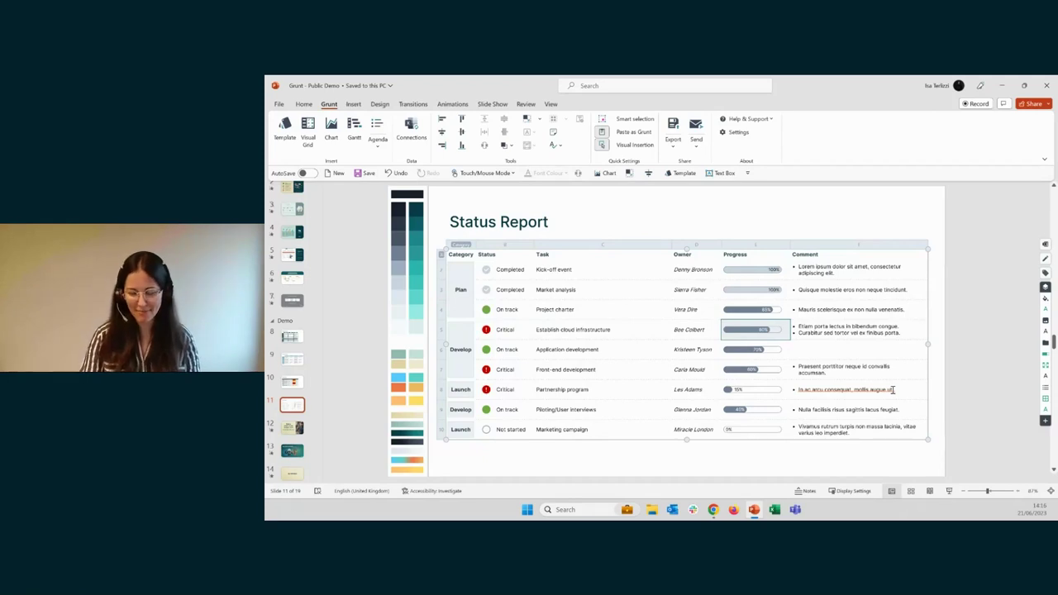
{"action": "key", "text": "Return"}
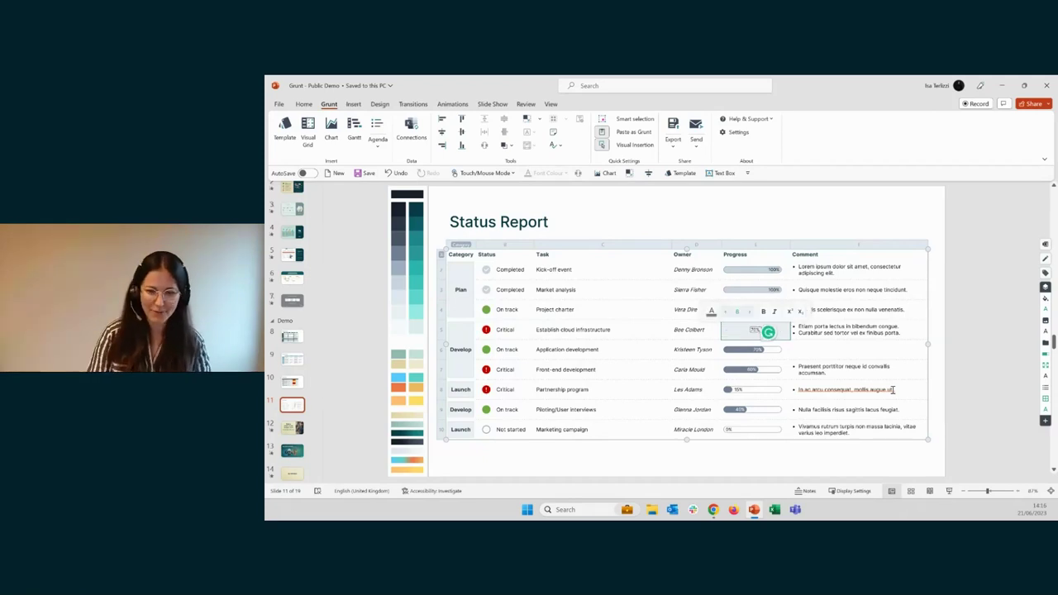
{"action": "key", "text": "Return"}
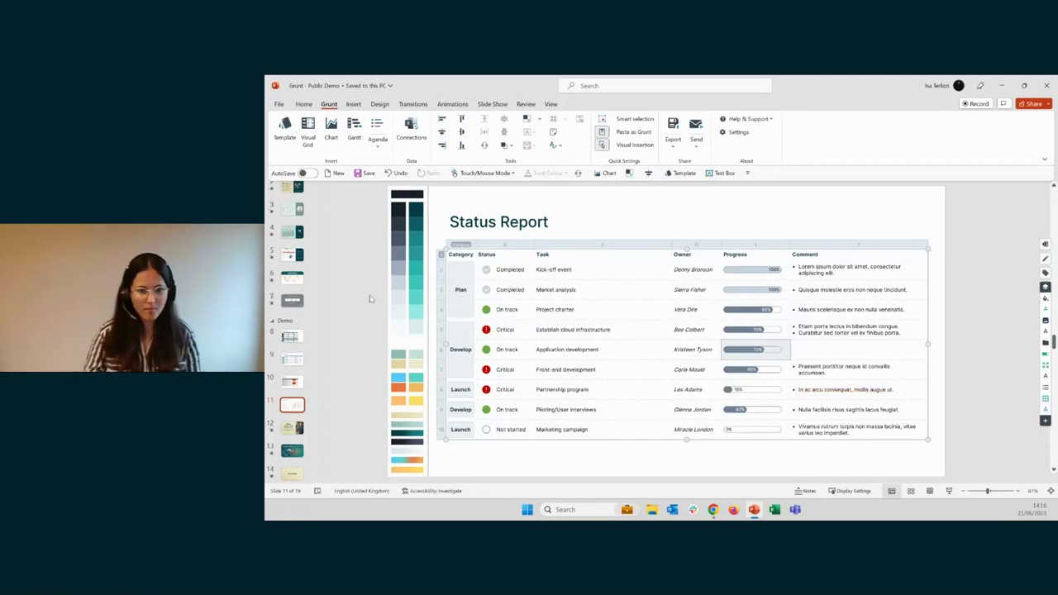
Set Project charter's status to Completed and select its progress bar cell
{"action": "left_click", "coordinate": [519, 416]}
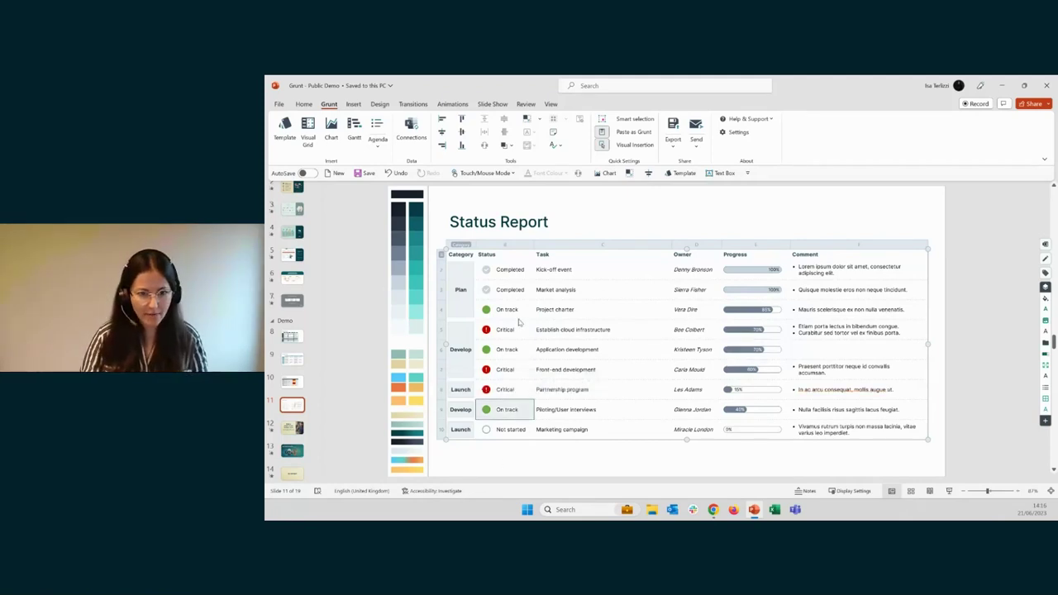
{"action": "left_click", "coordinate": [517, 312]}
{"action": "type", "text": "Completed"}
{"action": "key", "text": "Return"}
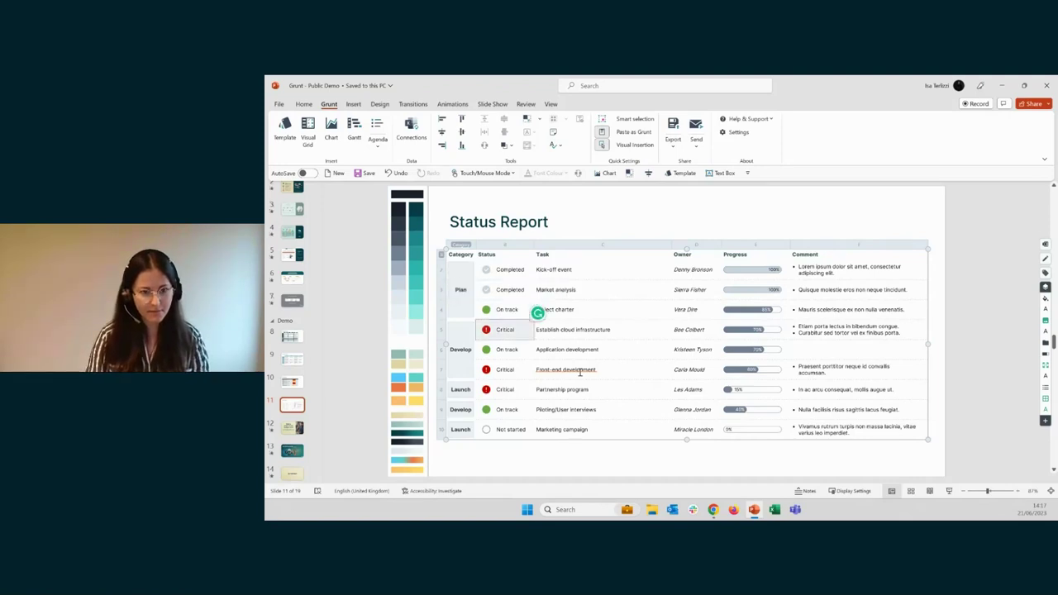
{"action": "left_click", "coordinate": [765, 317]}
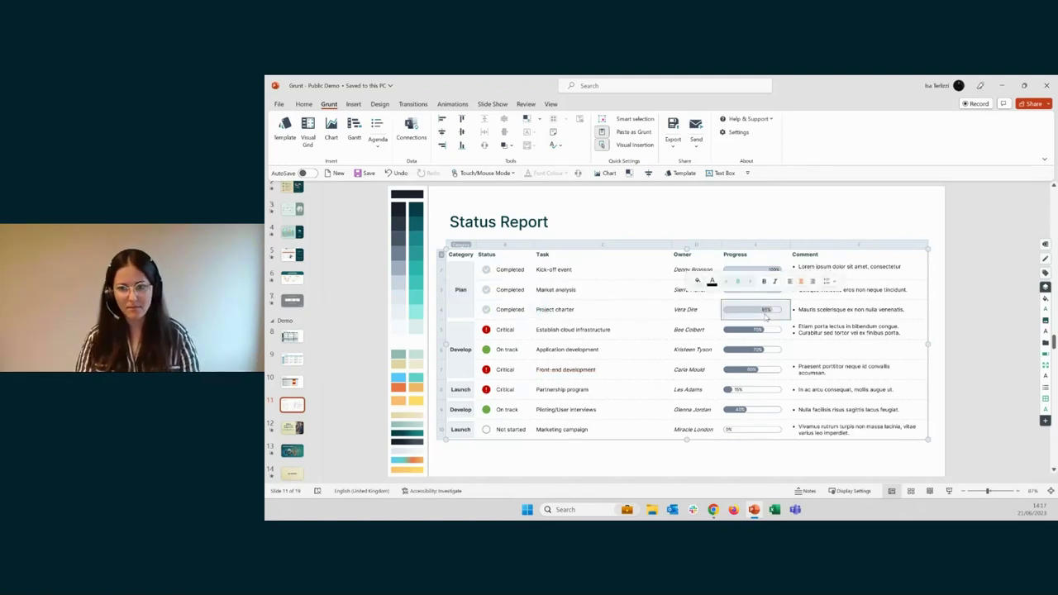
{"action": "mouse_move", "coordinate": [767, 314]}
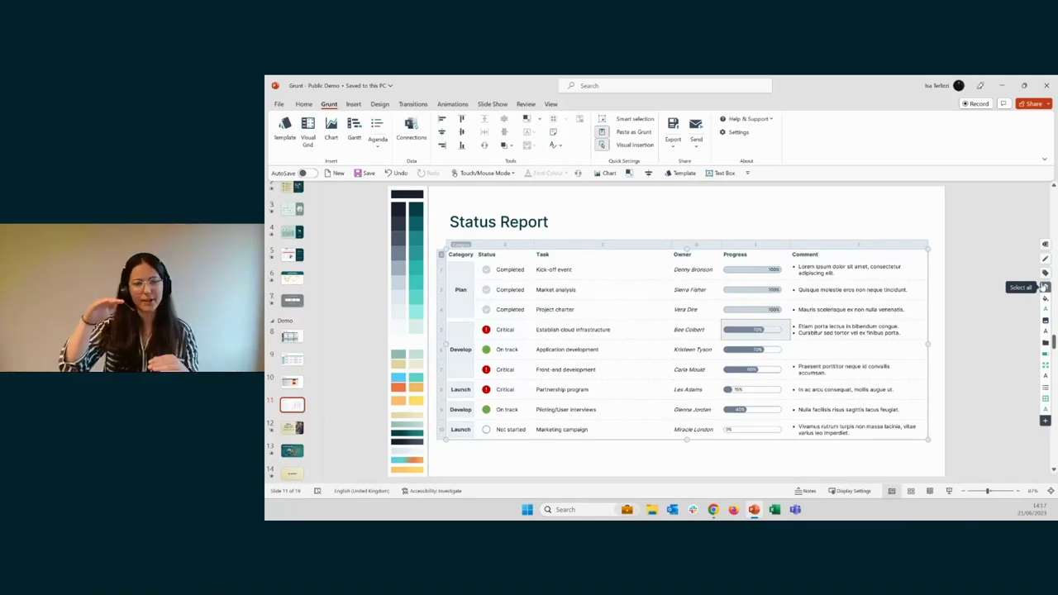
Disable all grid rules to view plain values, then enable them all again
{"action": "left_click", "coordinate": [1044, 286]}
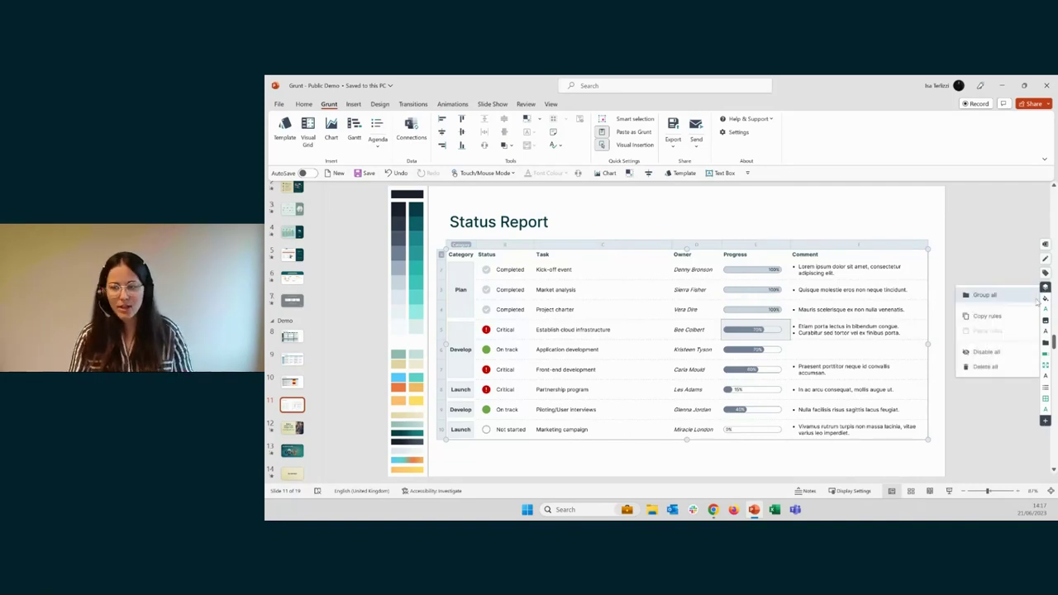
{"action": "left_click", "coordinate": [1010, 352]}
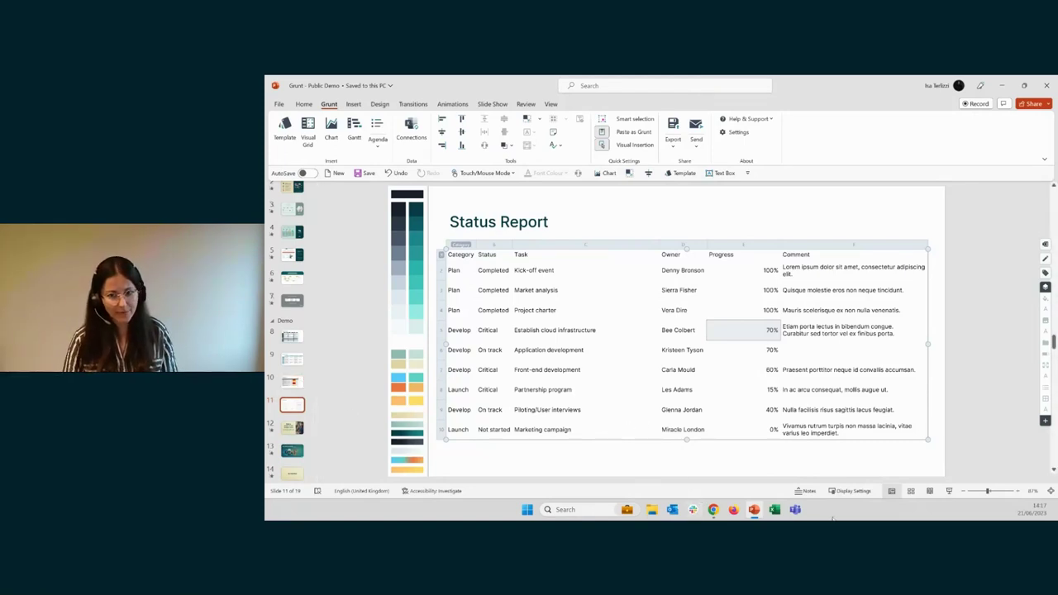
{"action": "left_click", "coordinate": [1044, 286]}
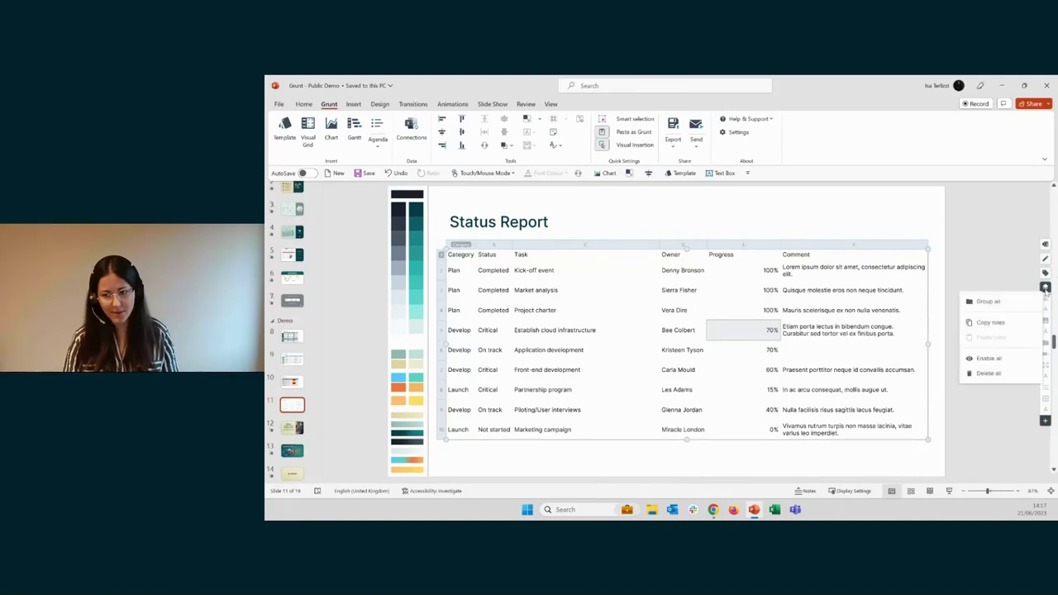
{"action": "left_click", "coordinate": [992, 359]}
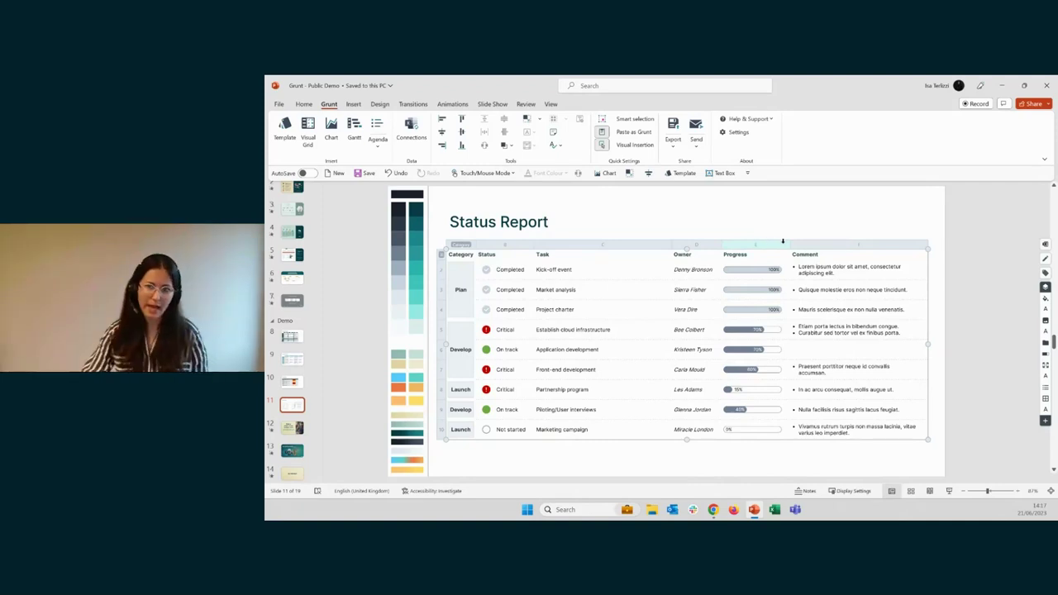
Delete the Comment column from the status grid
{"action": "left_click", "coordinate": [790, 241]}
{"action": "right_click", "coordinate": [813, 249]}
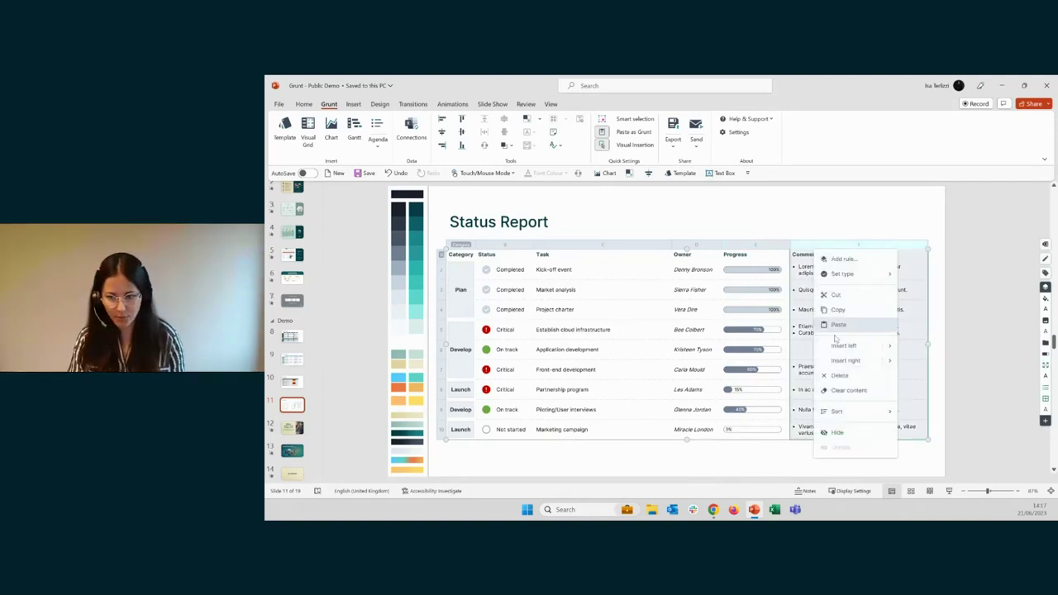
{"action": "left_click", "coordinate": [851, 376]}
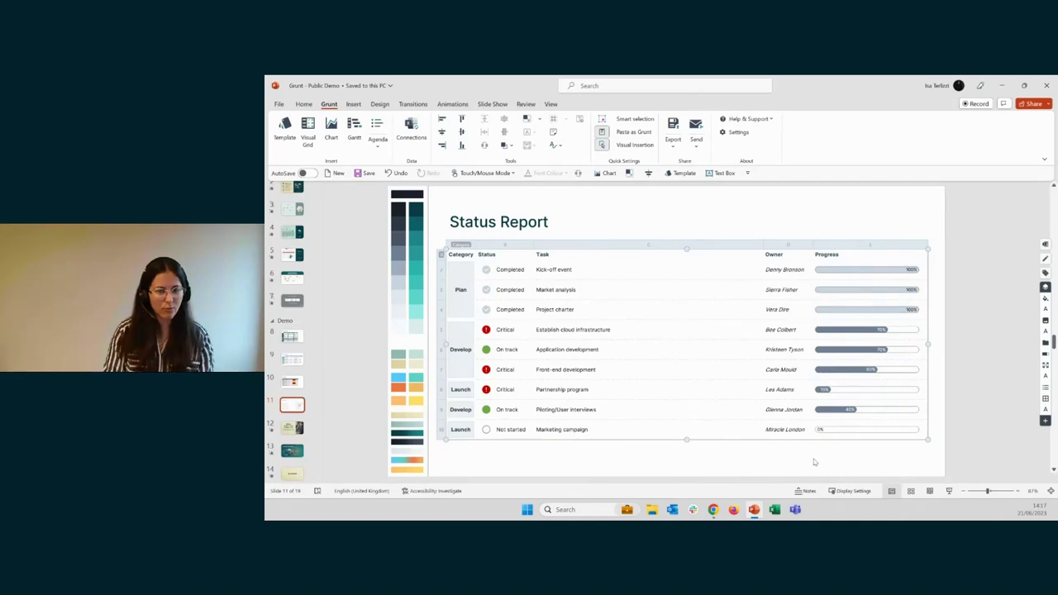
Restore the Comment column, insert a row below Application development, and set its category to Develop
{"action": "key", "text": "ctrl+z"}
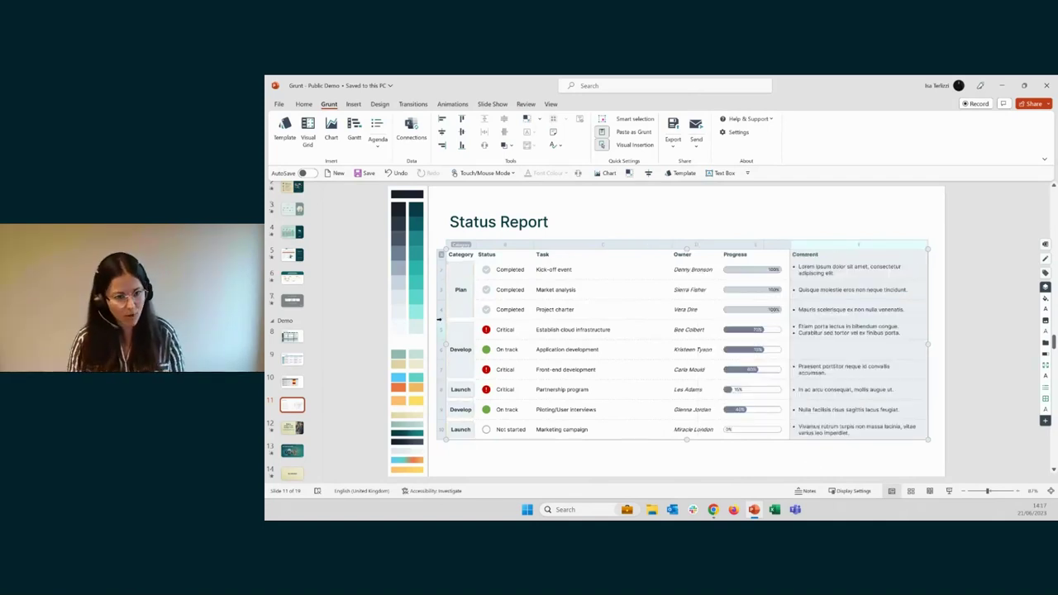
{"action": "right_click", "coordinate": [444, 349]}
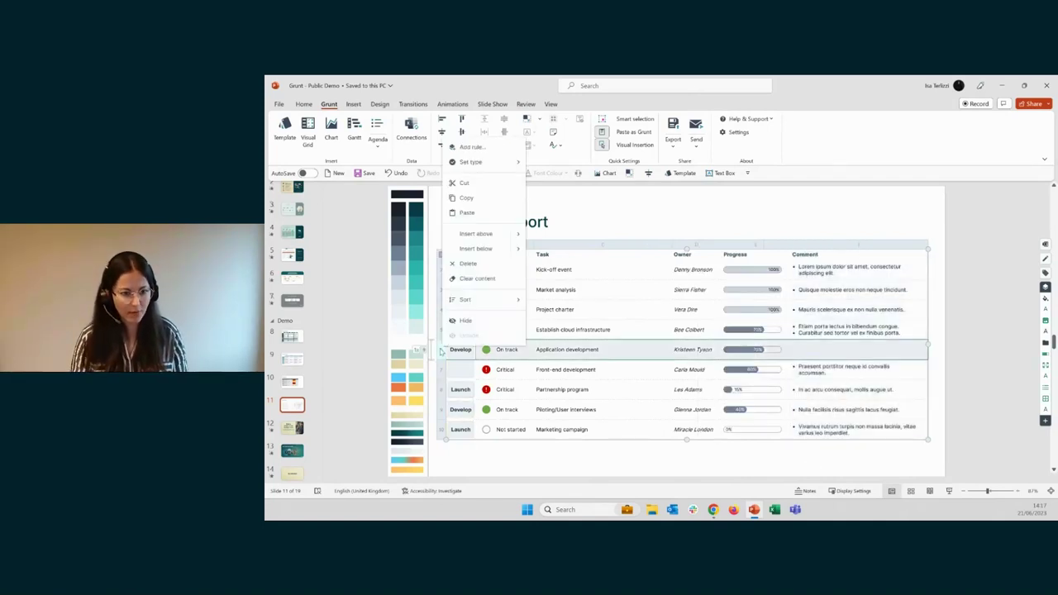
{"action": "left_click", "coordinate": [489, 250]}
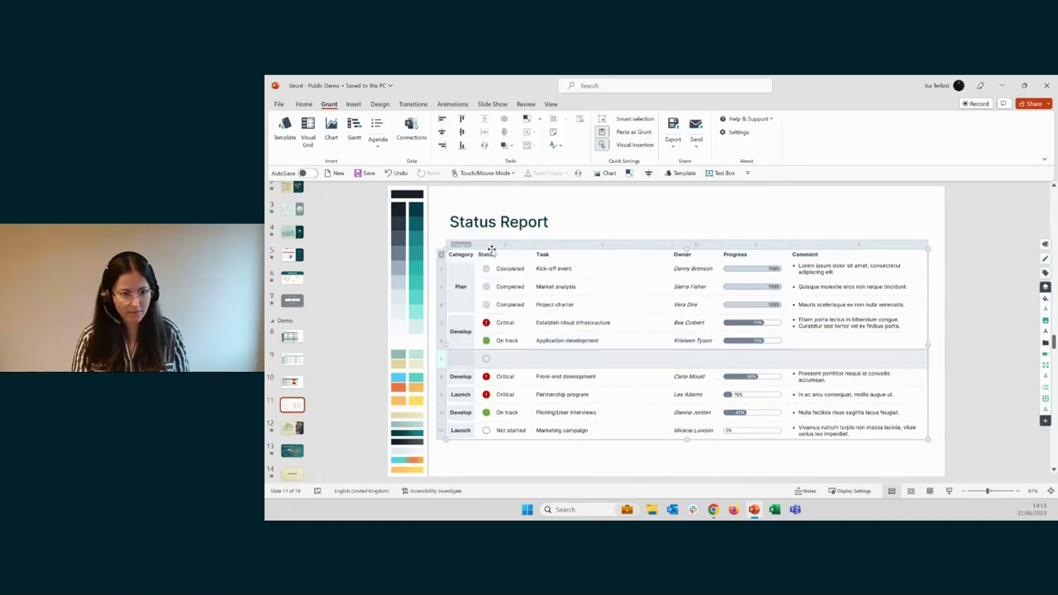
{"action": "left_click", "coordinate": [459, 358]}
{"action": "type", "text": "Develop"}
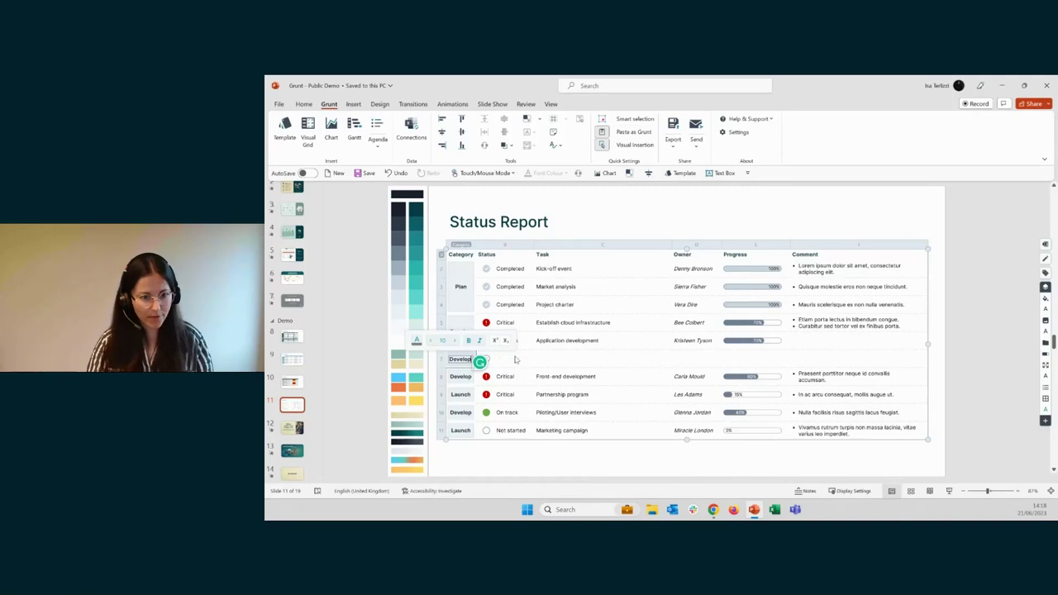
{"action": "left_click", "coordinate": [516, 362]}
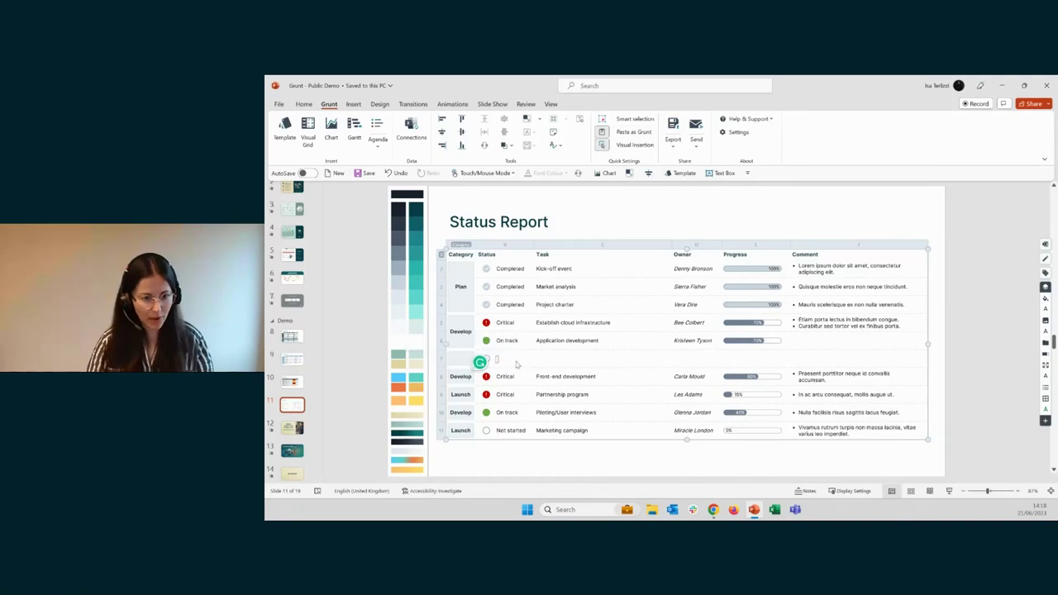
{"action": "left_click", "coordinate": [654, 457]}
Set the new row's status to Not started and its task to 'Text'
{"action": "left_click", "coordinate": [463, 359]}
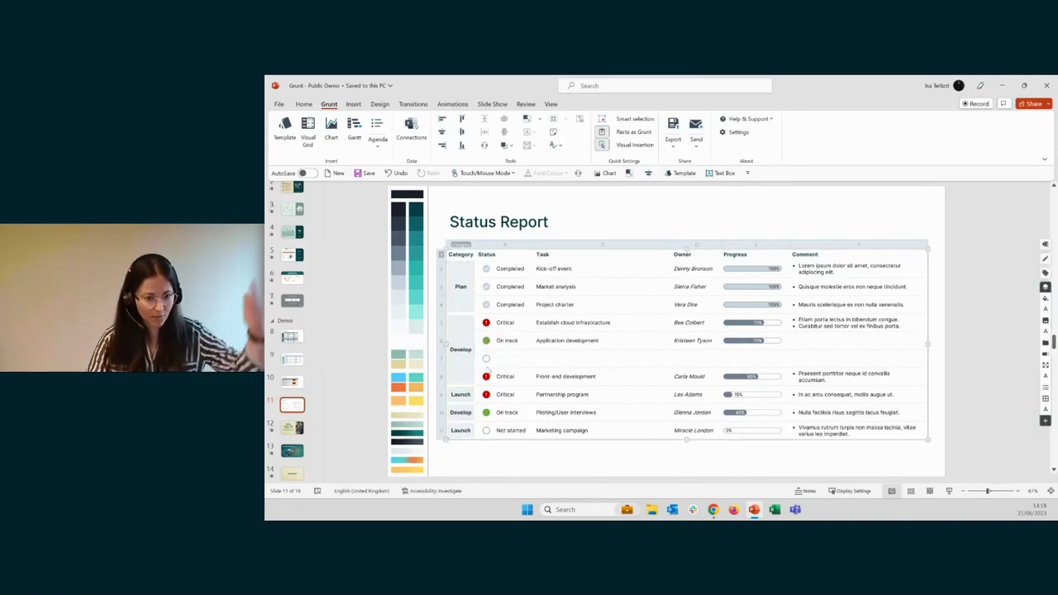
{"action": "left_click", "coordinate": [511, 361]}
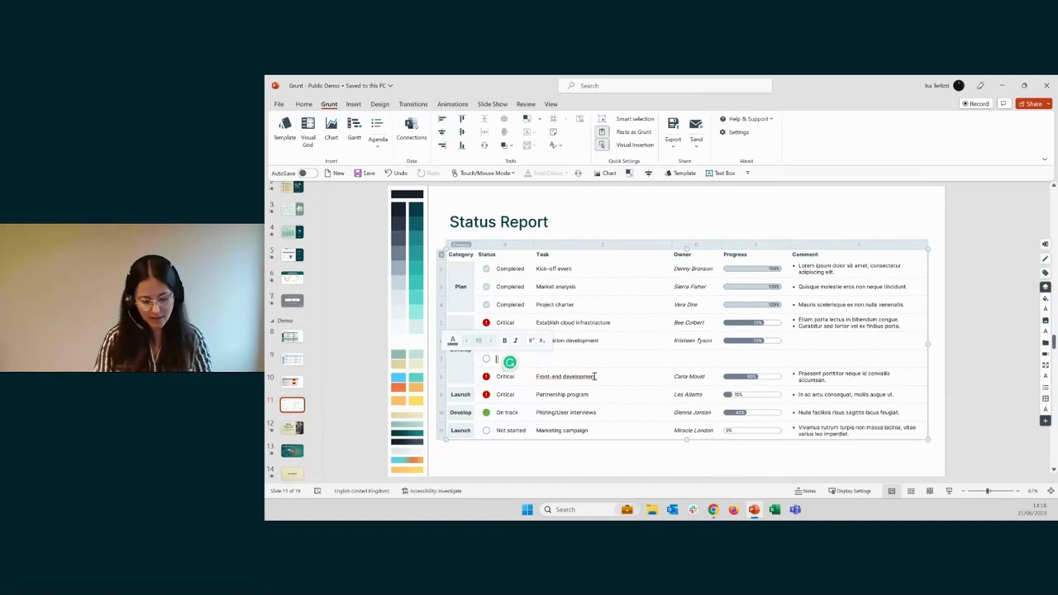
{"action": "type", "text": "Not started"}
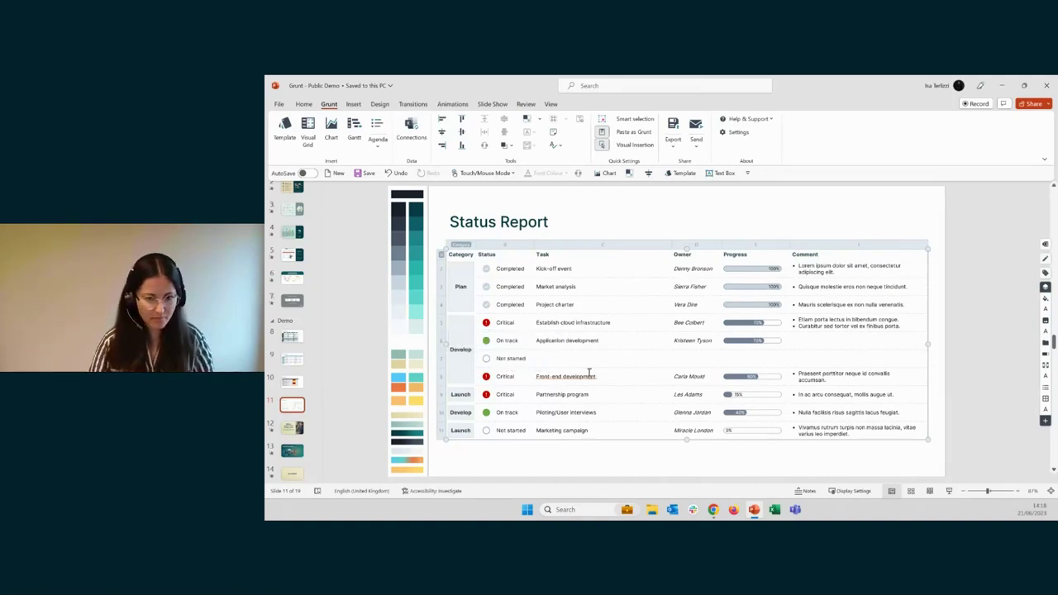
{"action": "left_click", "coordinate": [592, 361]}
{"action": "type", "text": "Text"}
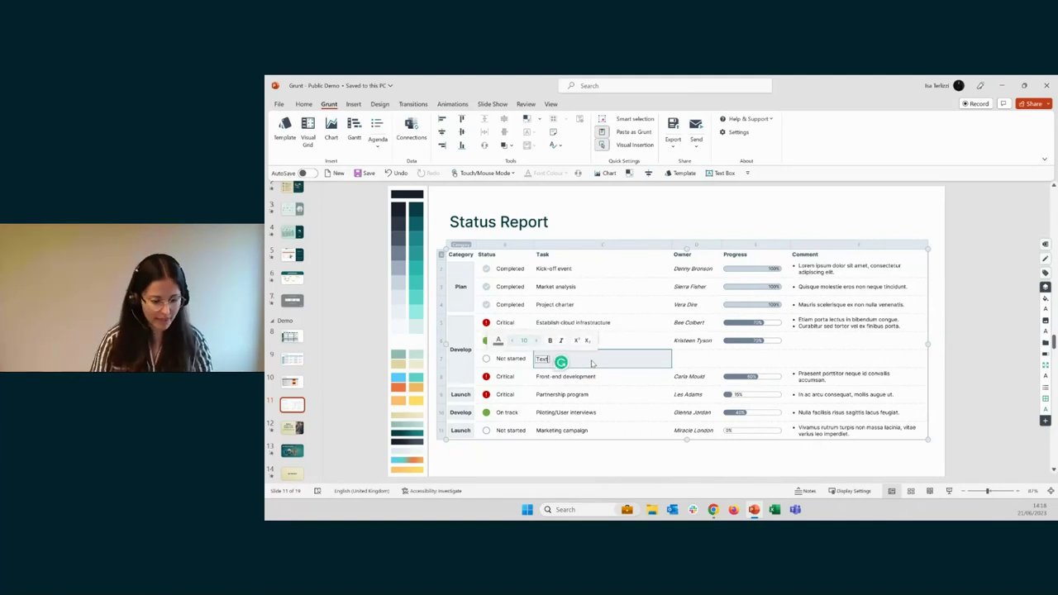
{"action": "key", "text": "Tab"}
Enter the owner's name in the new row and give it a 0% progress bar
{"action": "type", "text": "Jack"}
{"action": "key", "text": "Tab"}
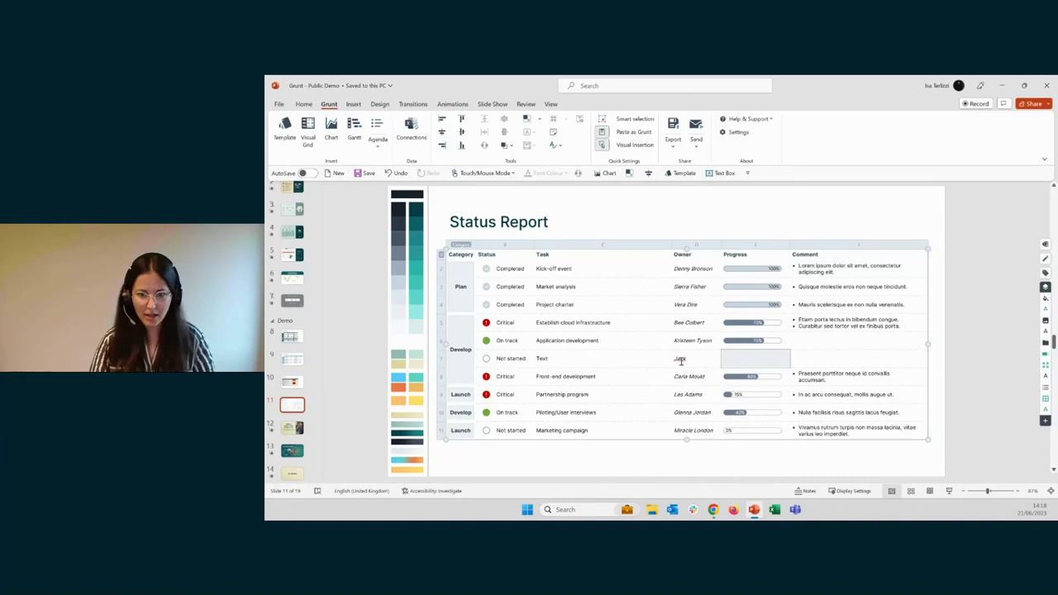
{"action": "left_click", "coordinate": [705, 364]}
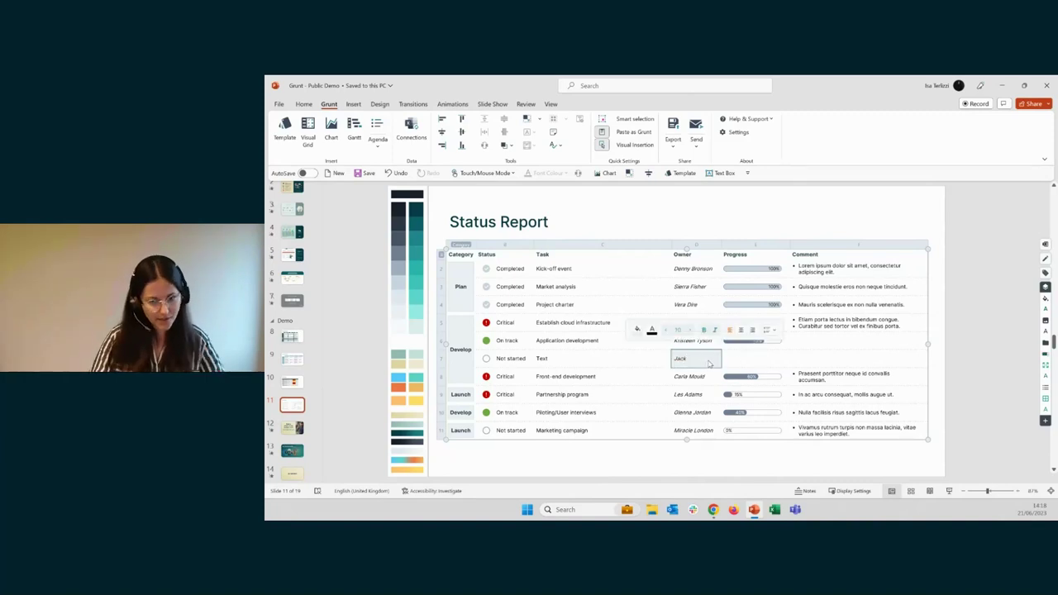
{"action": "key", "text": "Tab"}
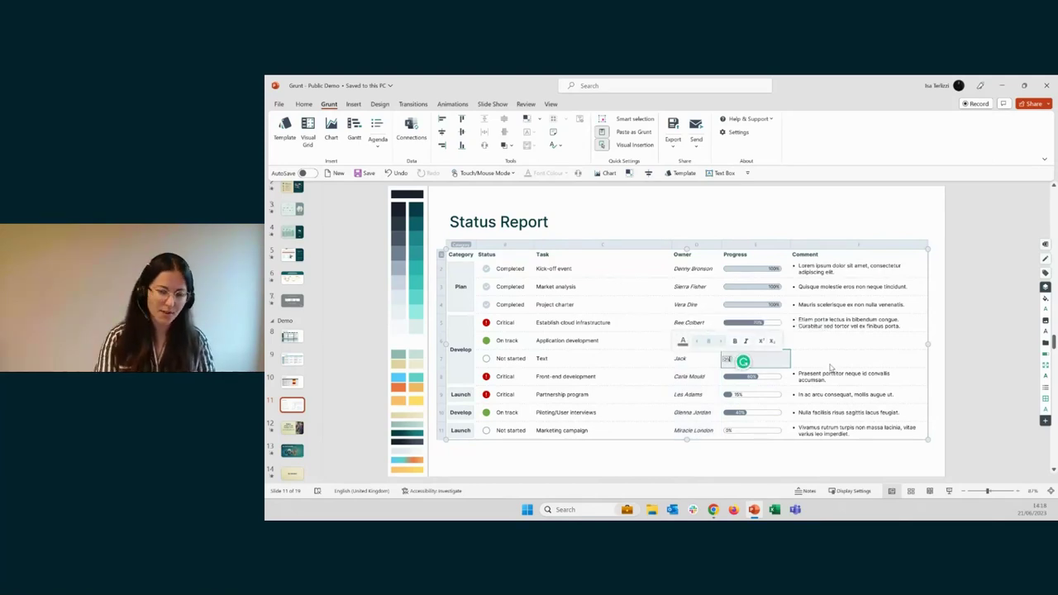
{"action": "key", "text": "Escape"}
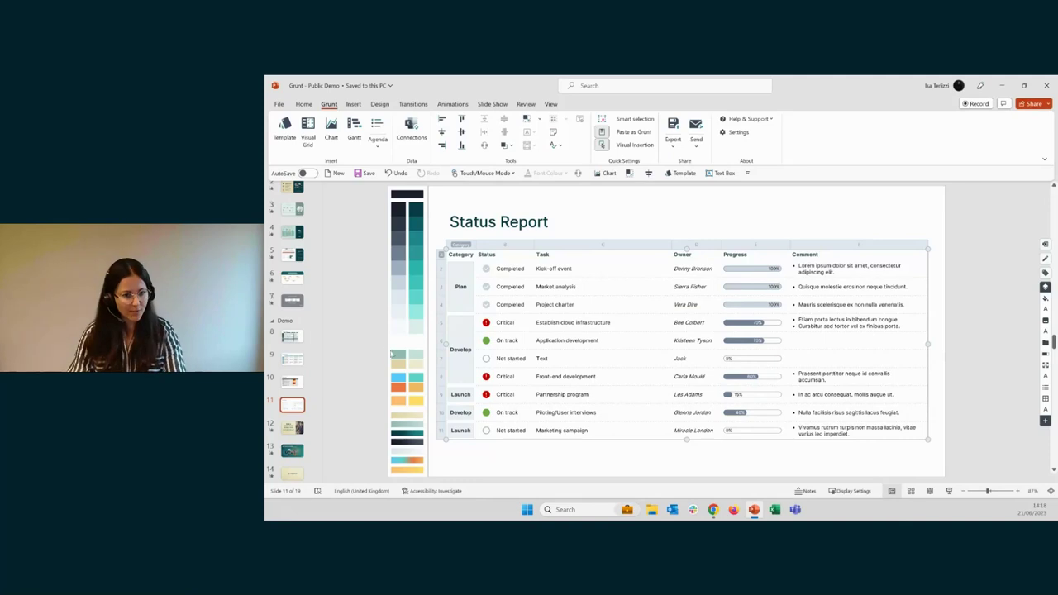
Drag the Front-end development row up to sit directly below Establish cloud infrastructure
{"action": "left_click_drag", "start_coordinate": [442, 378], "coordinate": [441, 331]}
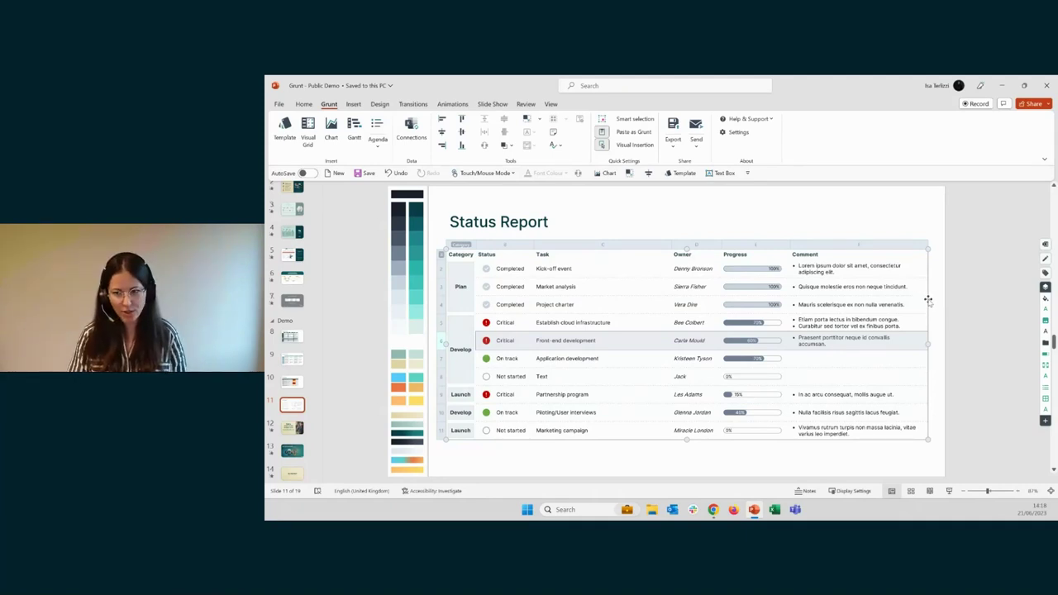
Open the Status column's Icon Conditional rules, edit the Critical condition, and show its icon choices
{"action": "left_click", "coordinate": [1045, 321]}
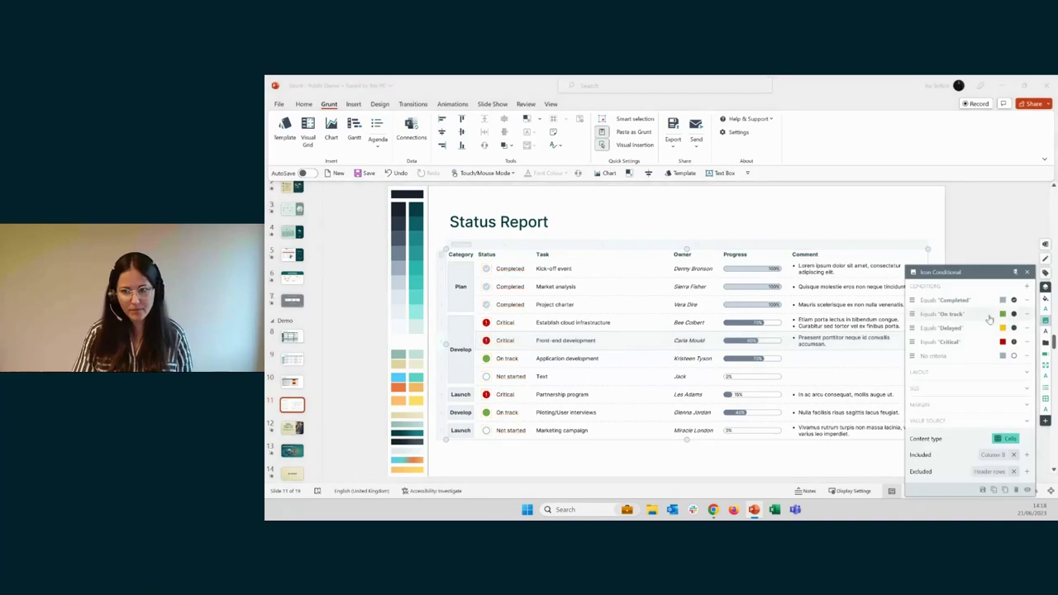
{"action": "left_click_drag", "start_coordinate": [983, 274], "coordinate": [613, 241]}
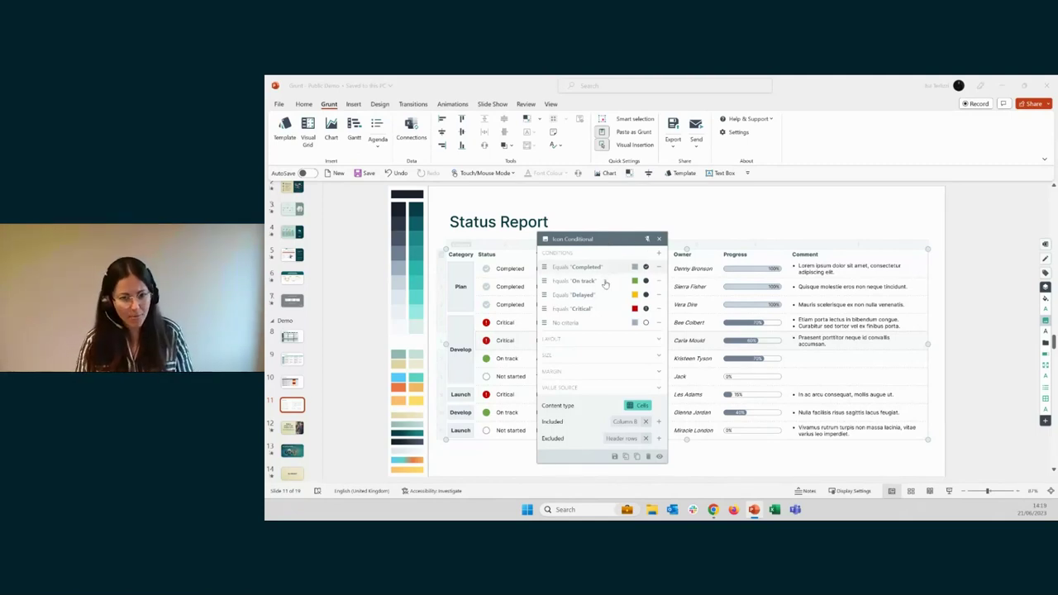
{"action": "left_click", "coordinate": [602, 309]}
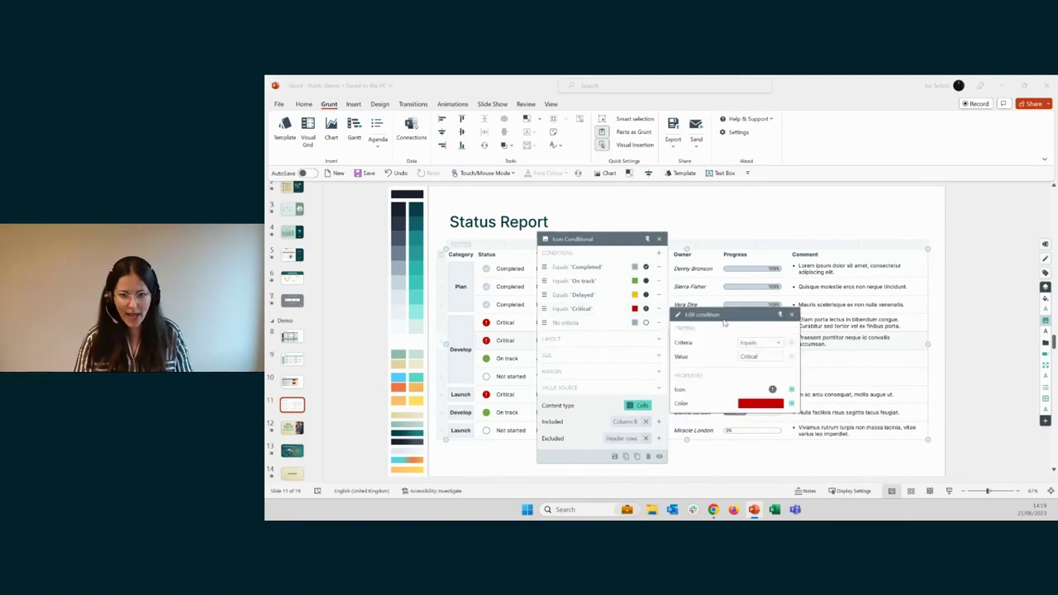
{"action": "left_click_drag", "start_coordinate": [726, 318], "coordinate": [713, 301]}
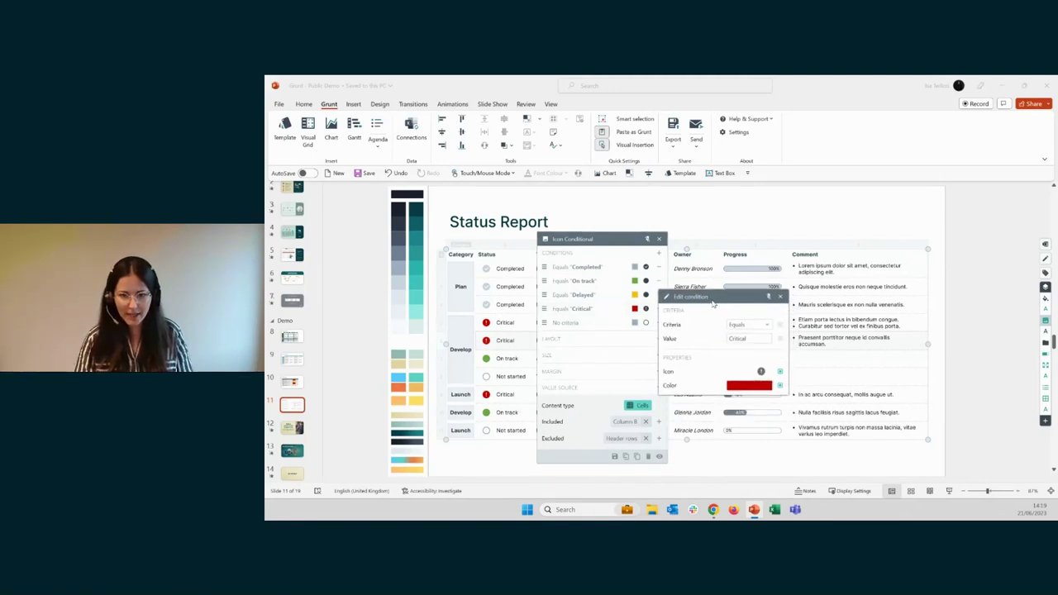
{"action": "double_click", "coordinate": [747, 338]}
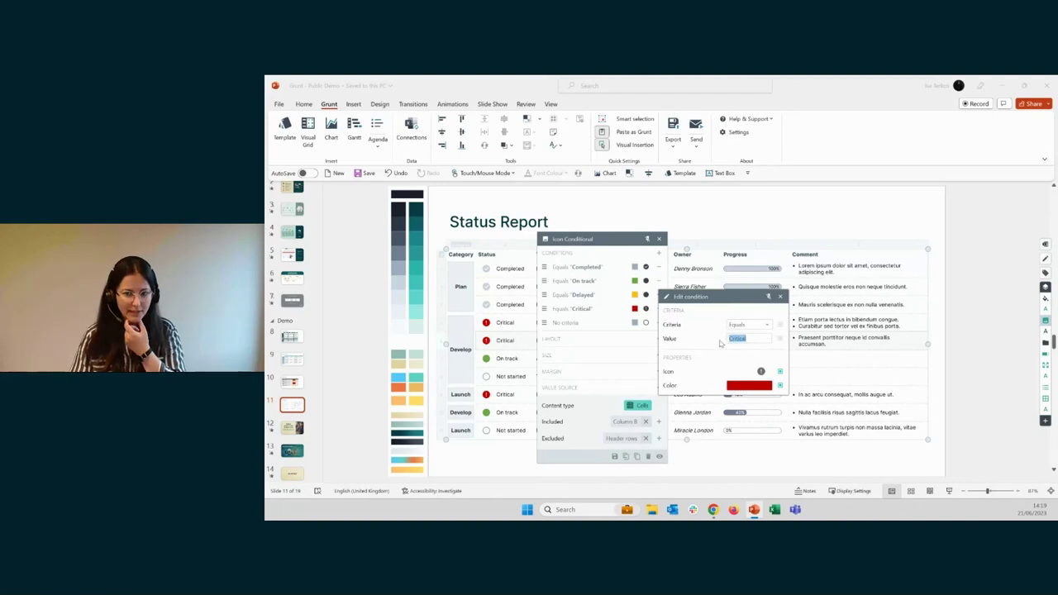
{"action": "left_click", "coordinate": [761, 371]}
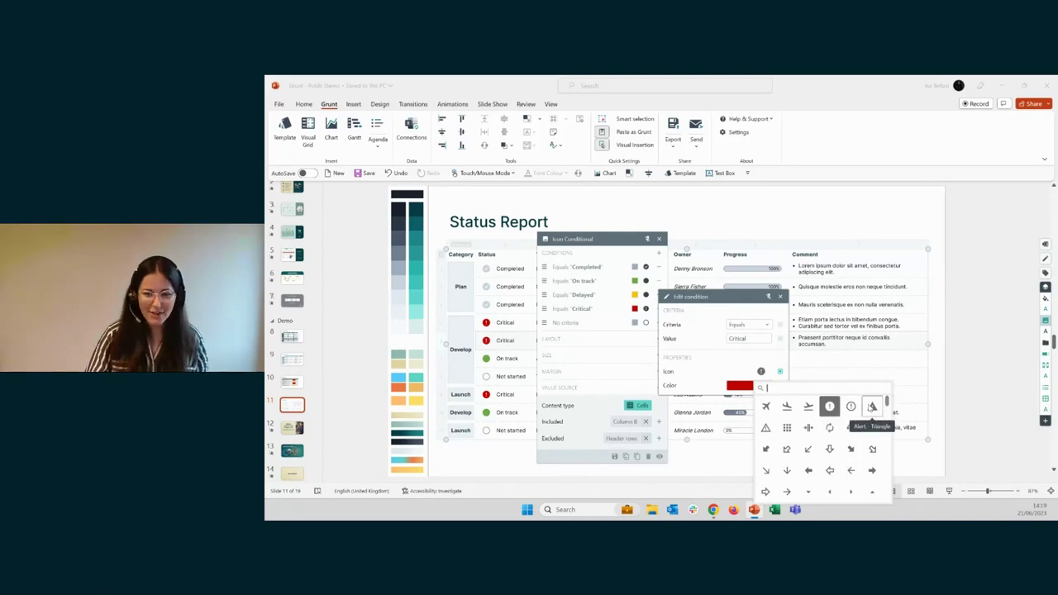
Set the rule's icon to Alert - Triangle, keeping its colour red
{"action": "left_click", "coordinate": [872, 405]}
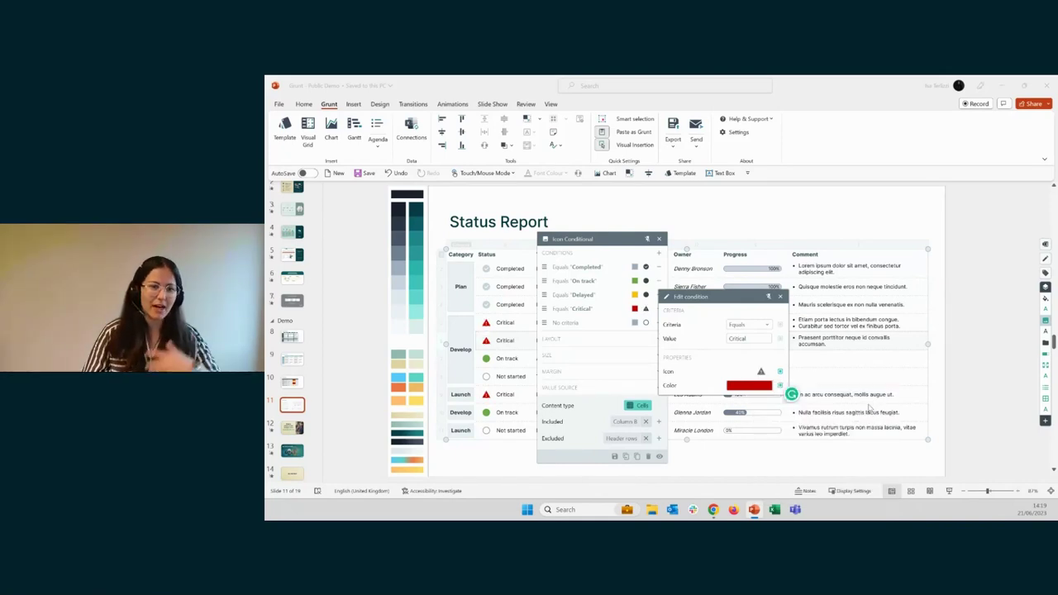
{"action": "left_click", "coordinate": [768, 391]}
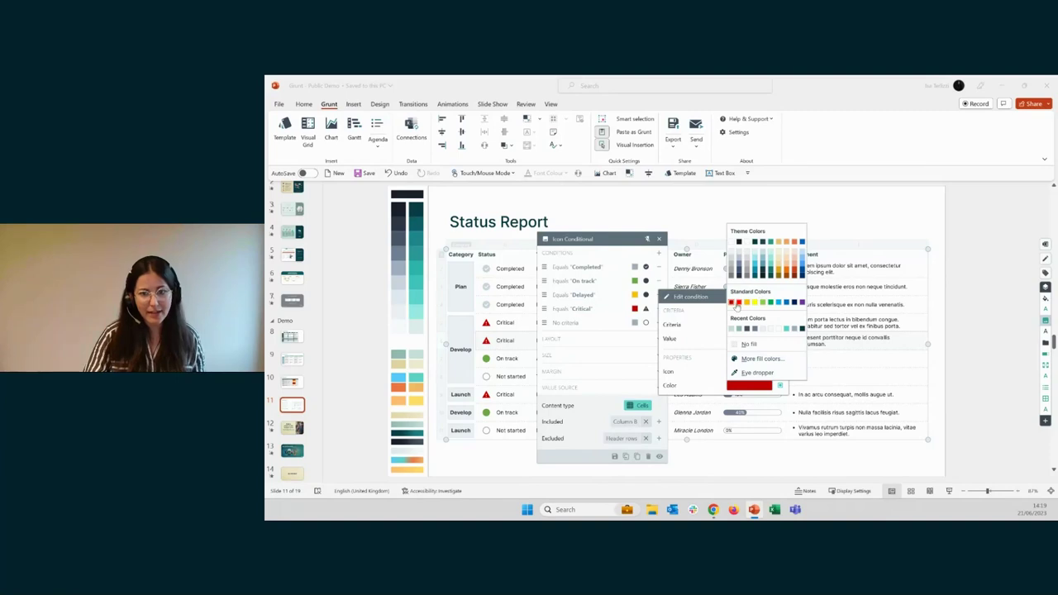
{"action": "left_click", "coordinate": [793, 268]}
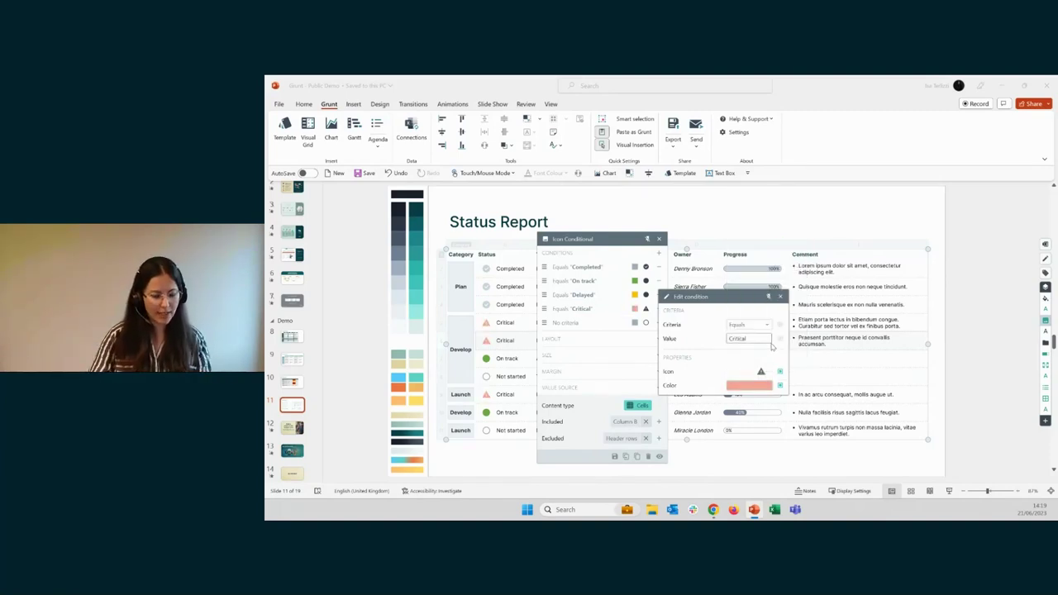
{"action": "key", "text": "ctrl+z"}
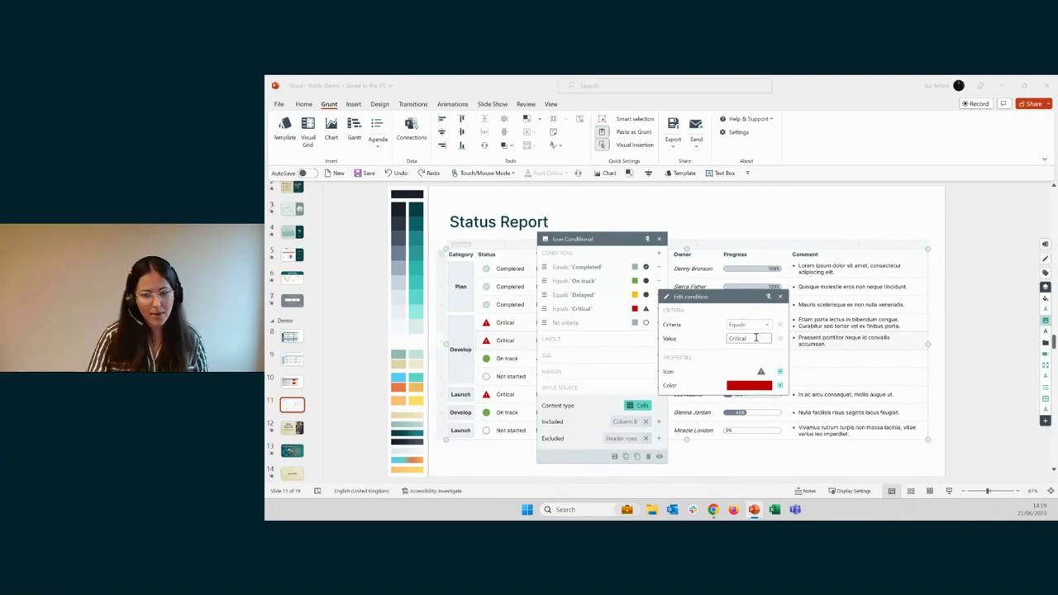
Change the rule's matching value from Critical to Urgent
{"action": "left_click_drag", "start_coordinate": [604, 241], "coordinate": [613, 235]}
{"action": "left_click", "coordinate": [729, 303]}
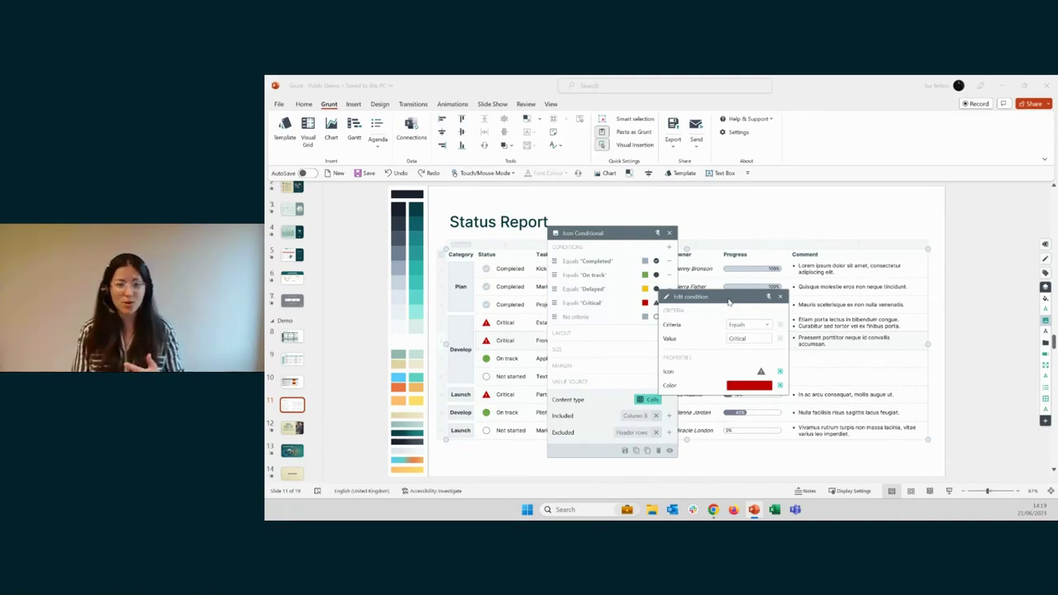
{"action": "double_click", "coordinate": [738, 338]}
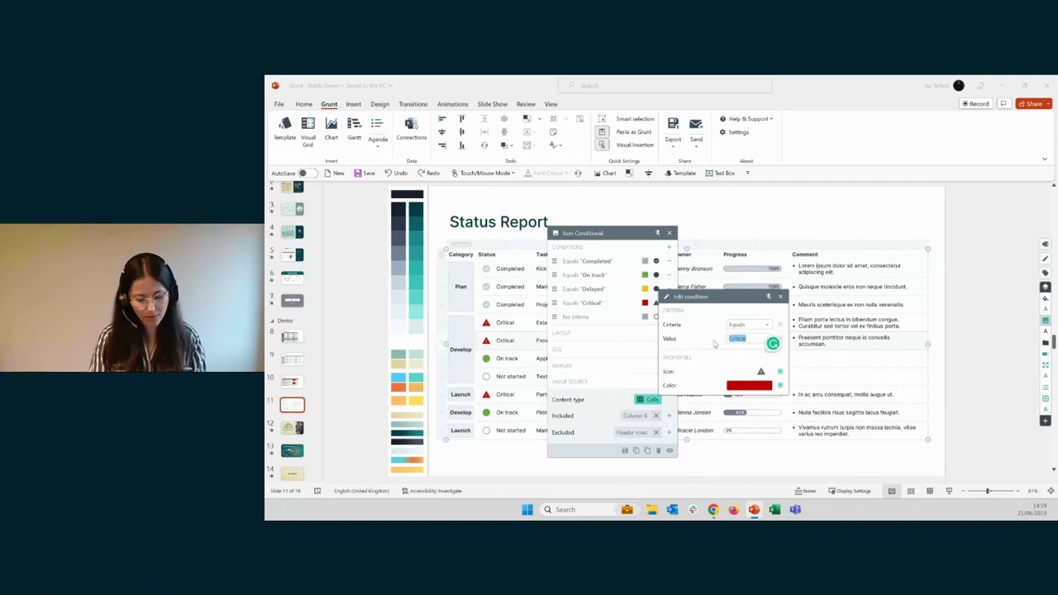
{"action": "type", "text": "Urgent"}
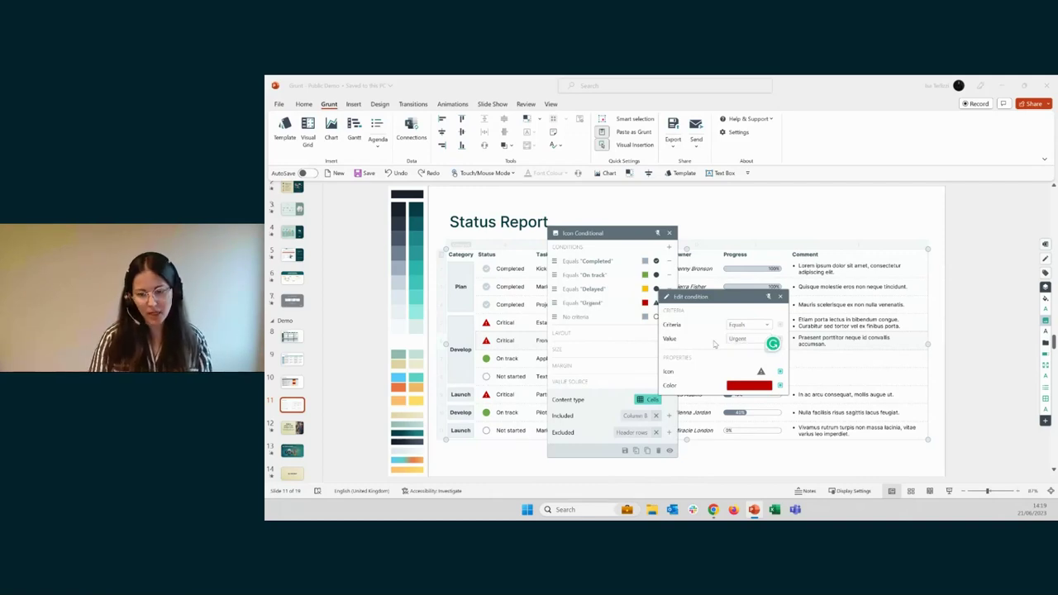
Close the Grunt panels and set Establish cloud infrastructure, Front-end development and Partnership program statuses to Urgent
{"action": "left_click", "coordinate": [780, 297]}
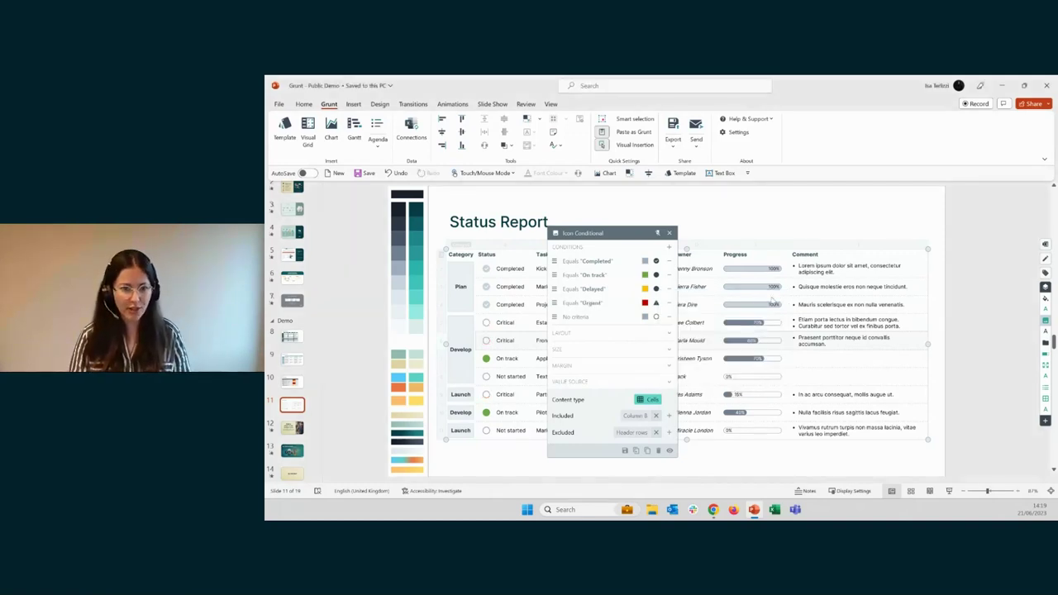
{"action": "left_click", "coordinate": [669, 233]}
{"action": "left_click", "coordinate": [518, 324]}
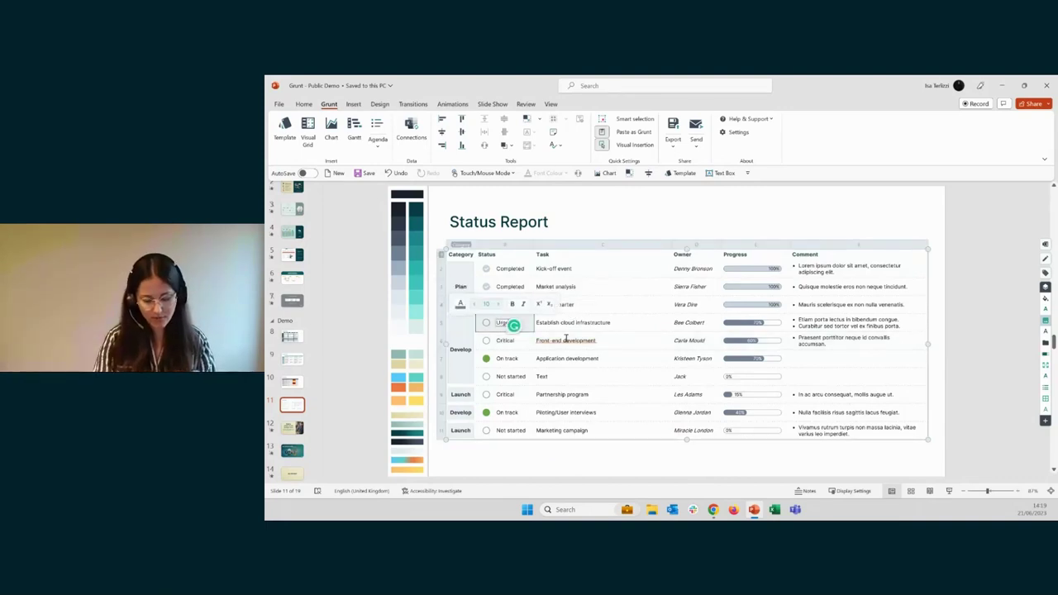
{"action": "key", "text": "shift+Down"}
{"action": "type", "text": "Urgent"}
{"action": "key", "text": "Down"}
{"action": "key", "text": "Down"}
{"action": "key", "text": "Down"}
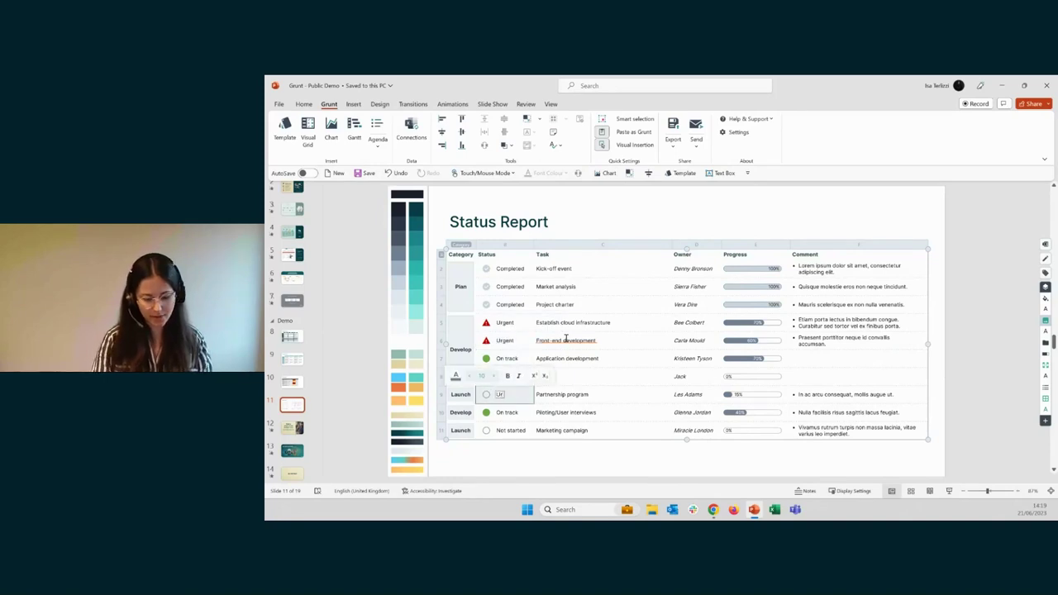
{"action": "type", "text": "Urgent"}
{"action": "key", "text": "Down"}
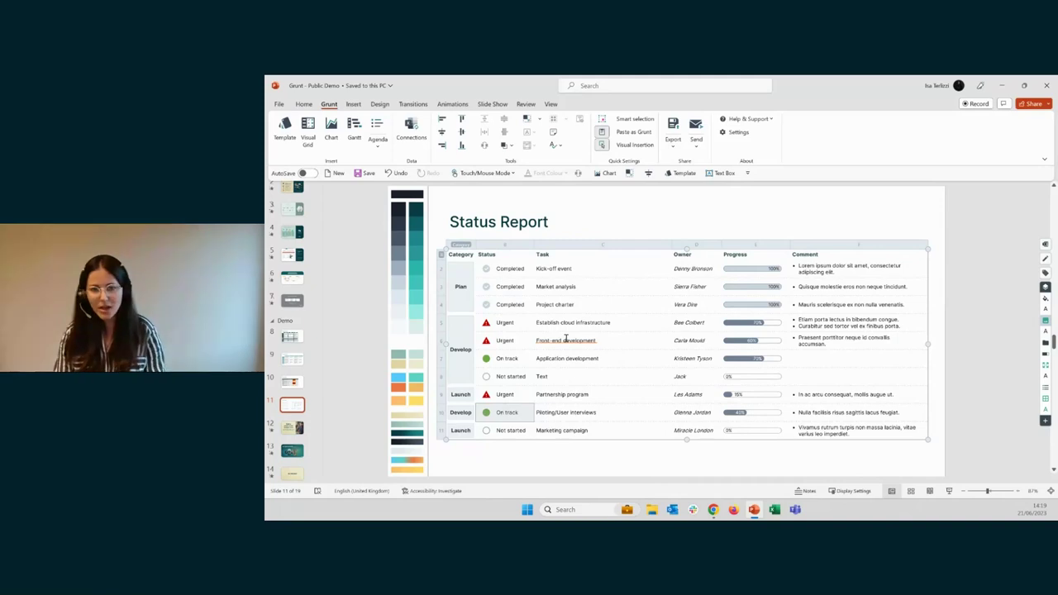
{"action": "left_click", "coordinate": [639, 462]}
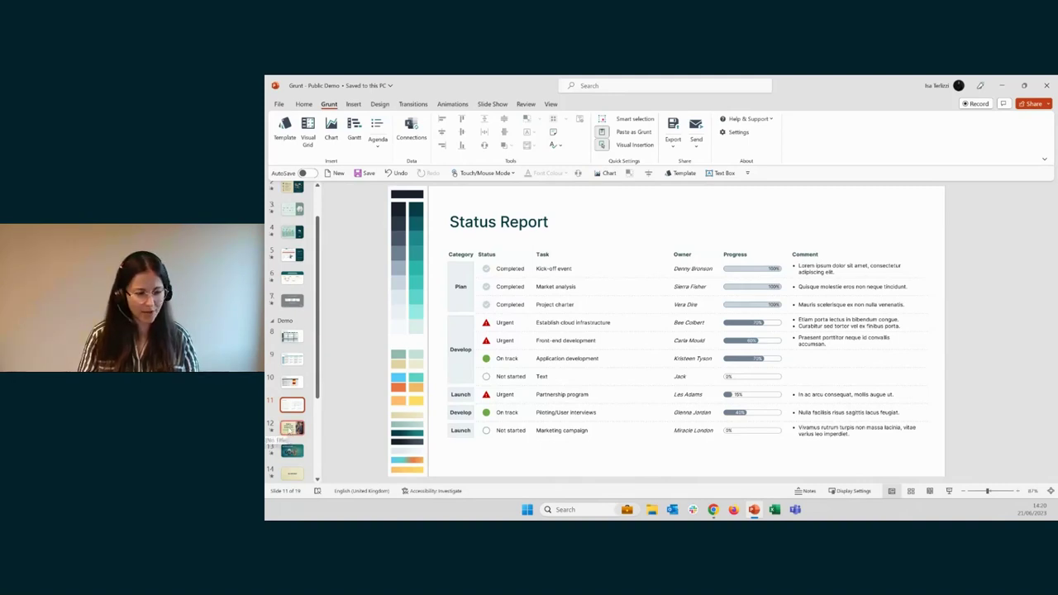
Go to slide 12, the 'Book a private demo to learn more' closing slide
{"action": "left_click", "coordinate": [289, 429]}
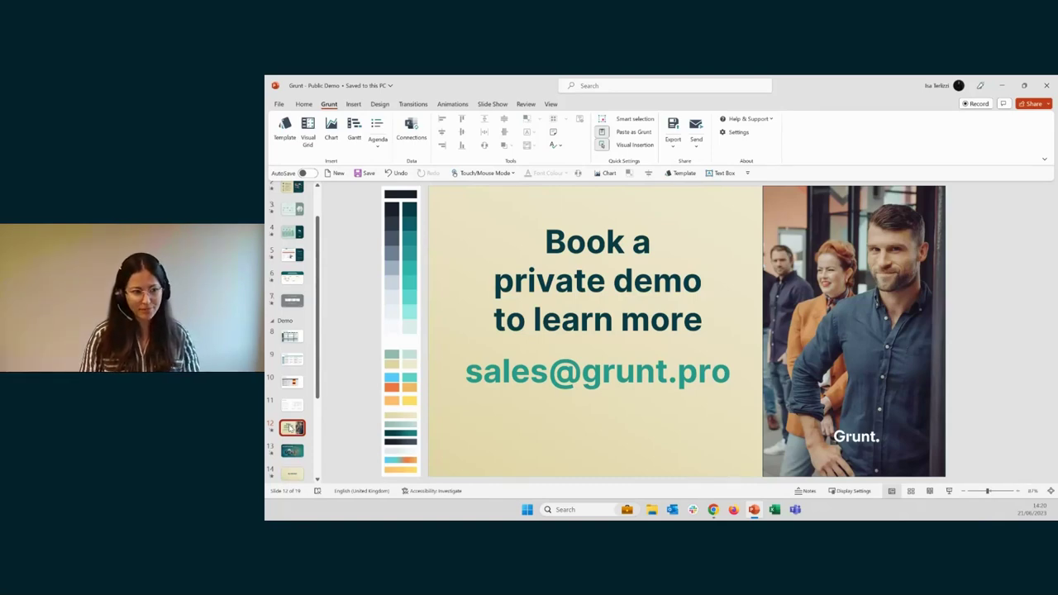
{"action": "left_click", "coordinate": [291, 473]}
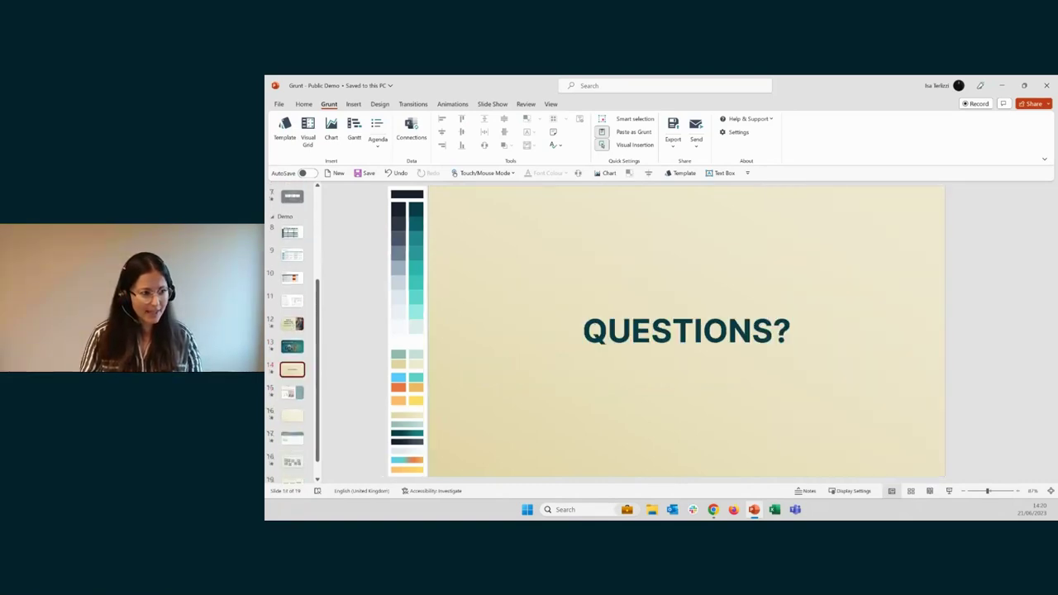
{"action": "key", "text": "alt+Tab"}
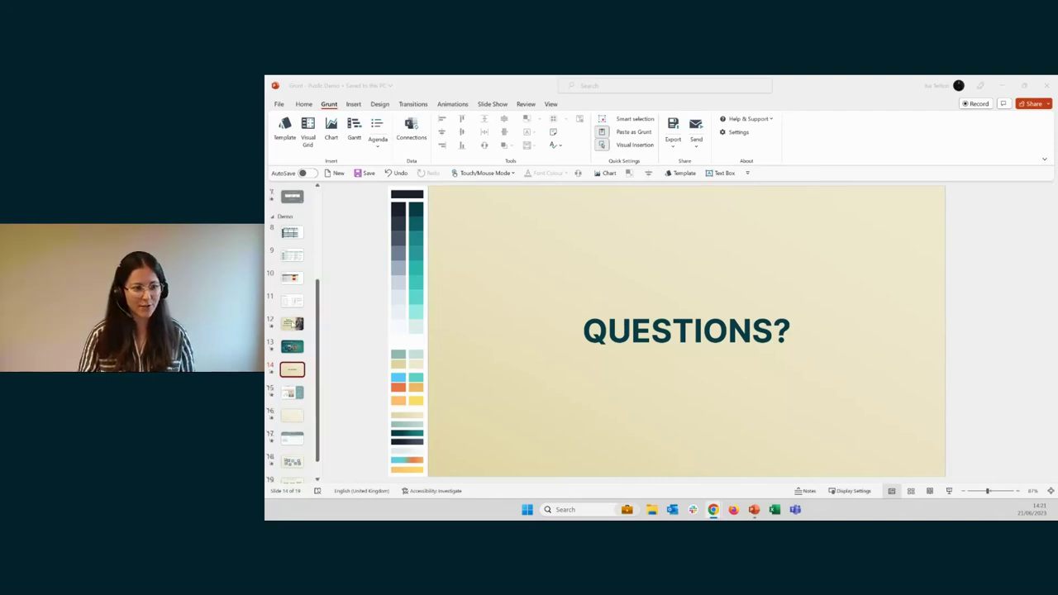
Return to slide 12, 'Book a private demo to learn more', in the thumbnail pane
{"action": "left_click", "coordinate": [291, 323]}
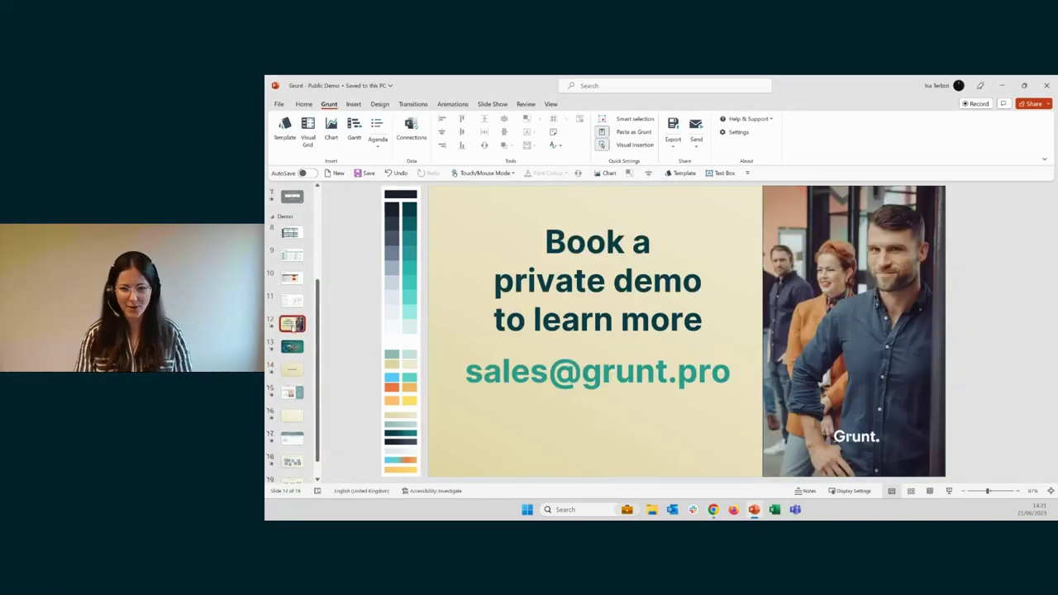